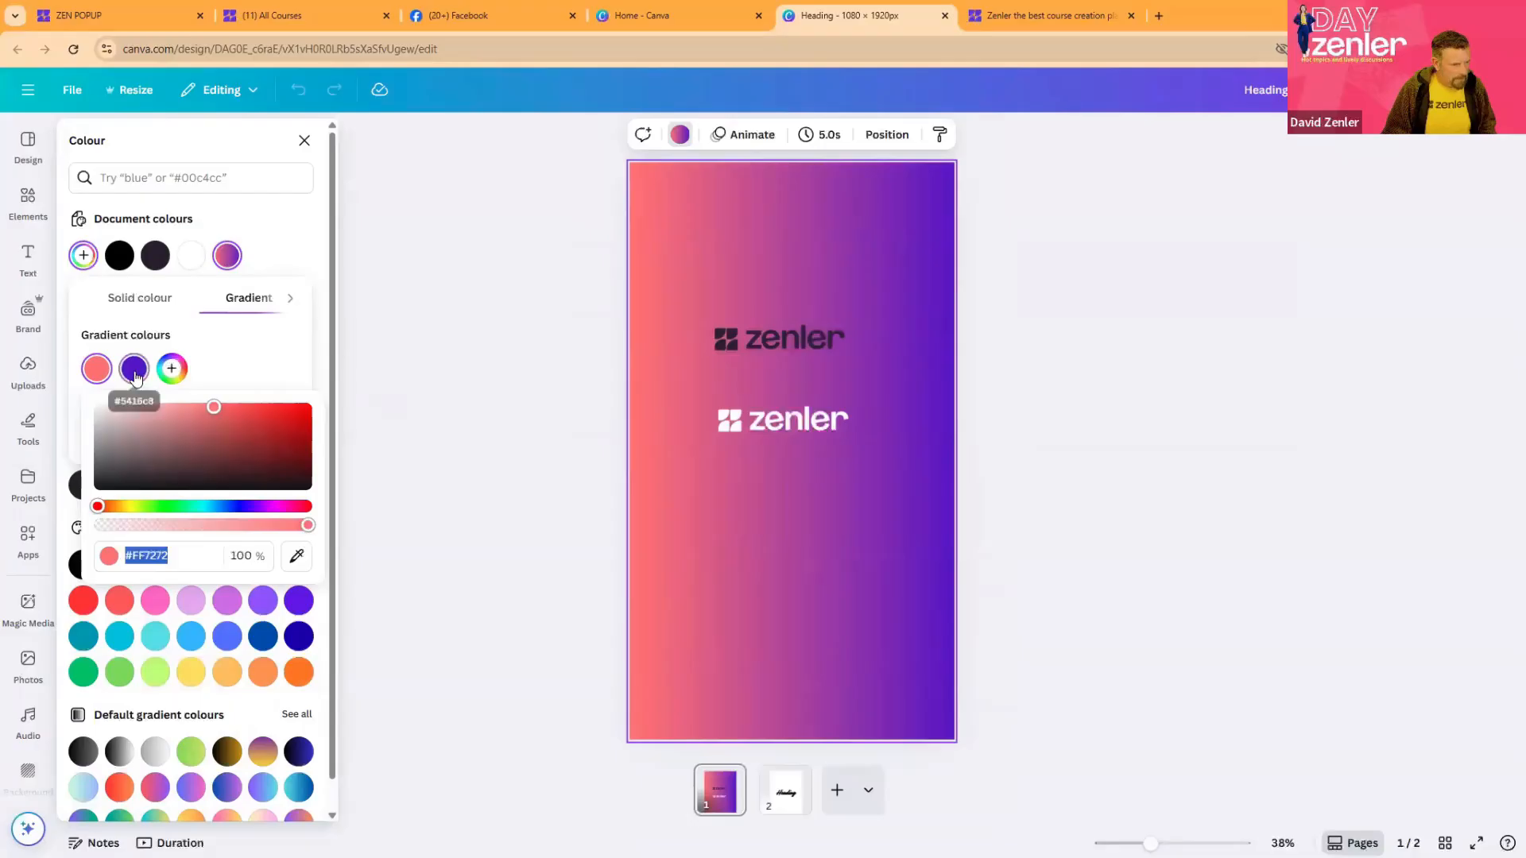
# - Replace the page's gradient background with the solid light pinkish-purple from the default colours
pyautogui.click(135, 371)
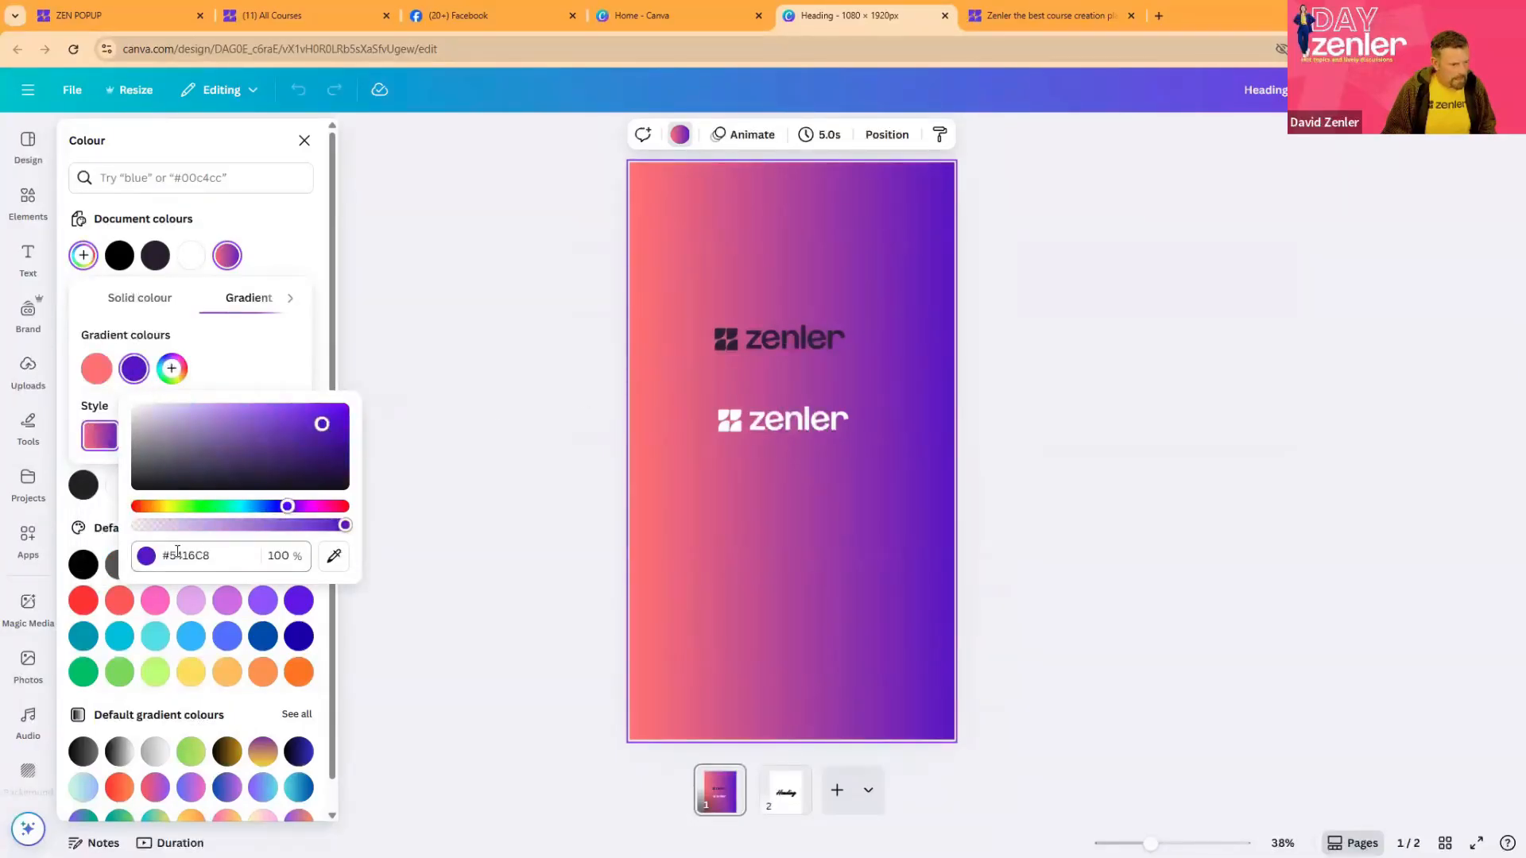
pyautogui.click(552, 360)
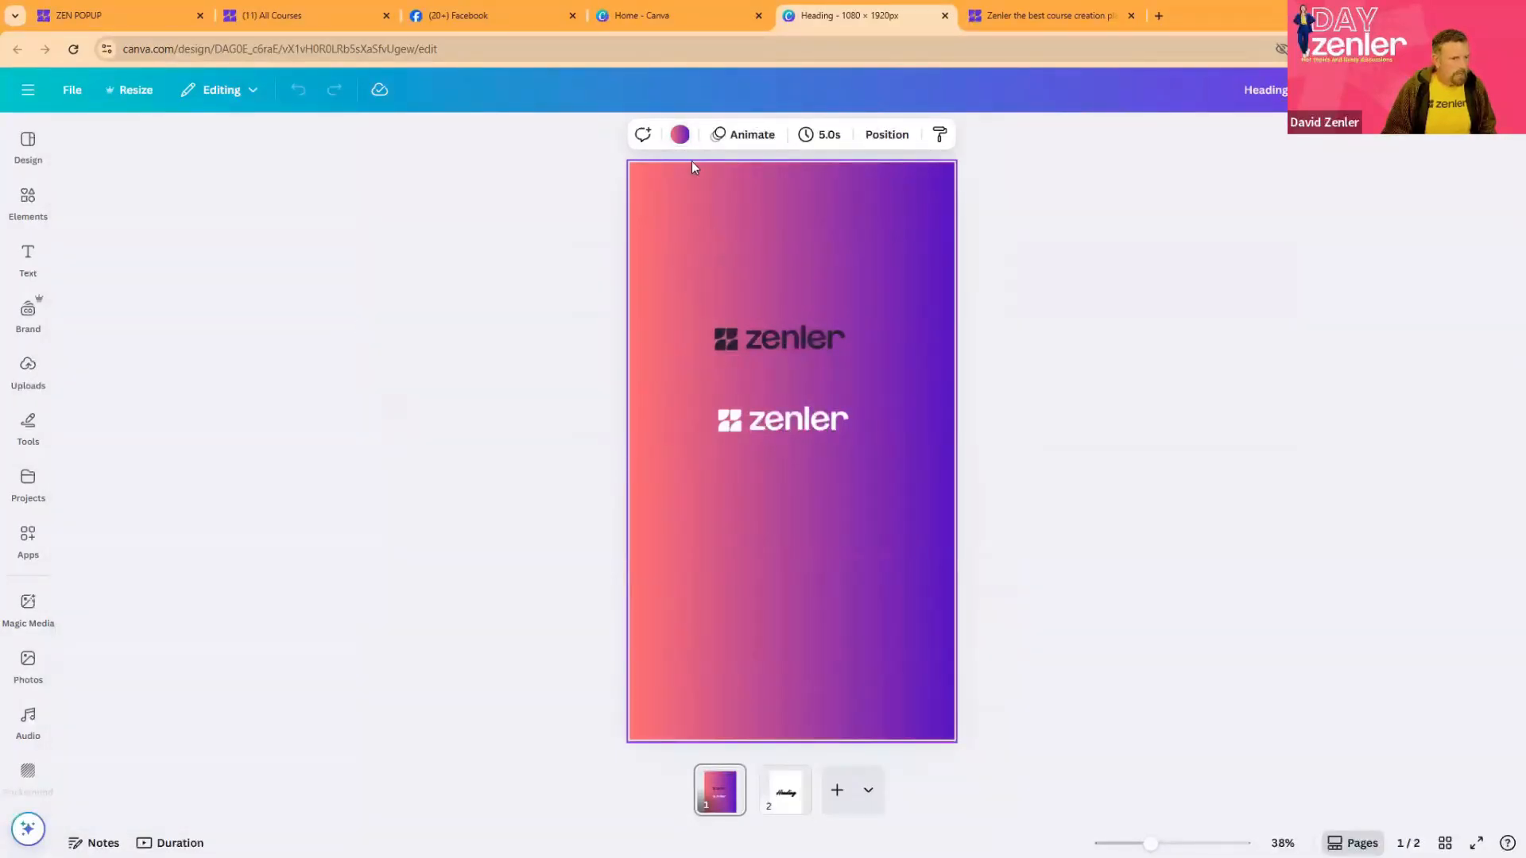
pyautogui.click(679, 134)
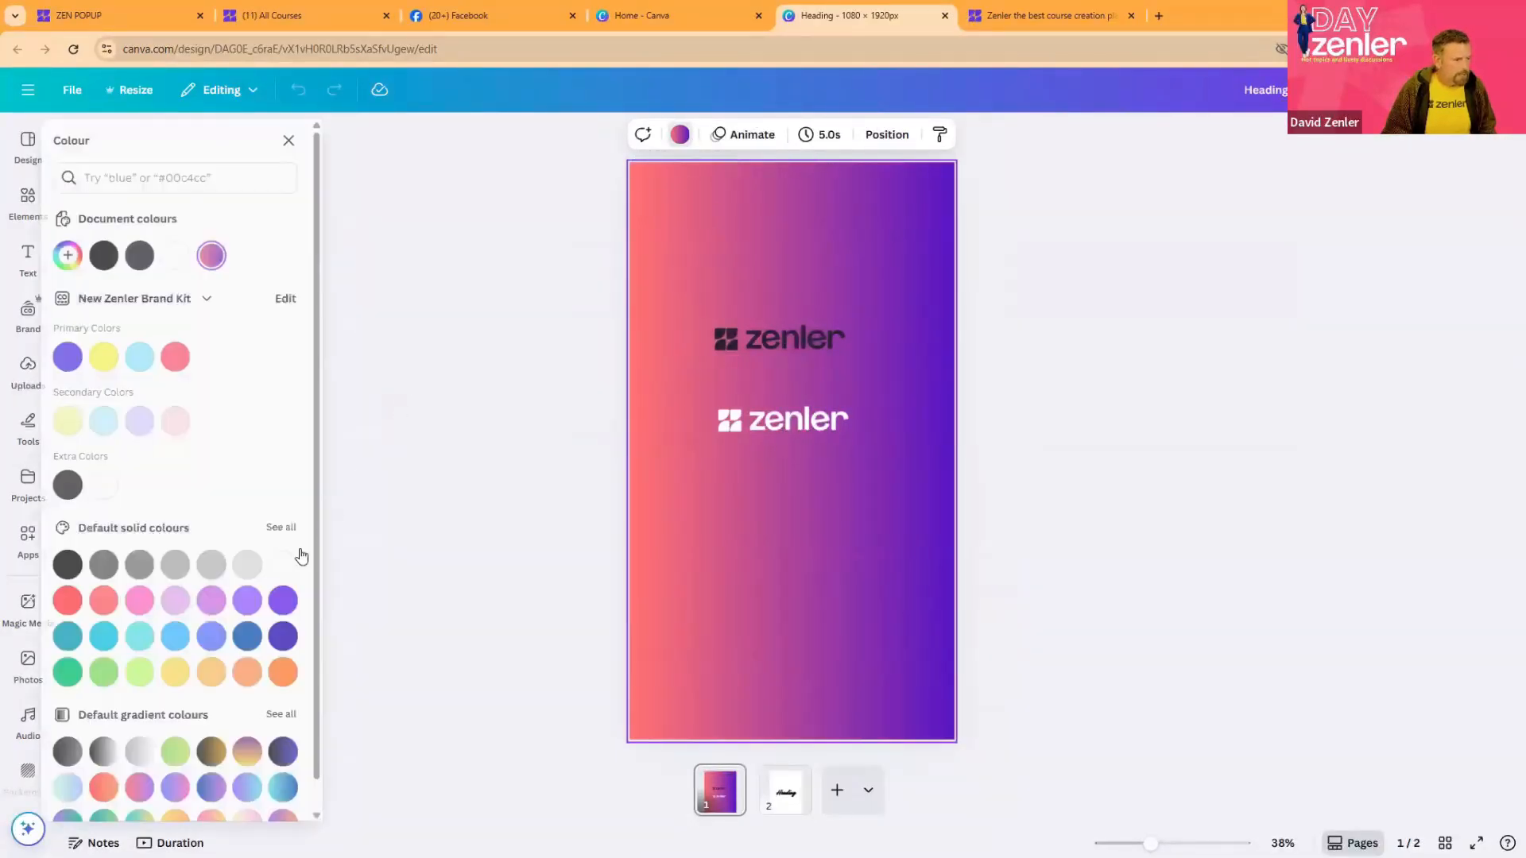
pyautogui.click(189, 608)
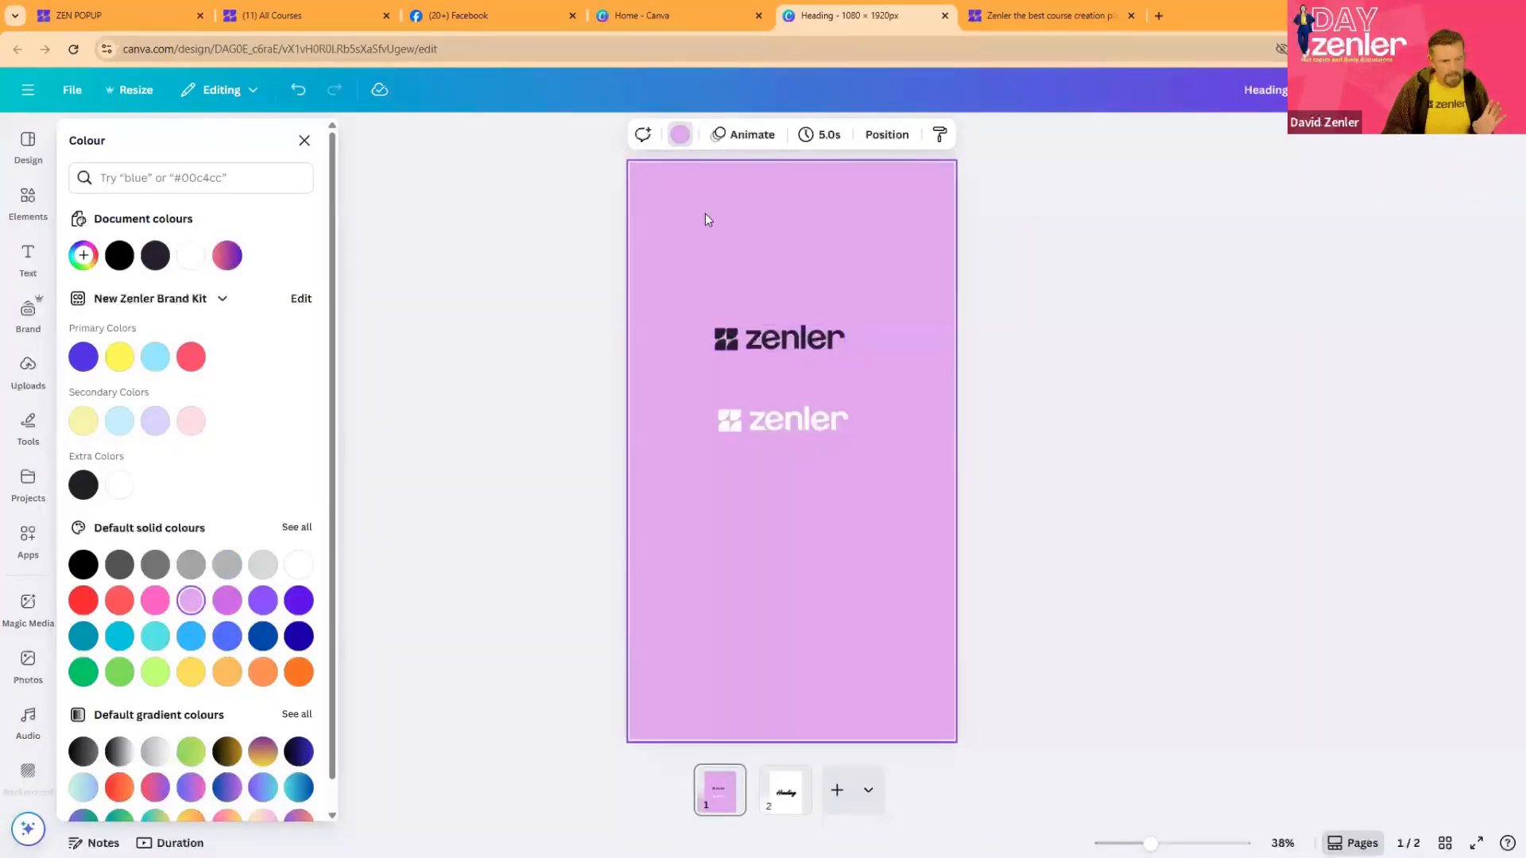
# - Add a brand-purple square above the logos and place a copy of it flush against its right side
pyautogui.click(28, 199)
pyautogui.moveTo(91, 366); pyautogui.dragTo(847, 228)
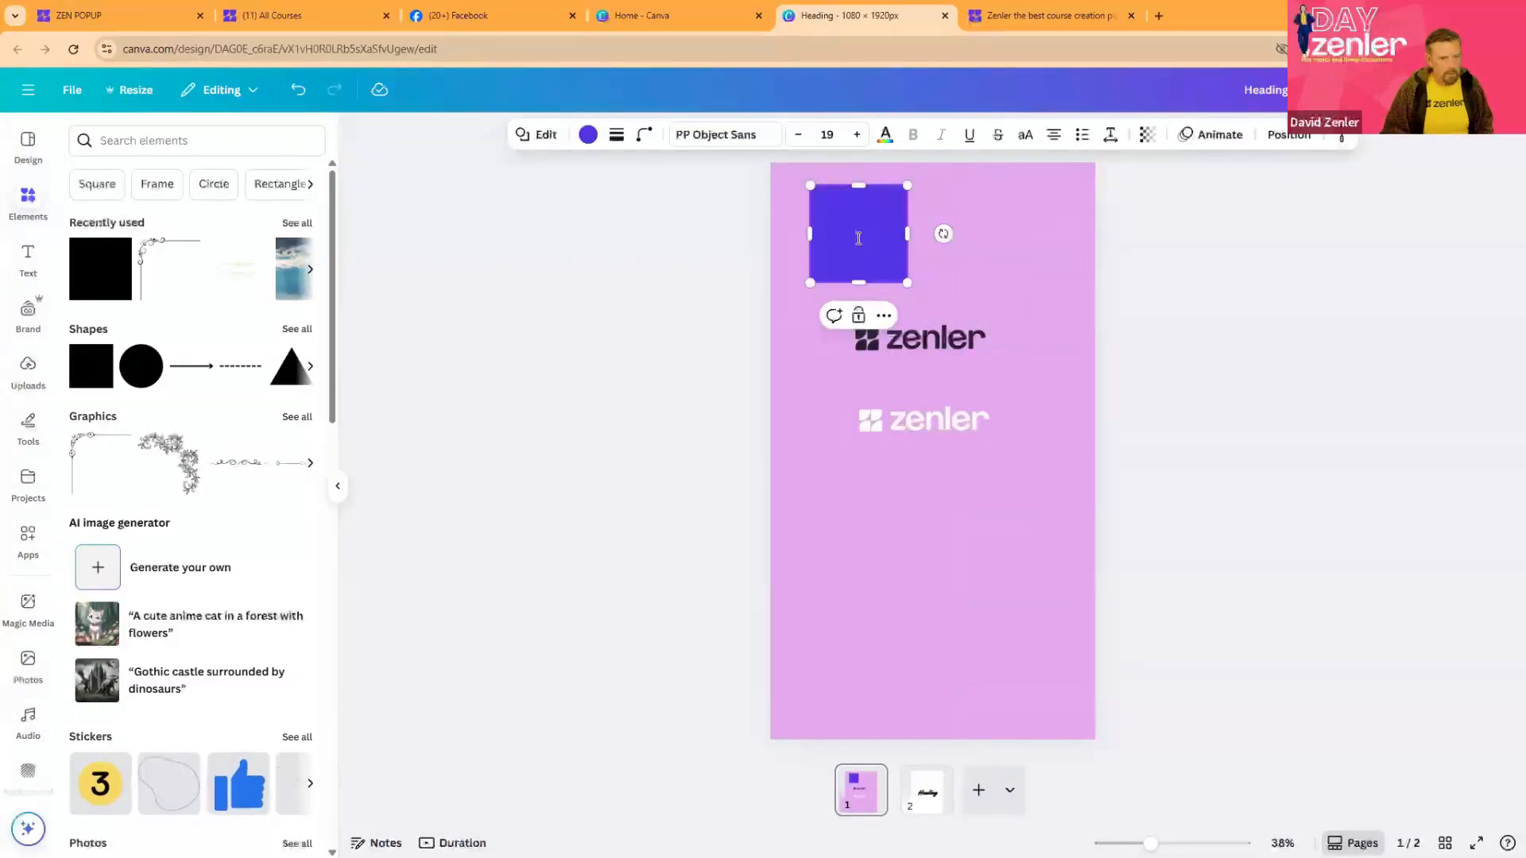
pyautogui.click(1189, 248)
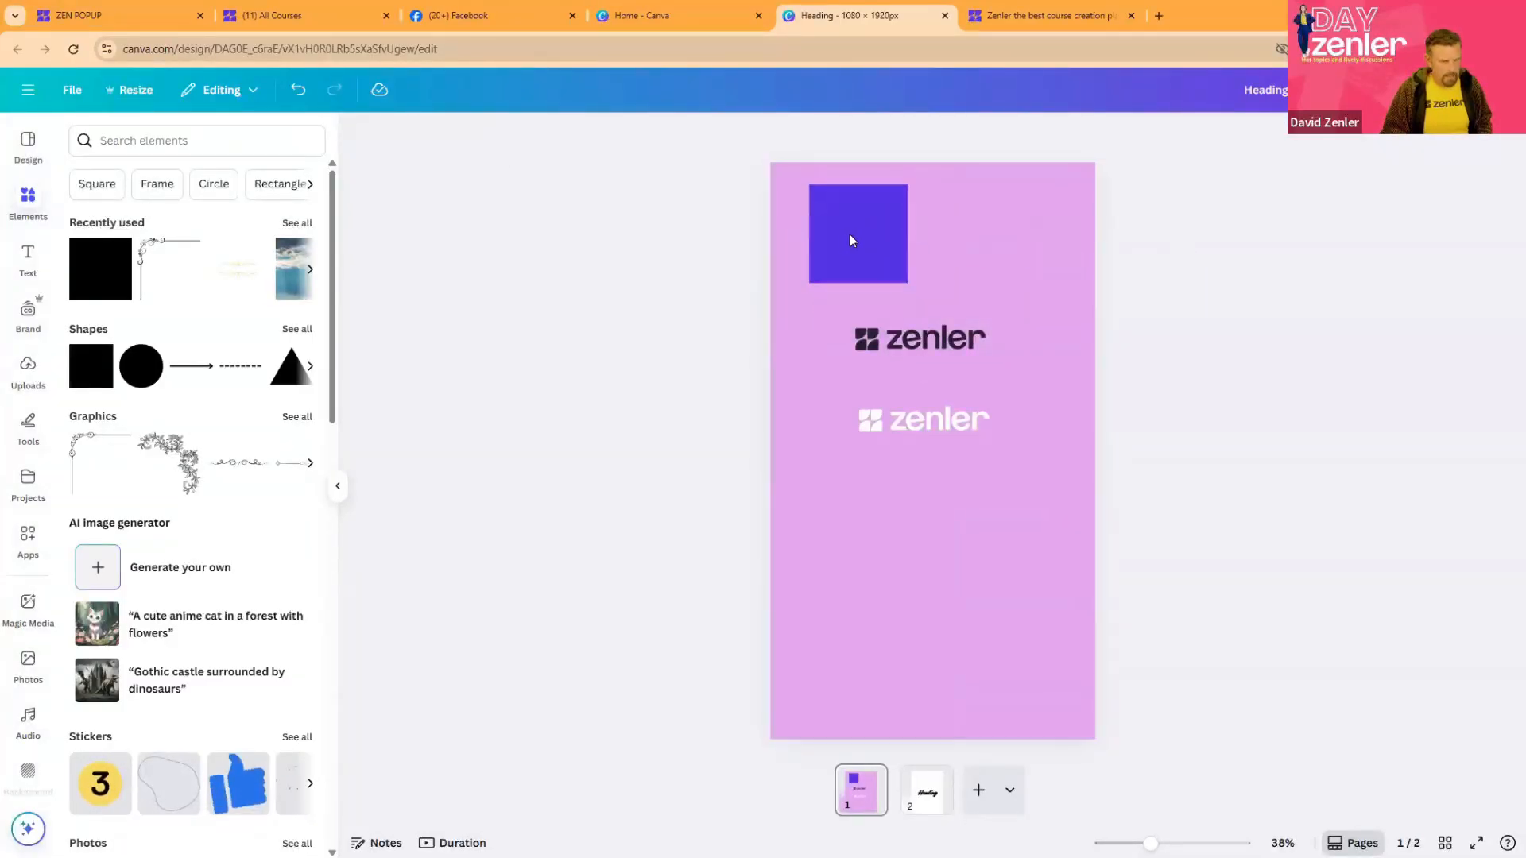
pyautogui.moveTo(851, 235); pyautogui.dragTo(946, 235)
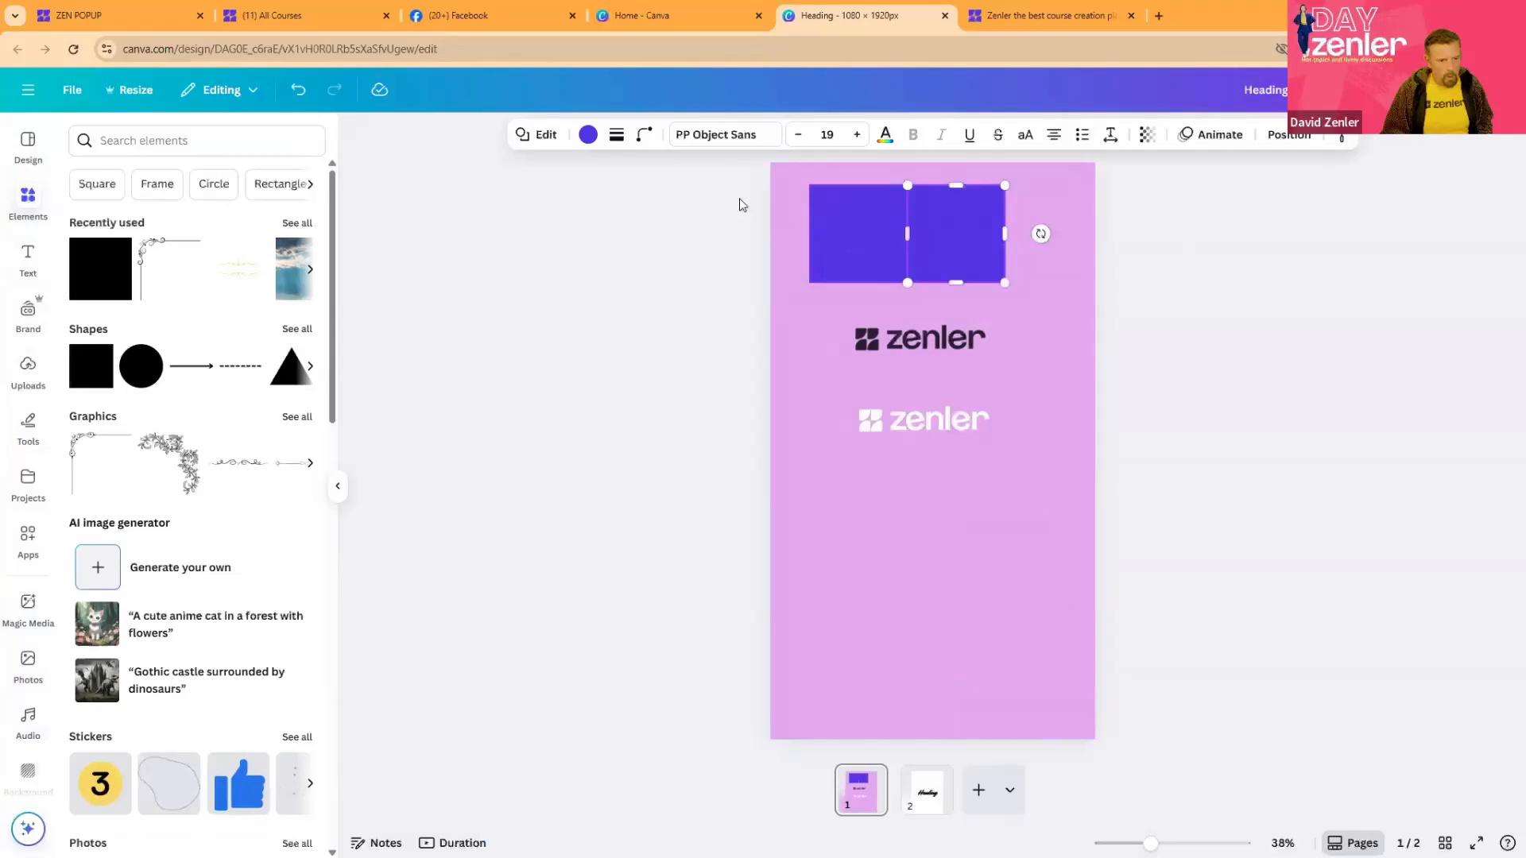
# - Recolour the right-hand square to a light purple, #D5ACF6, by adjusting its custom colour's hue and shade
pyautogui.click(587, 135)
pyautogui.click(84, 249)
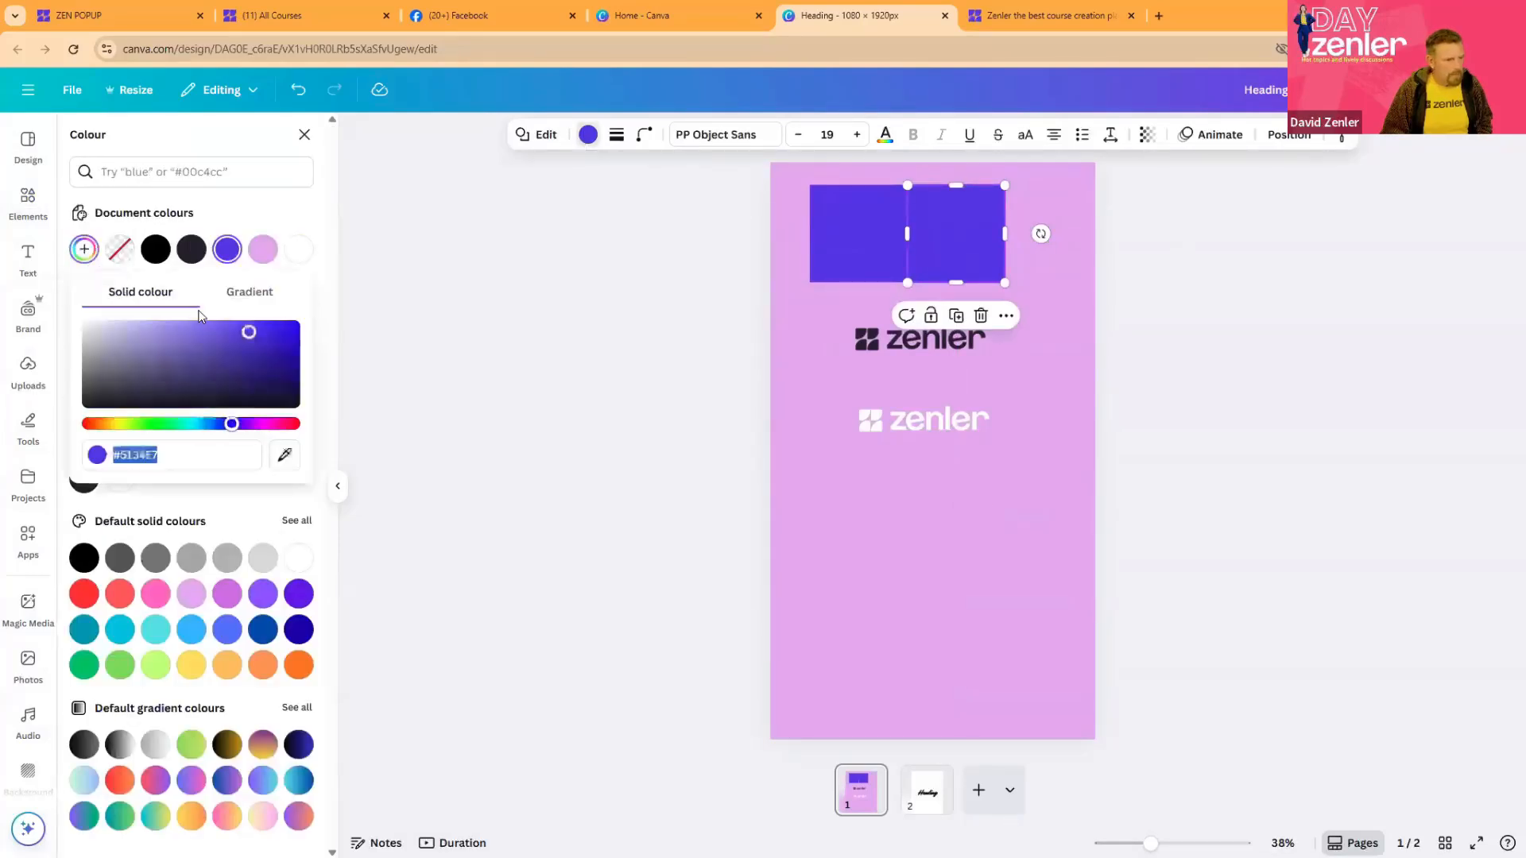
pyautogui.moveTo(242, 347); pyautogui.dragTo(161, 348)
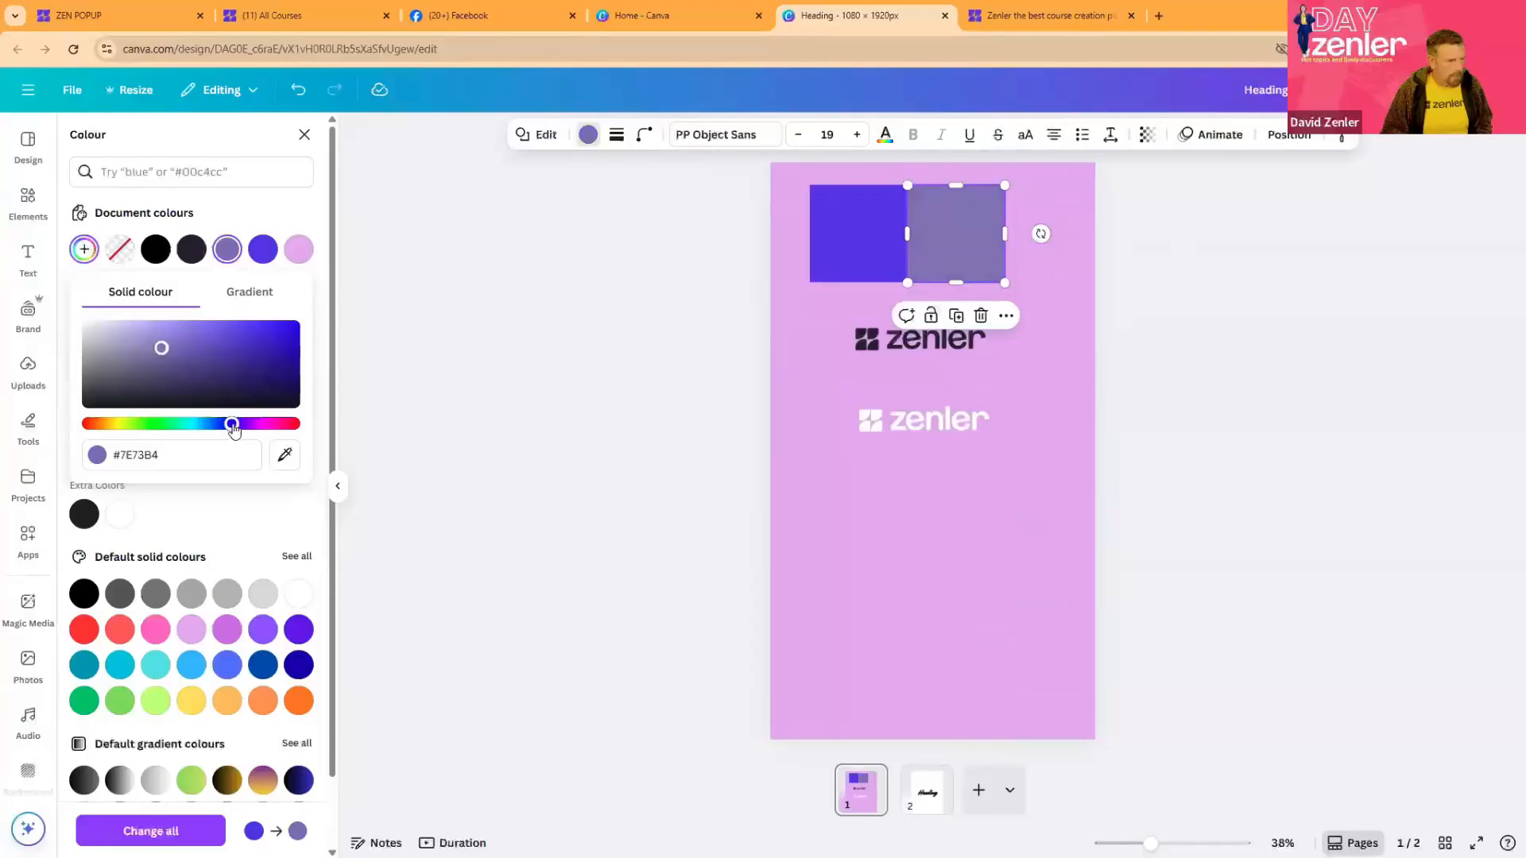
pyautogui.moveTo(226, 424); pyautogui.dragTo(247, 429)
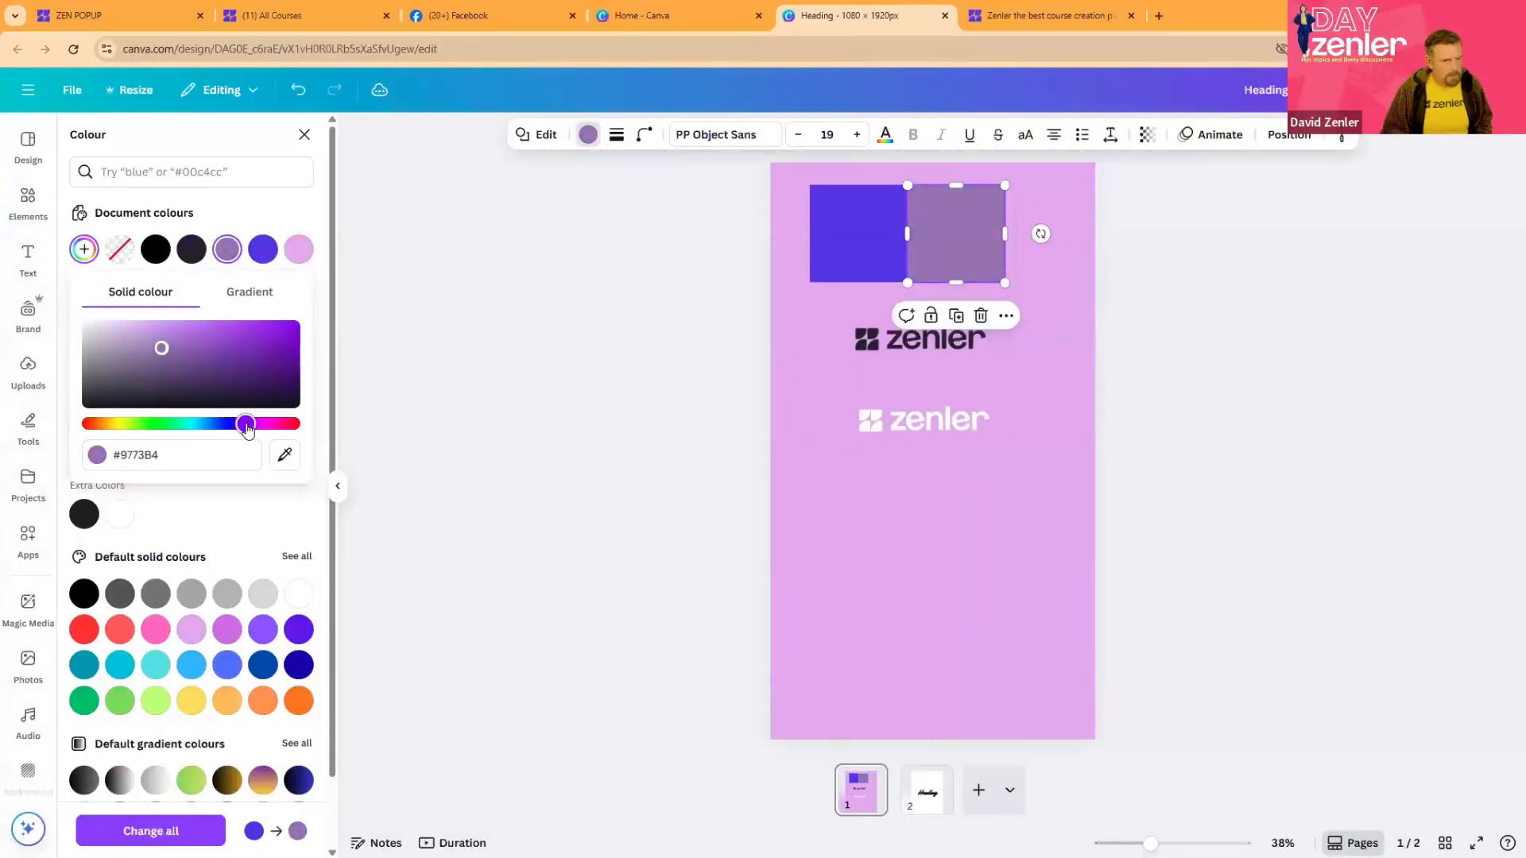
pyautogui.moveTo(162, 348)
pyautogui.mouseDown()
pyautogui.moveTo(177, 354)
pyautogui.moveTo(149, 327)
pyautogui.mouseUp()
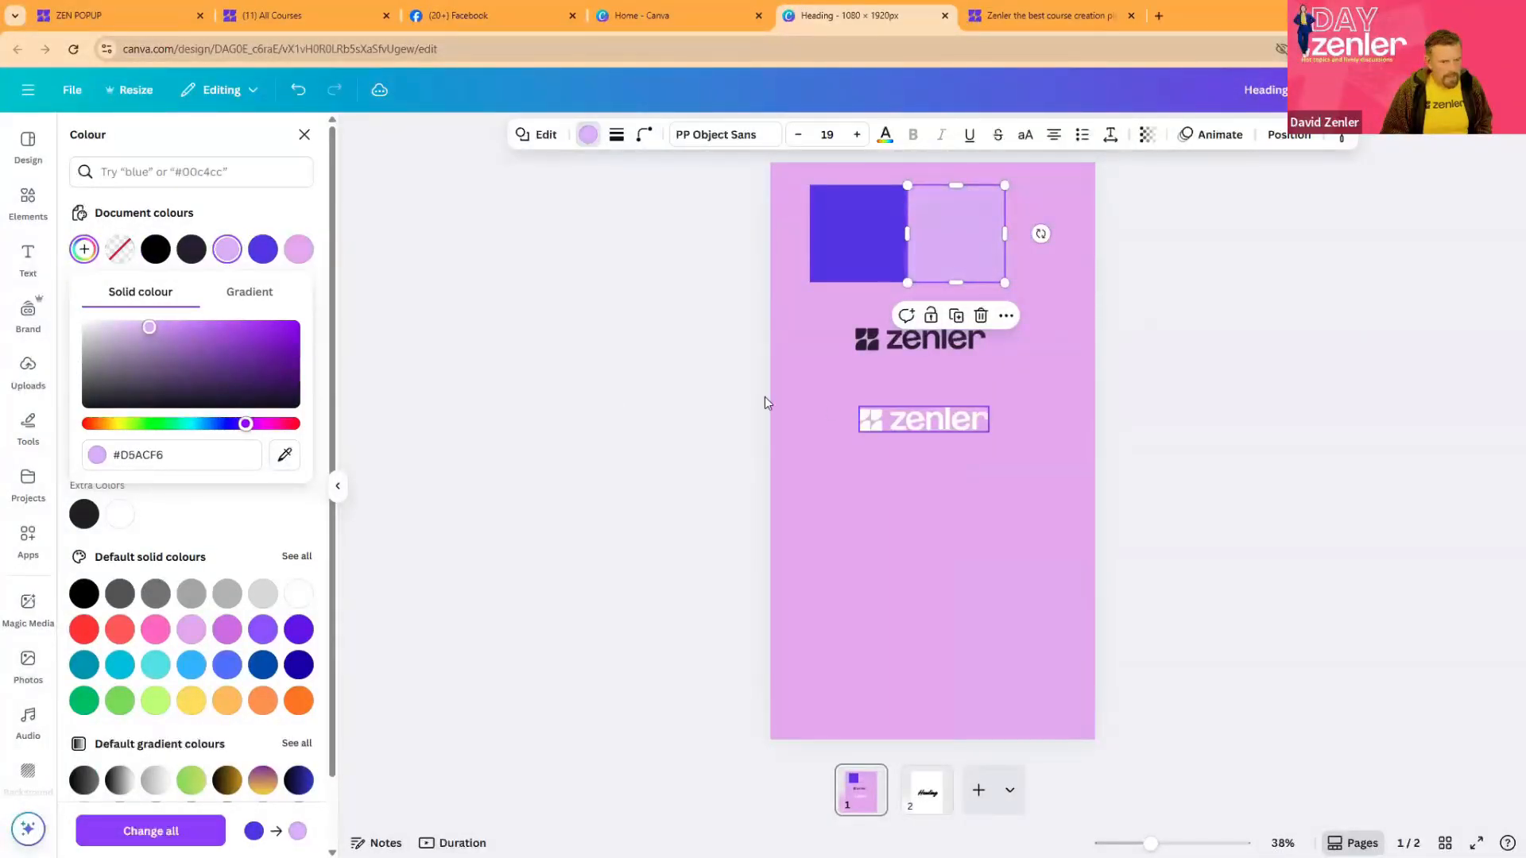
pyautogui.click(1243, 310)
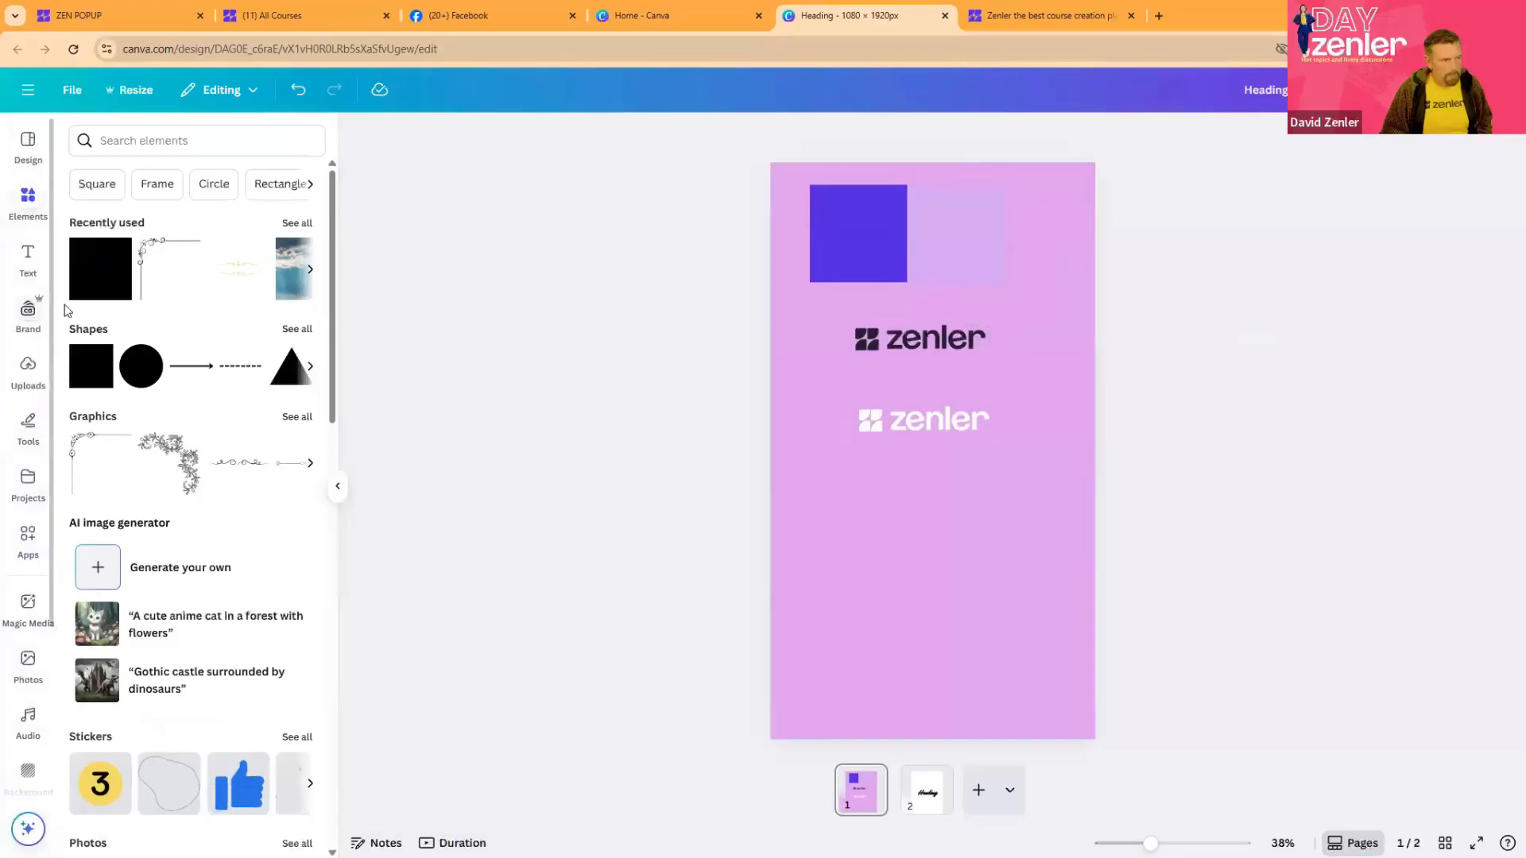
# - Lighten the right-hand square's fill to #E8CCFF
pyautogui.click(940, 240)
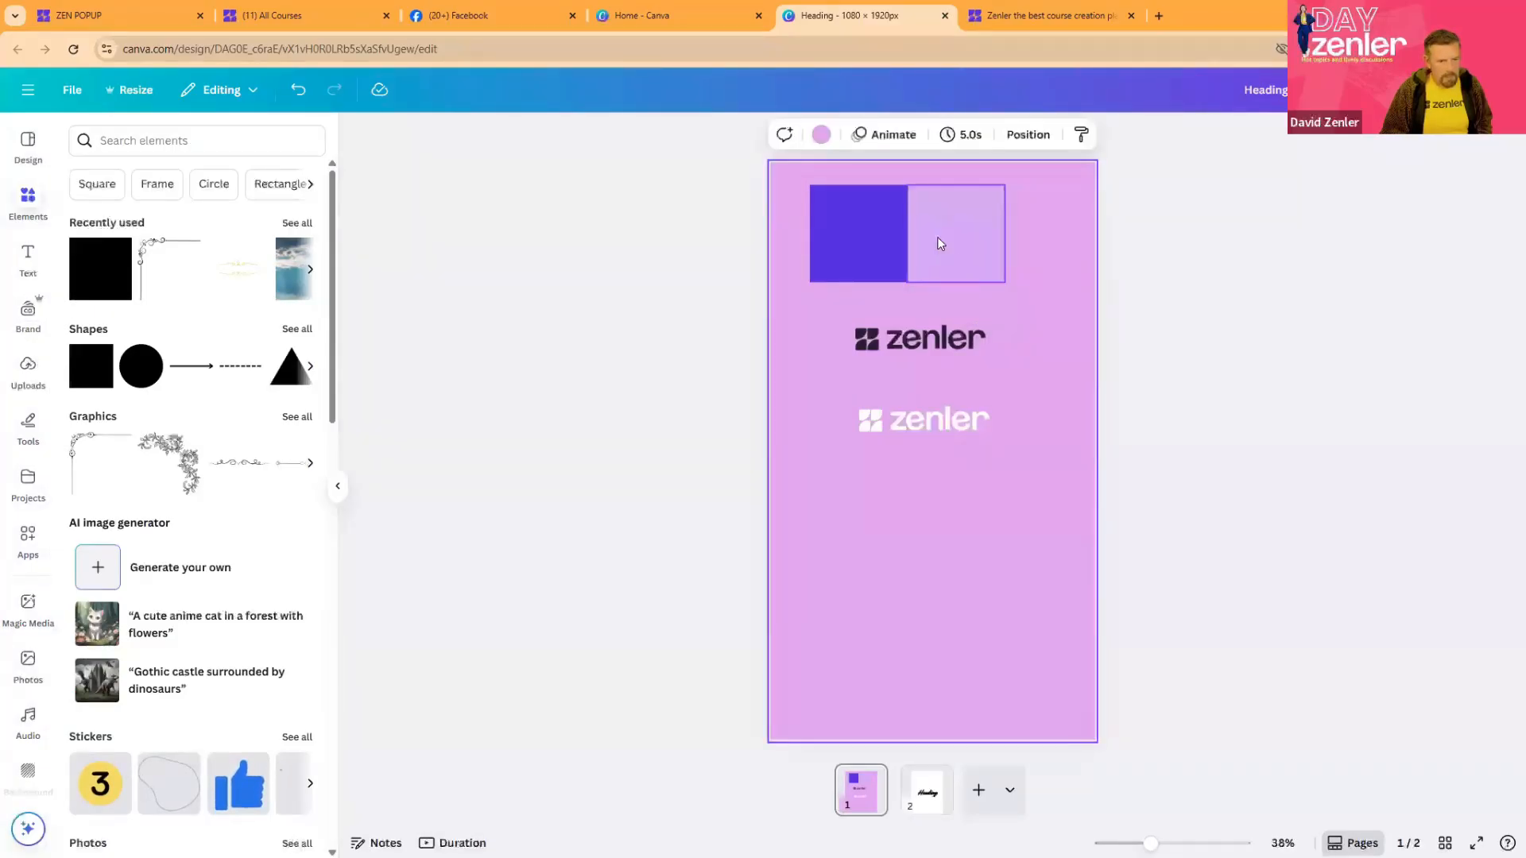
pyautogui.click(588, 136)
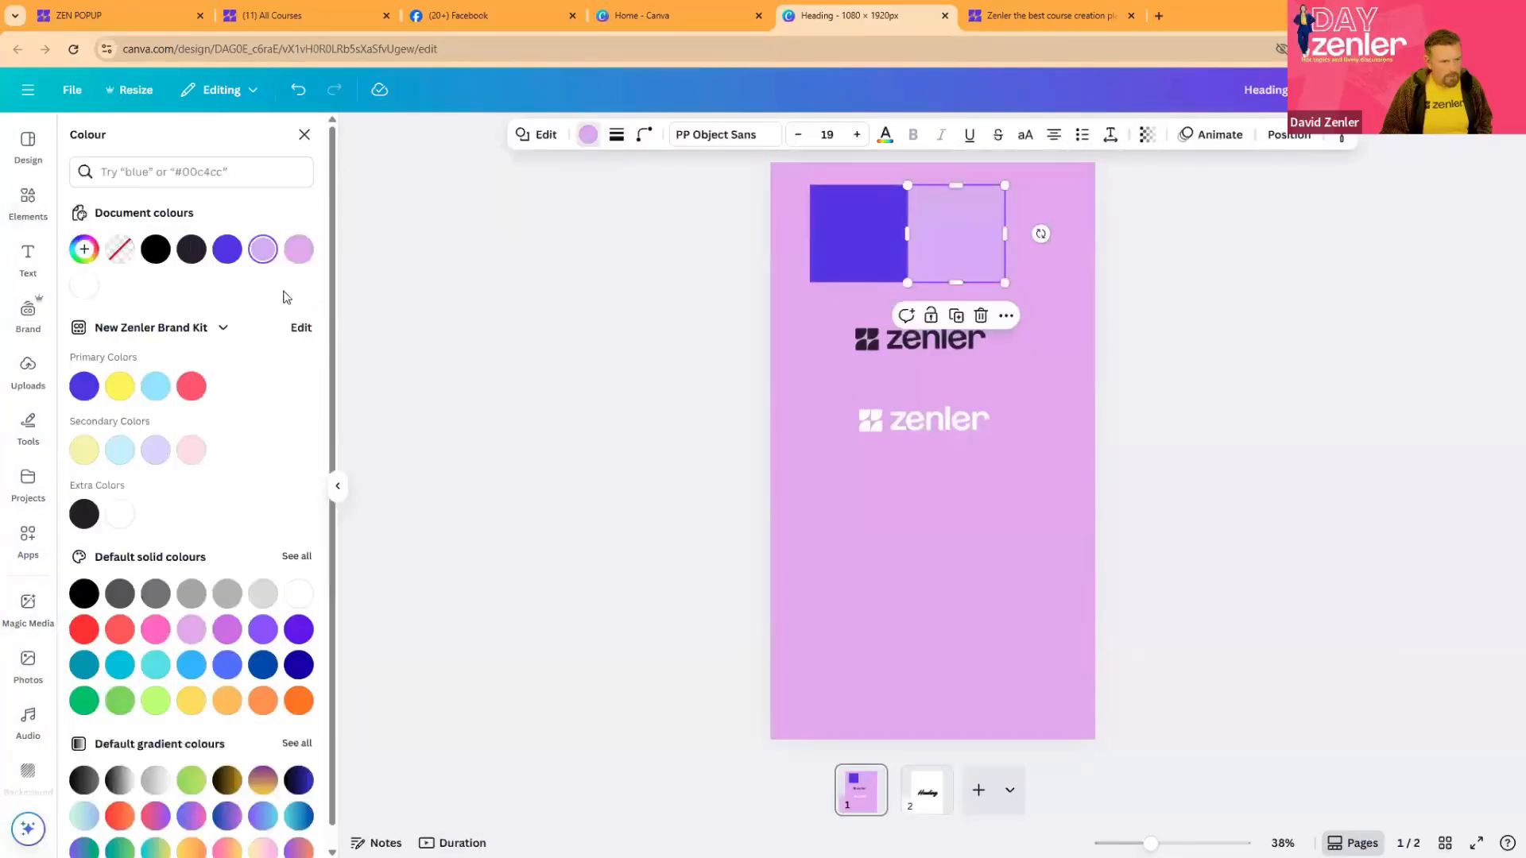
pyautogui.click(263, 251)
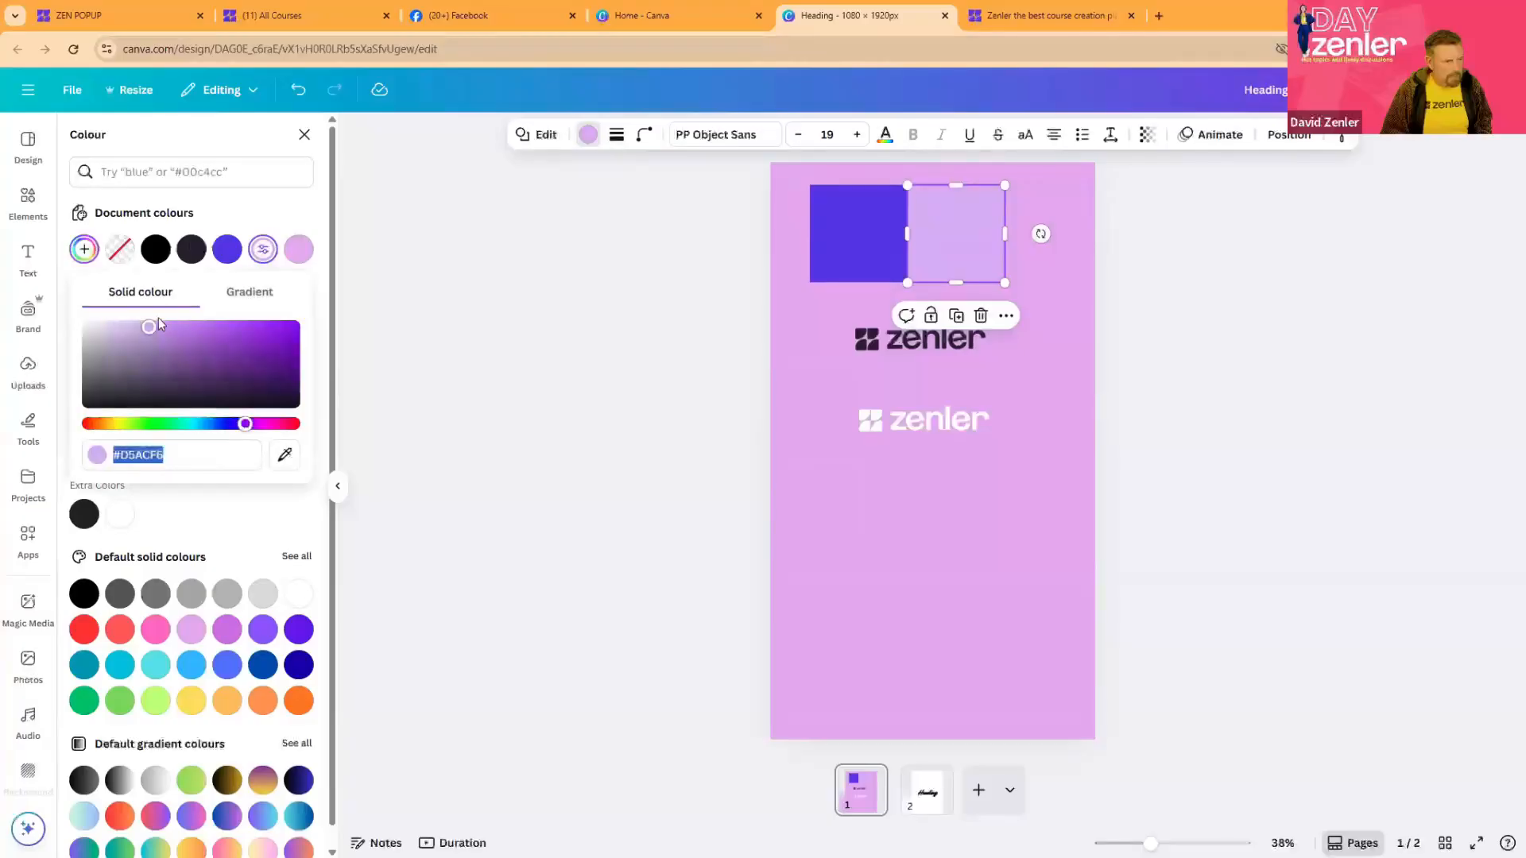
pyautogui.click(135, 326)
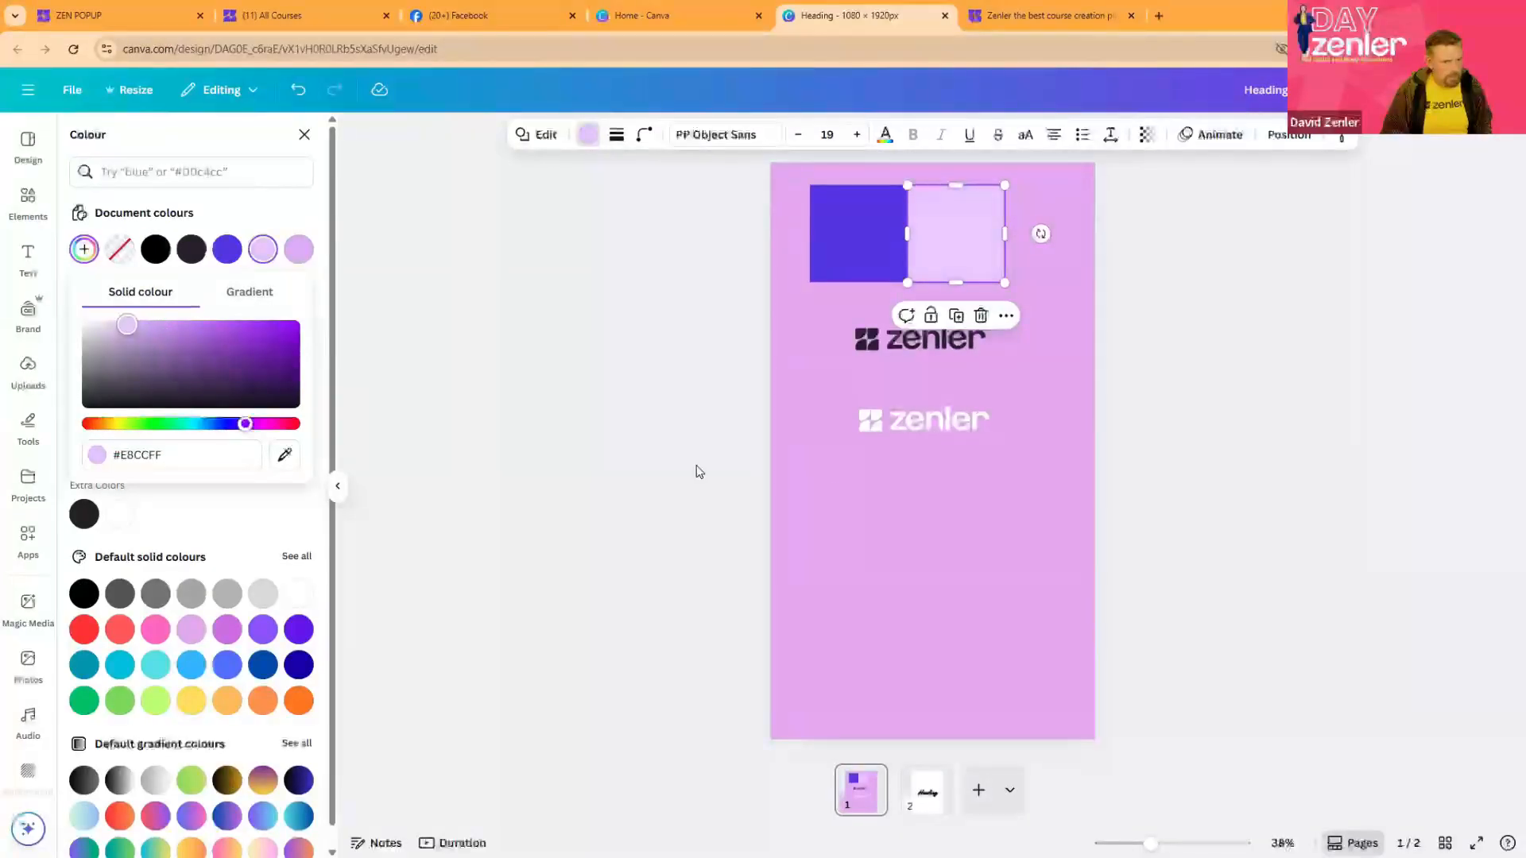
pyautogui.click(881, 504)
pyautogui.click(1222, 431)
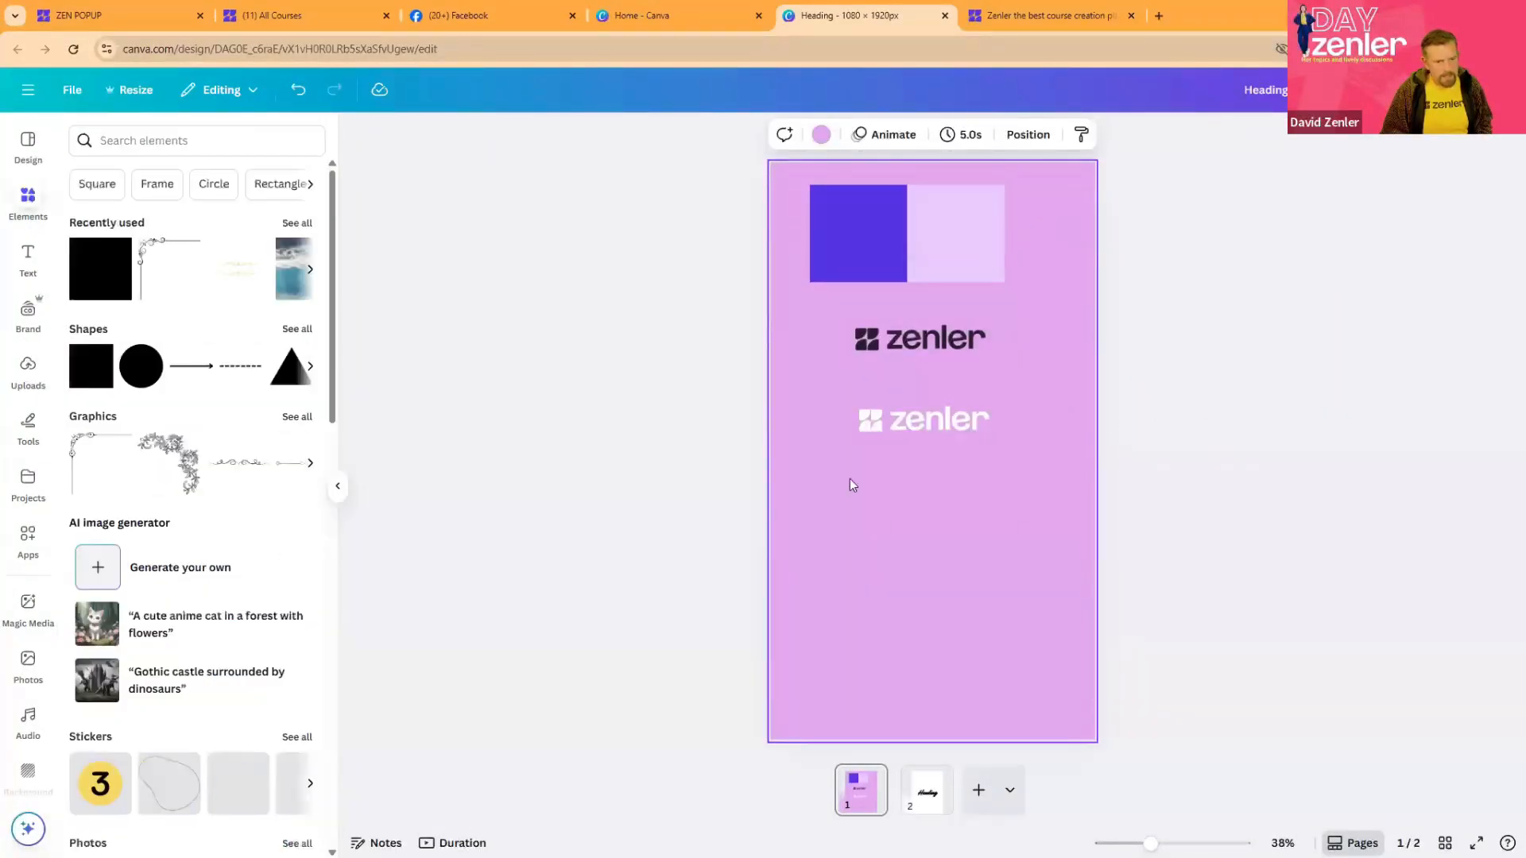
# - Place a copy of the pale purple square below the white logo and fill it with cream, #FFE4B0
pyautogui.click(821, 134)
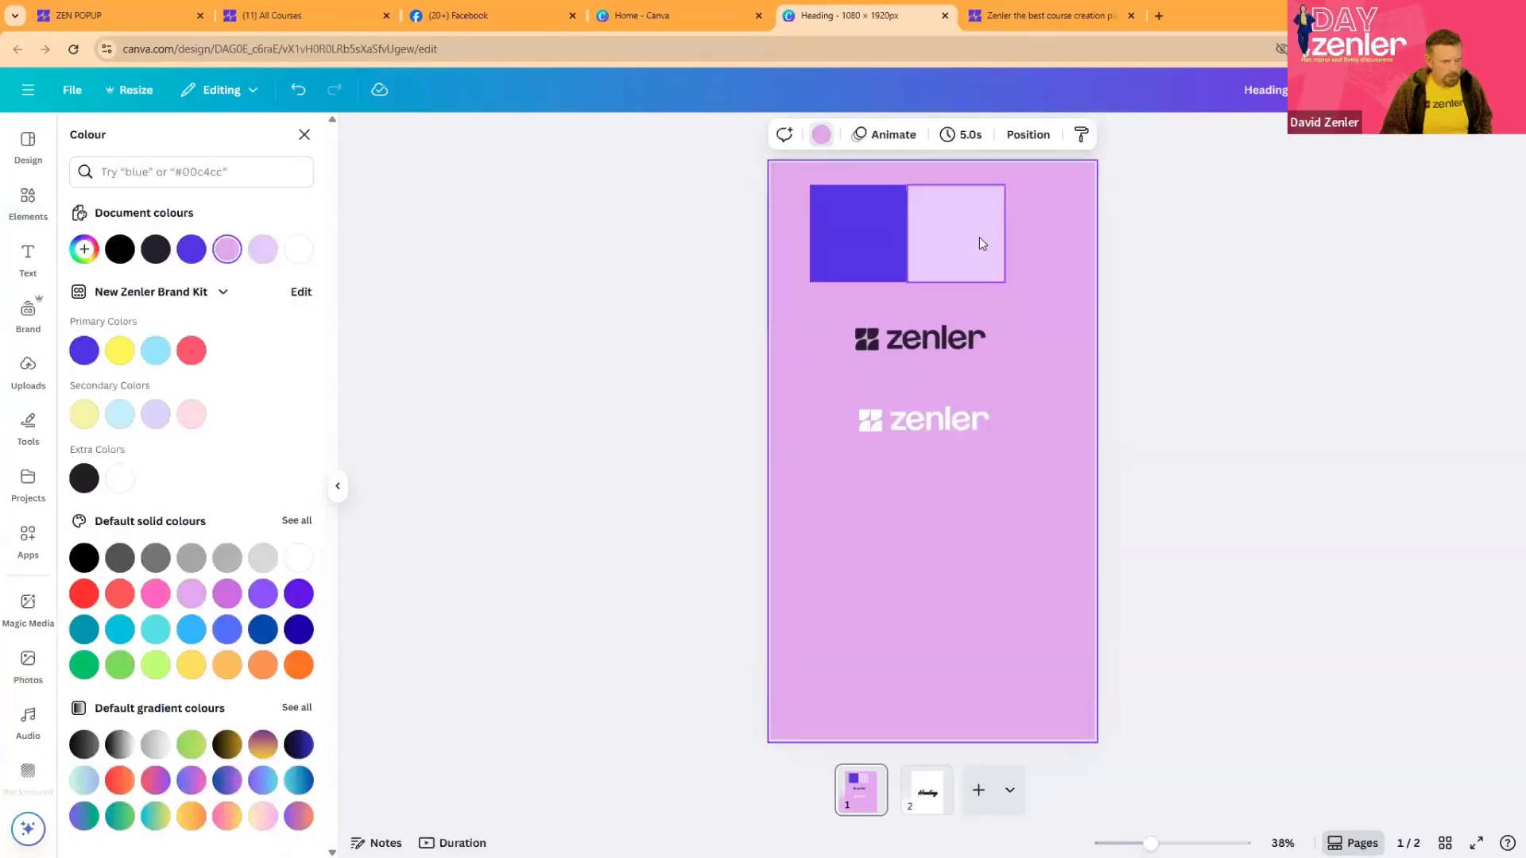
pyautogui.moveTo(979, 237); pyautogui.dragTo(979, 537)
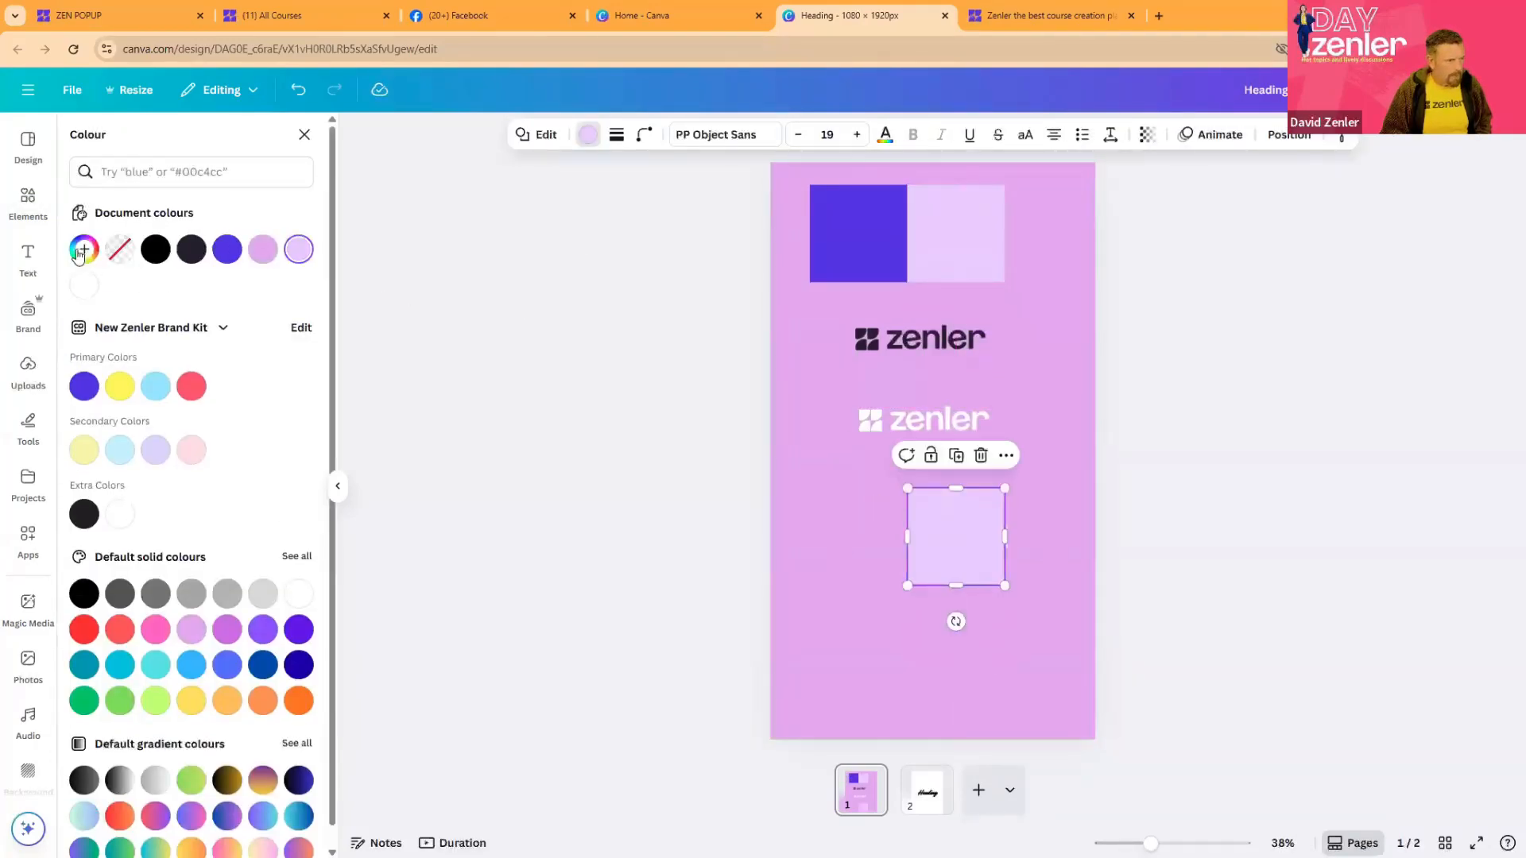
pyautogui.click(80, 252)
pyautogui.moveTo(253, 337)
pyautogui.mouseDown()
pyautogui.moveTo(283, 347)
pyautogui.moveTo(263, 333)
pyautogui.mouseUp()
pyautogui.moveTo(261, 430); pyautogui.dragTo(110, 424)
pyautogui.moveTo(237, 363); pyautogui.dragTo(151, 324)
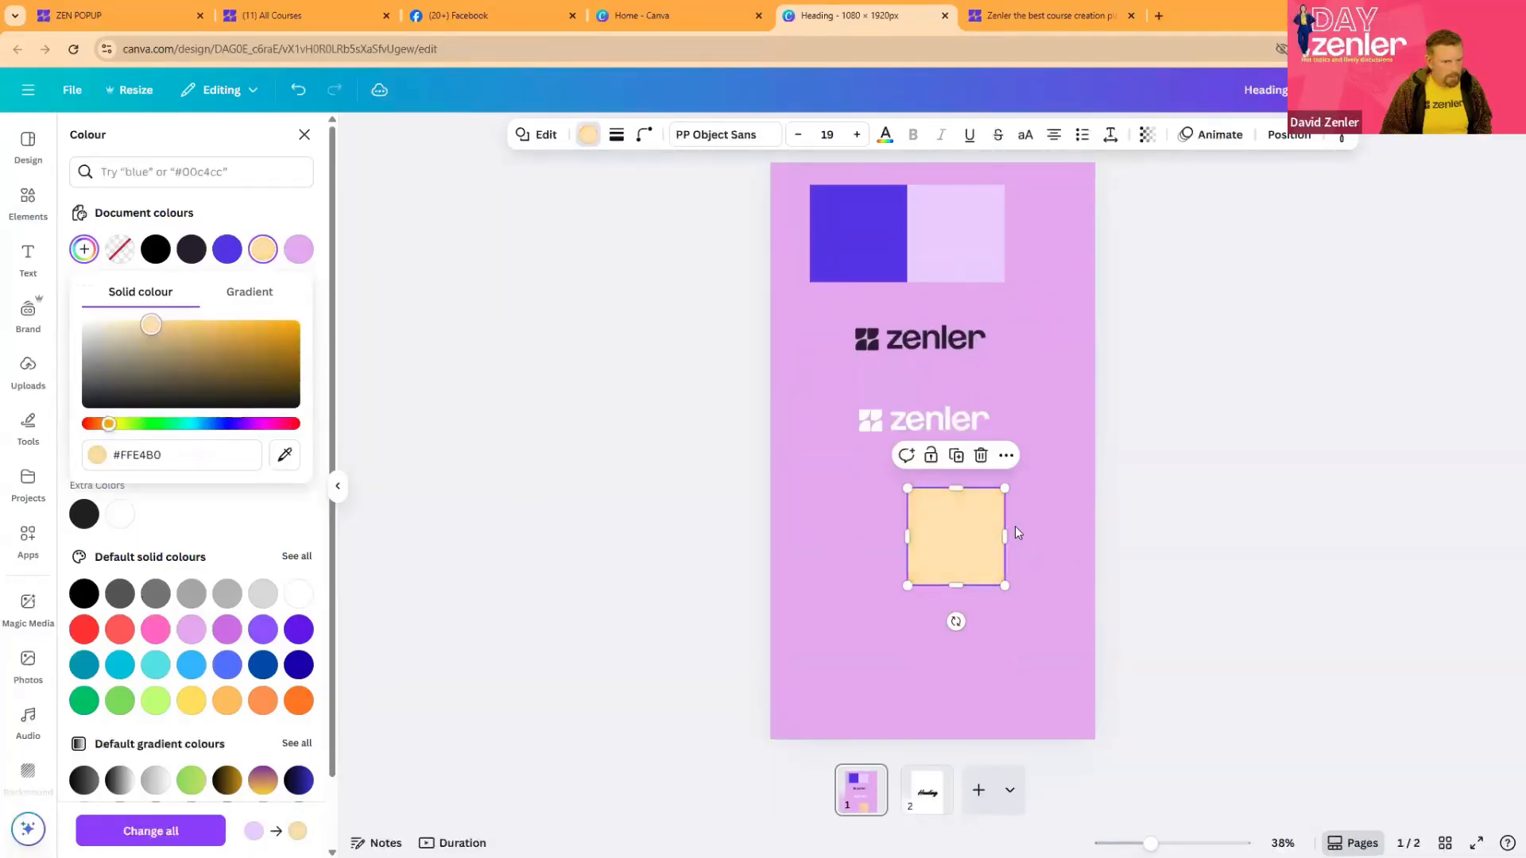
# - Slightly reduce the cream square's height and add the black text "Heloo" inside it at size 62
pyautogui.moveTo(955, 587); pyautogui.dragTo(954, 572)
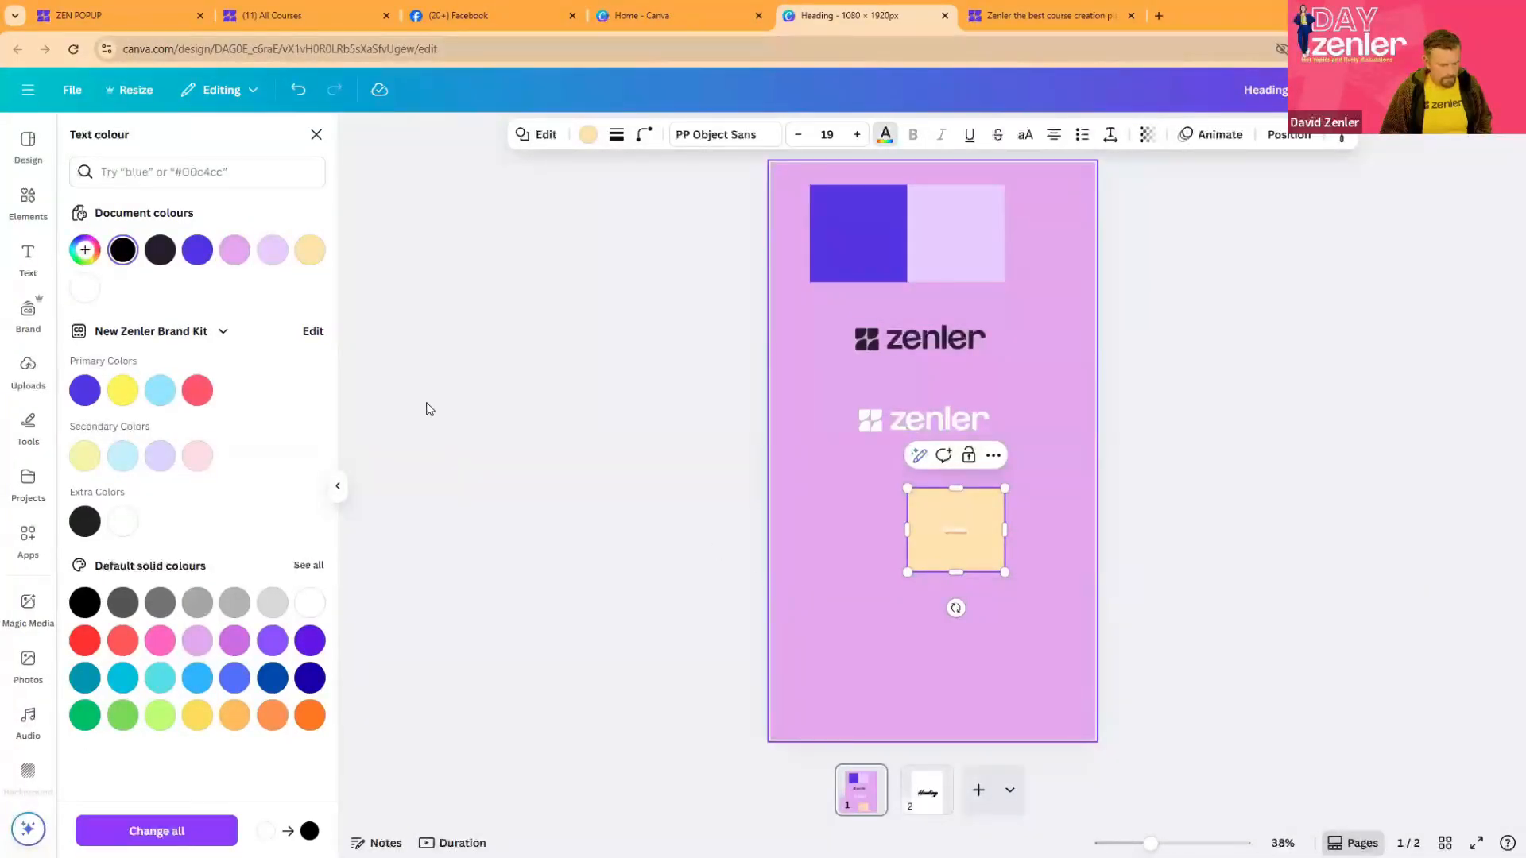
pyautogui.hotkey('ctrl', 'a')
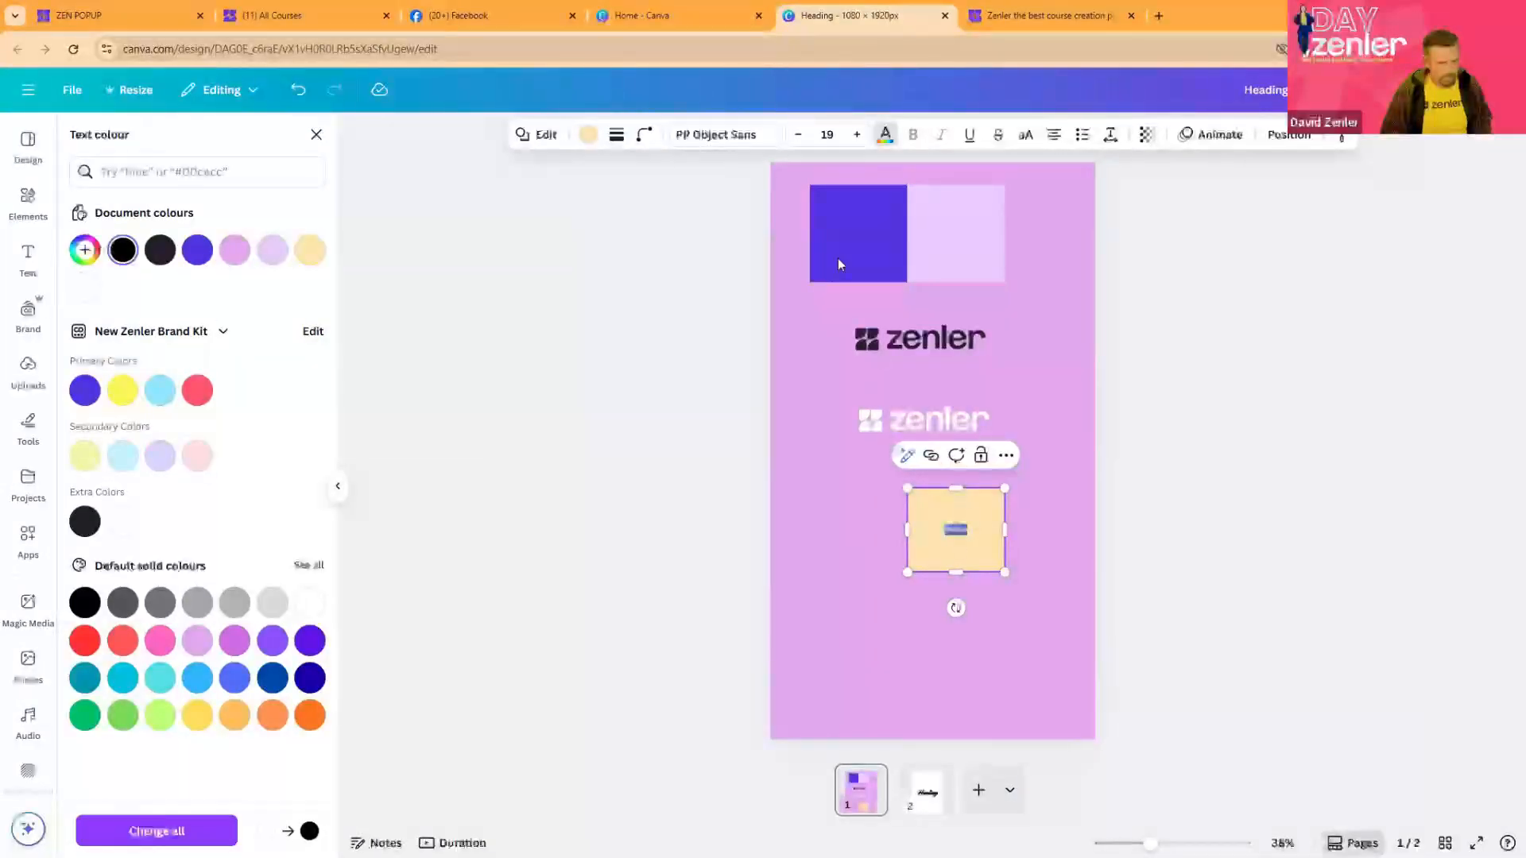
pyautogui.click(886, 134)
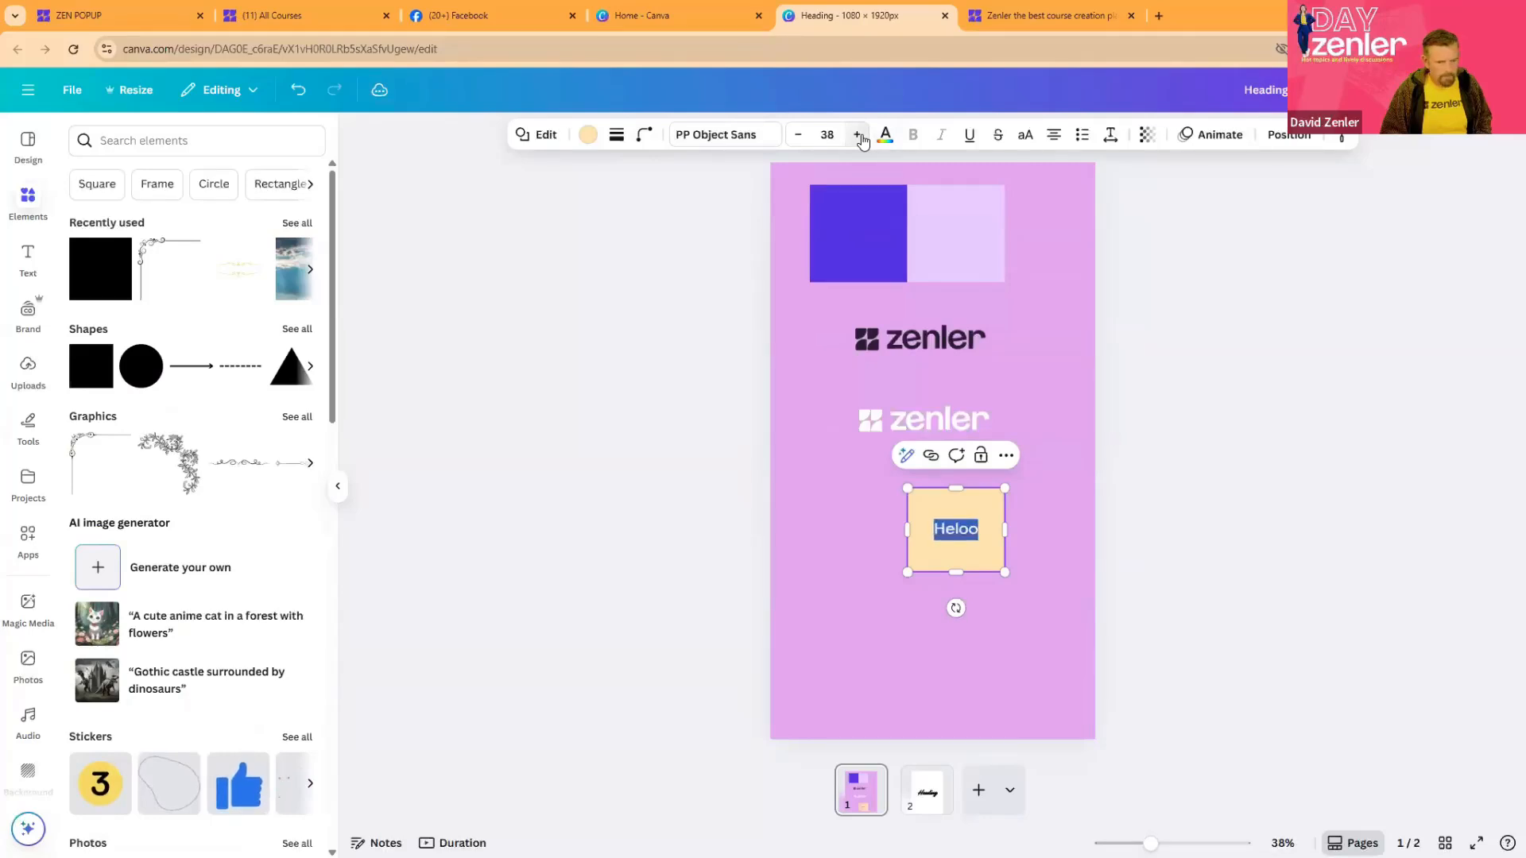
pyautogui.click(859, 135)
pyautogui.click(859, 135)
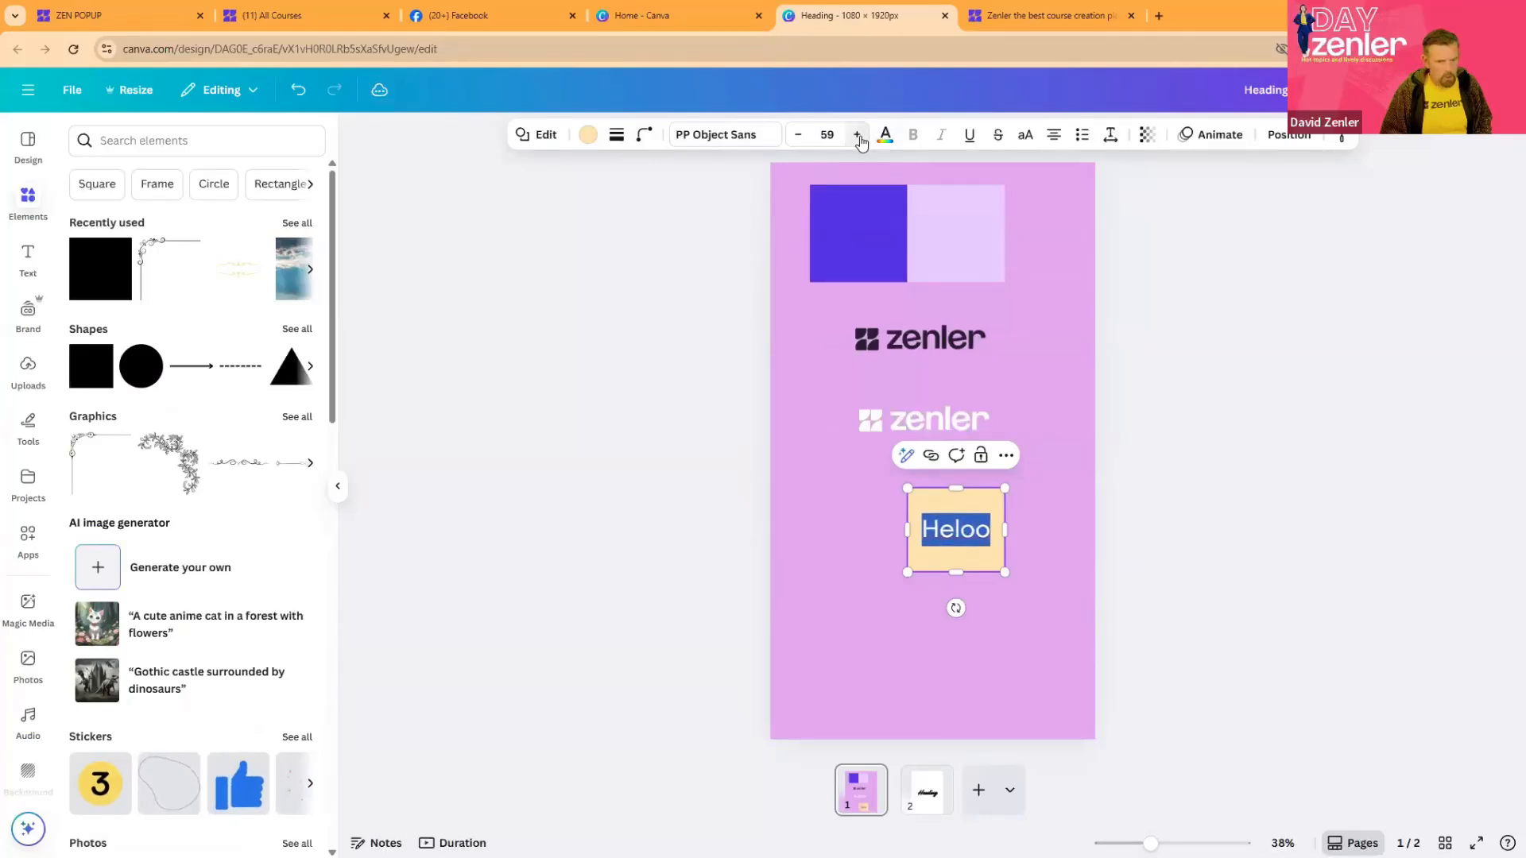
pyautogui.click(859, 136)
pyautogui.click(1117, 529)
# - Reshape the cream square into a button by reducing its height, rounding its corners to 26 and widening it leftward
pyautogui.click(941, 504)
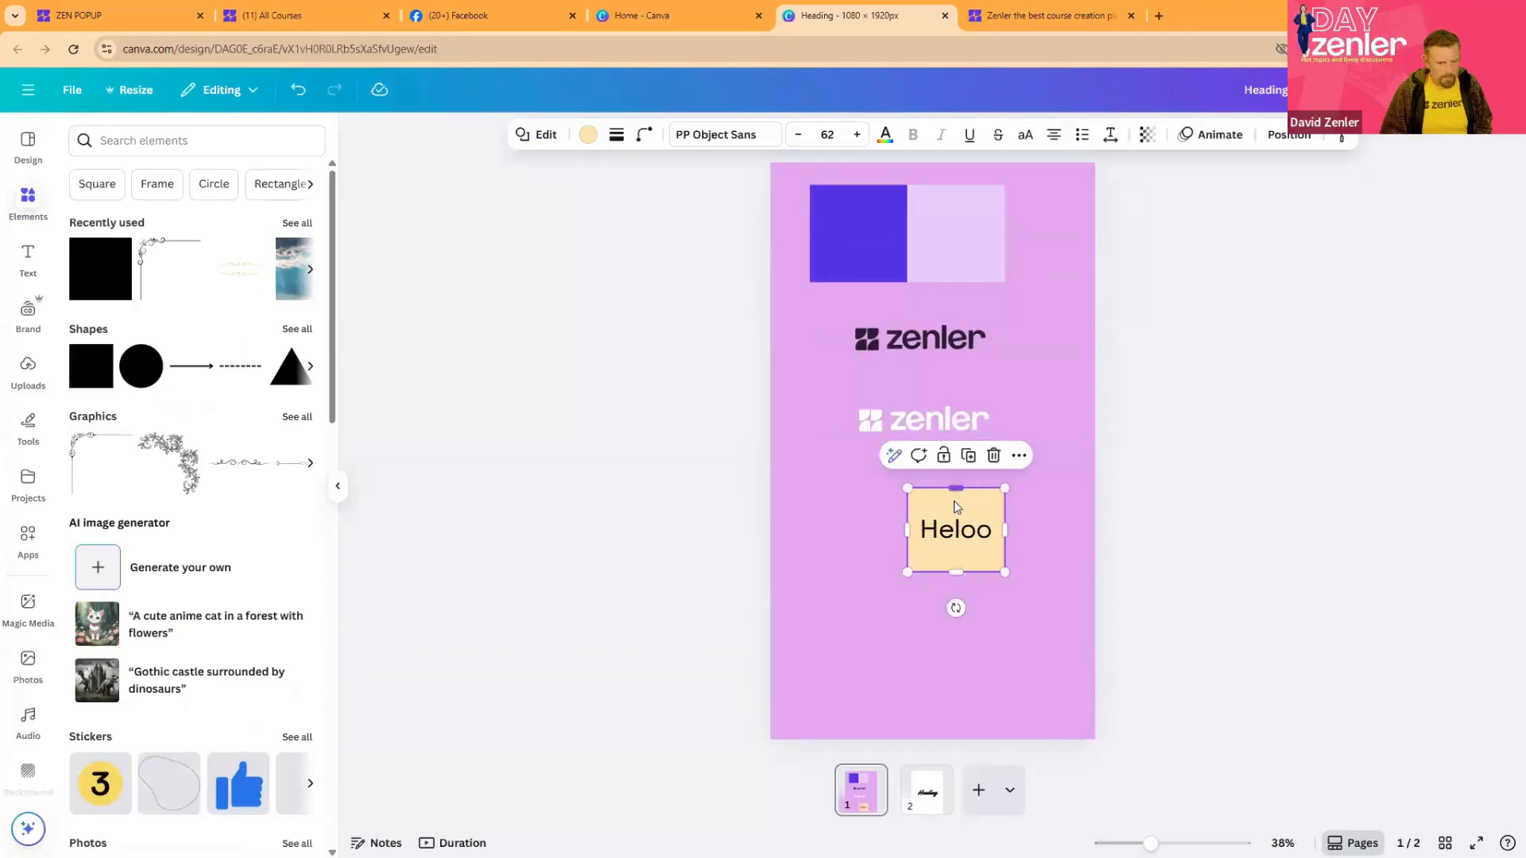
pyautogui.moveTo(956, 488); pyautogui.dragTo(955, 522)
pyautogui.click(643, 135)
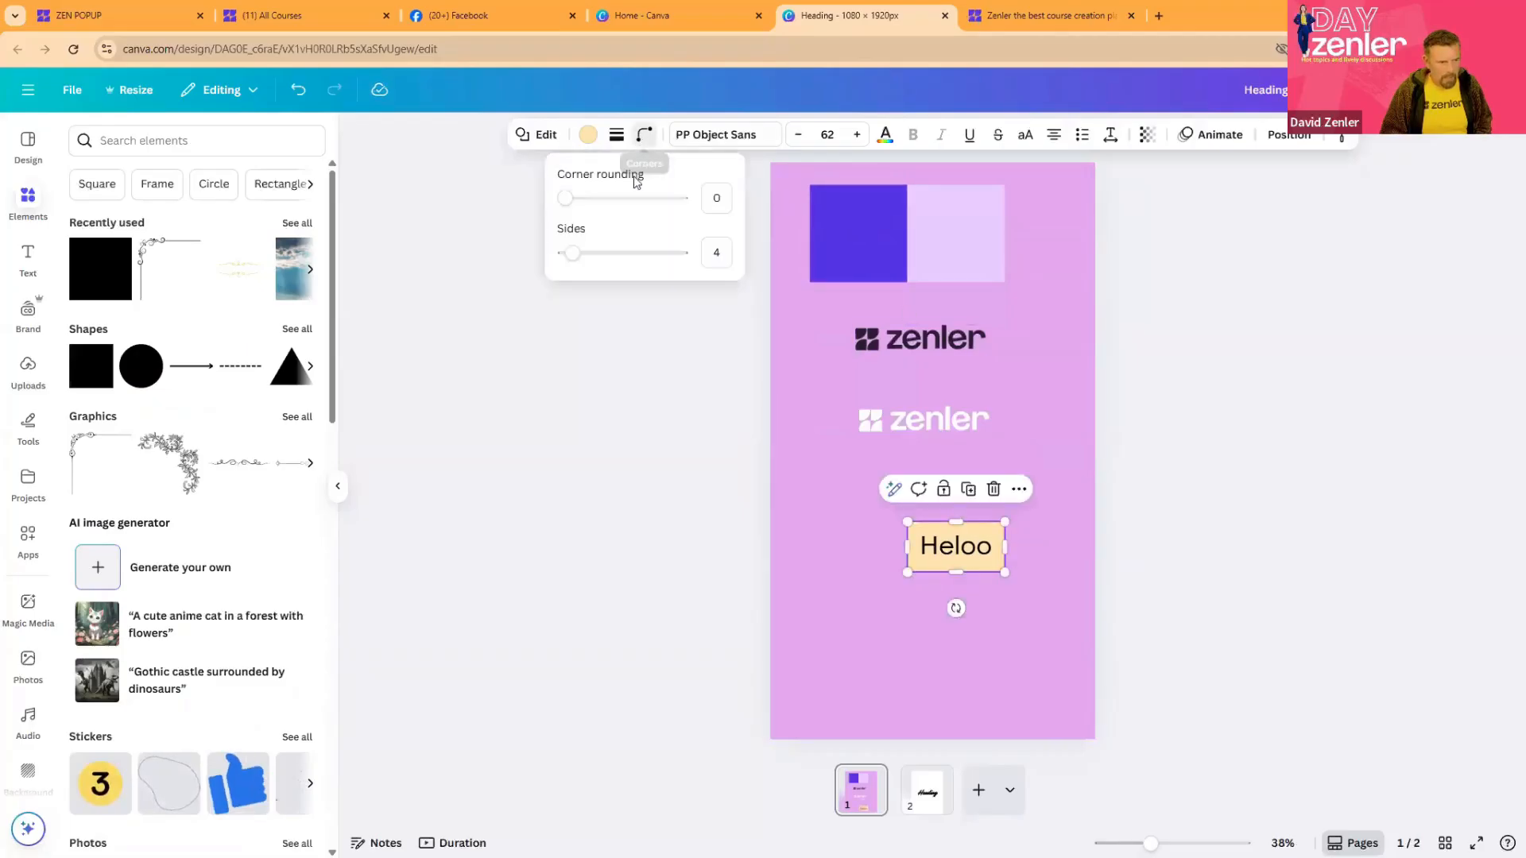
pyautogui.moveTo(562, 205); pyautogui.dragTo(595, 203)
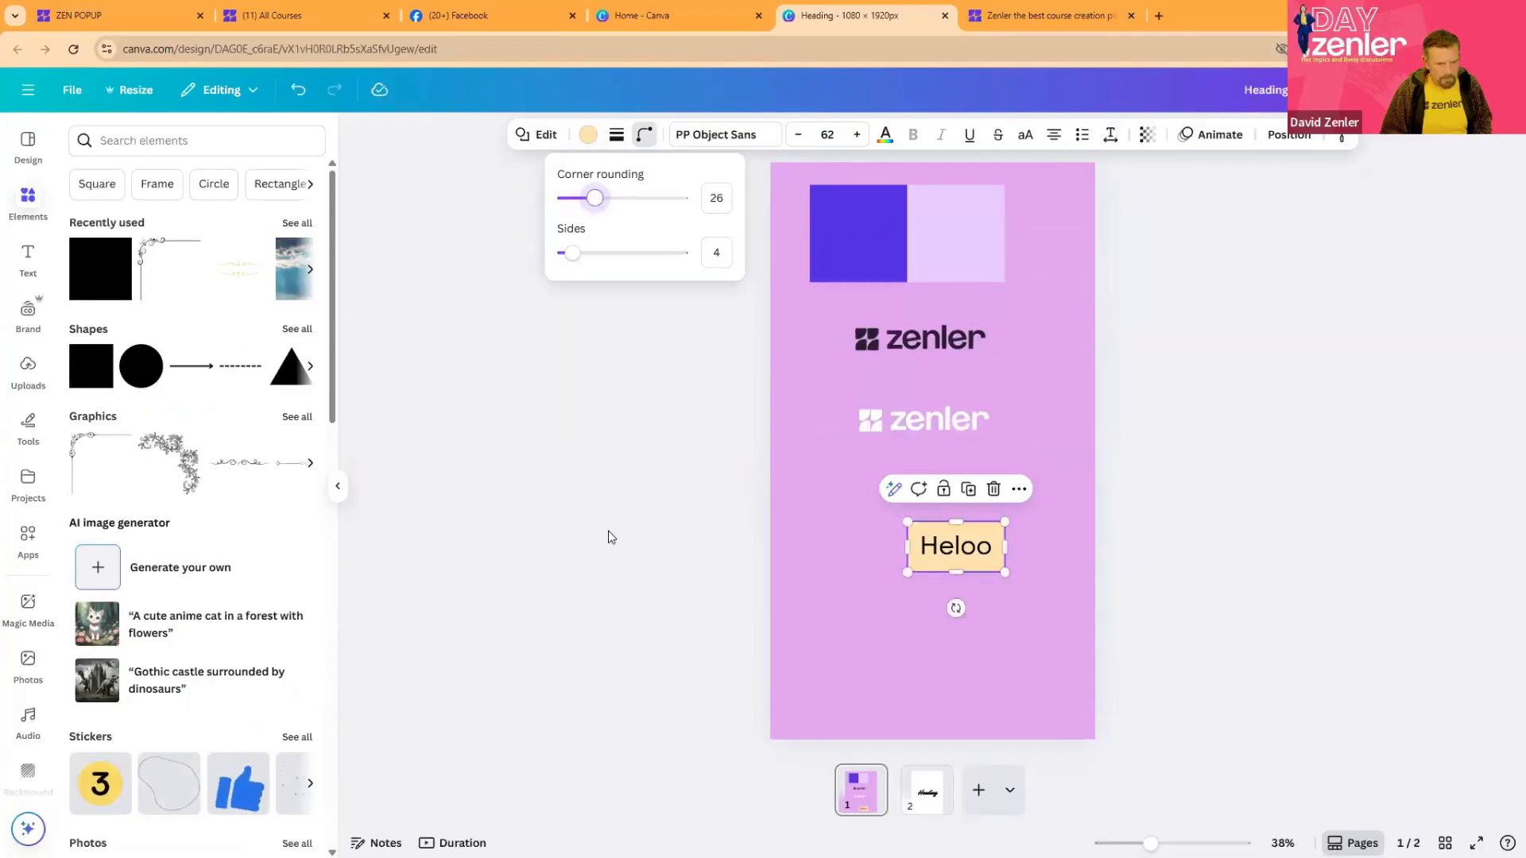
pyautogui.click(612, 575)
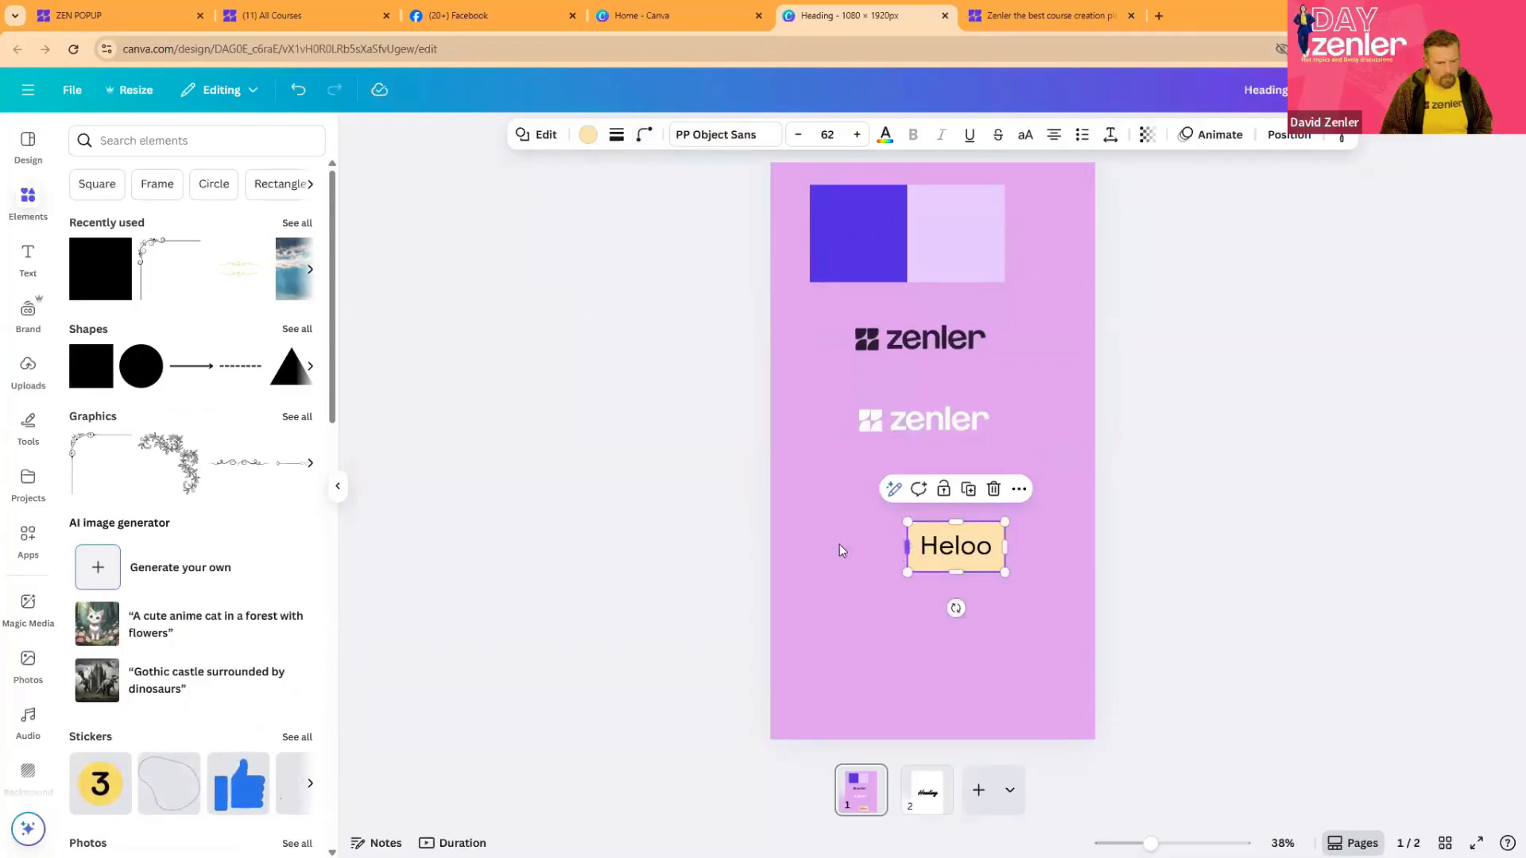
pyautogui.moveTo(906, 547); pyautogui.dragTo(834, 547)
pyautogui.click(1303, 552)
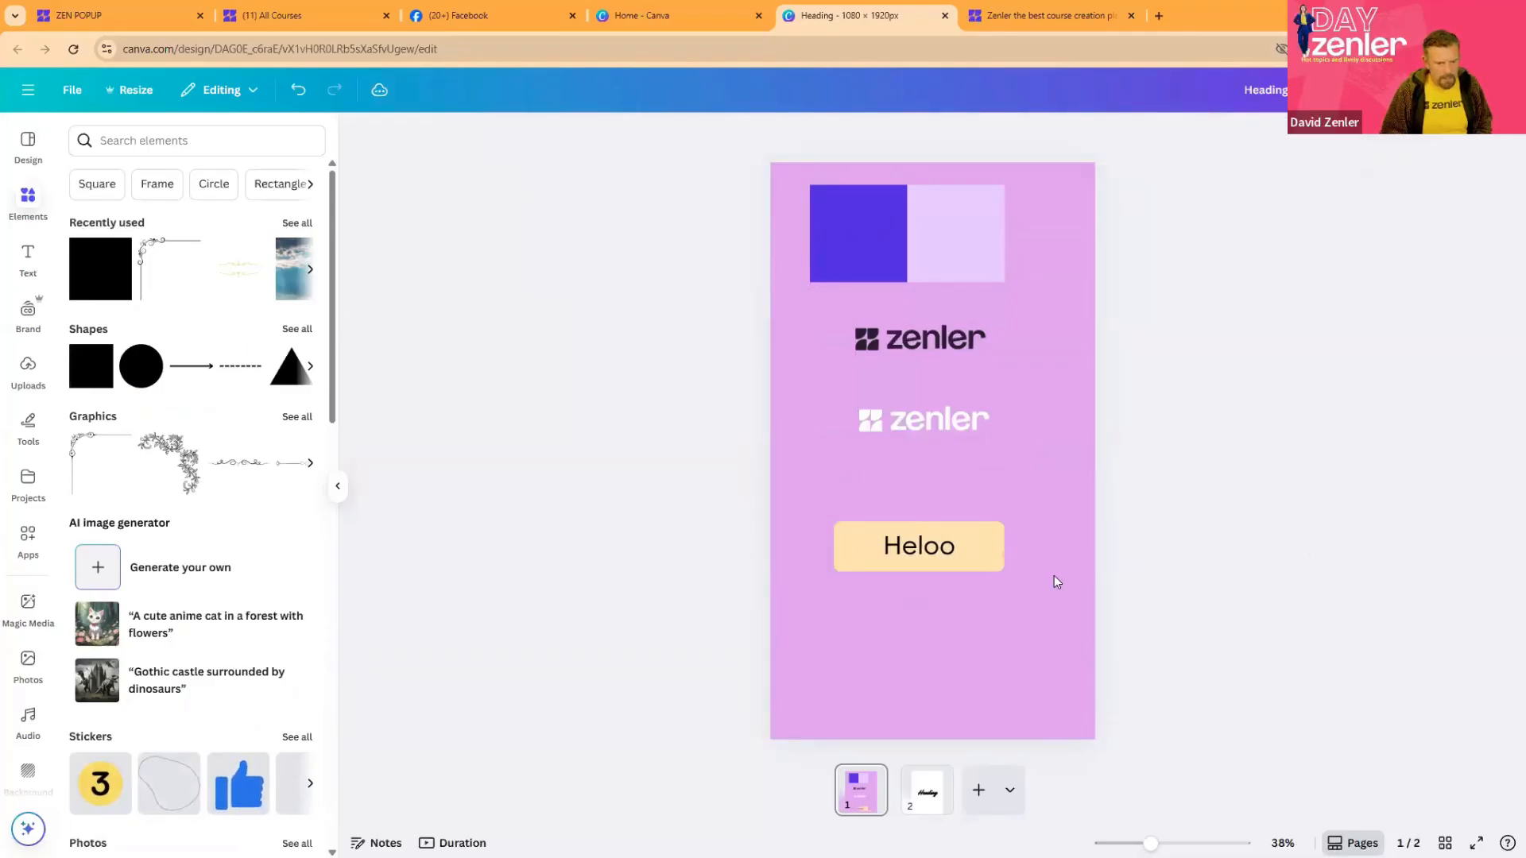
# - Duplicate the cream "Heloo" button below the original and fill the copy with #5134E6 sampled from the purple square
pyautogui.click(993, 554)
pyautogui.click(931, 487)
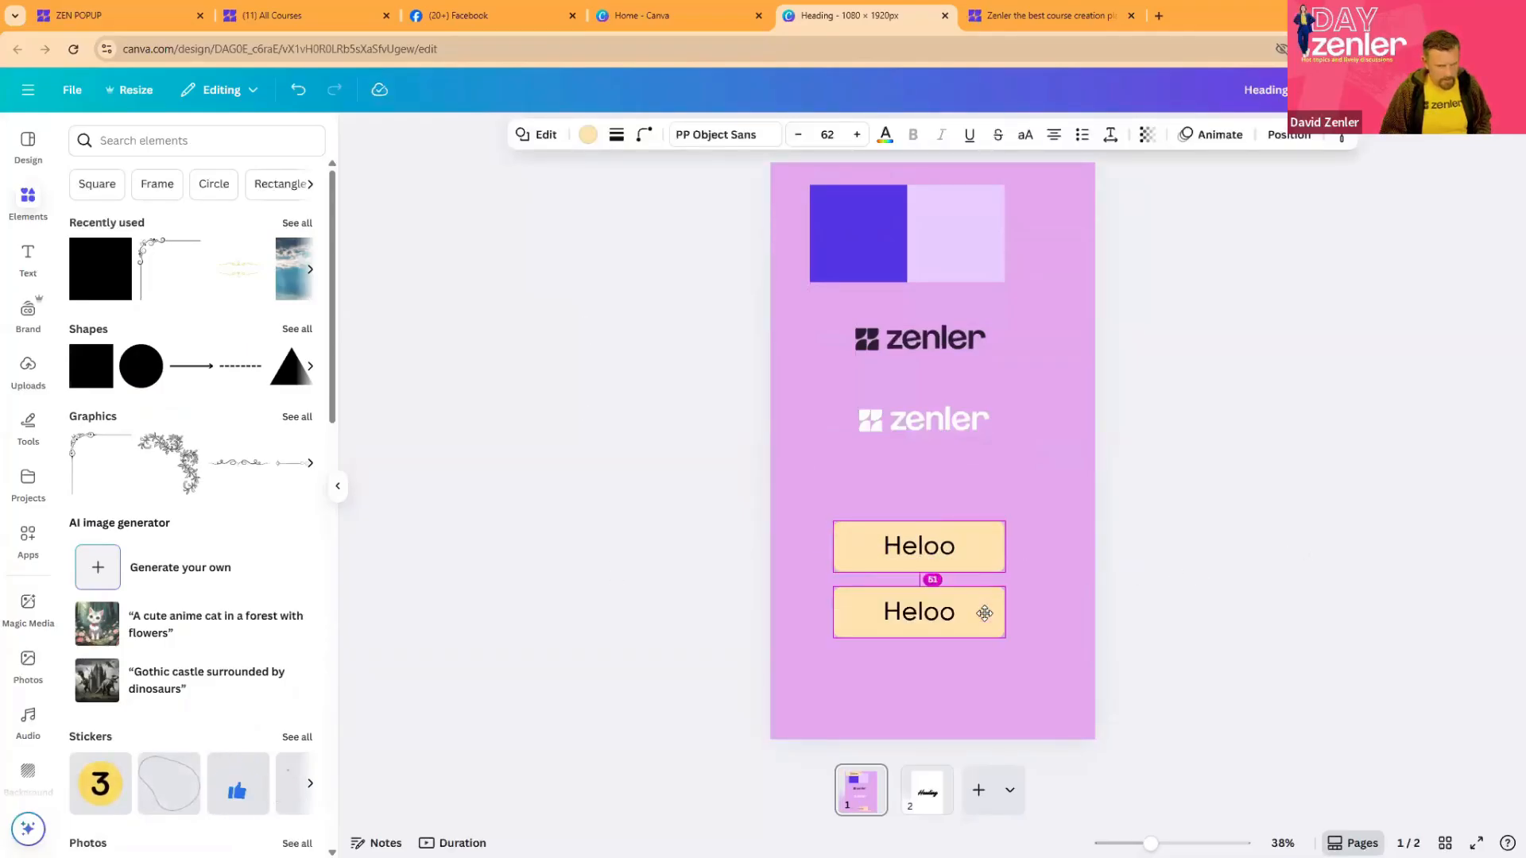
pyautogui.click(585, 140)
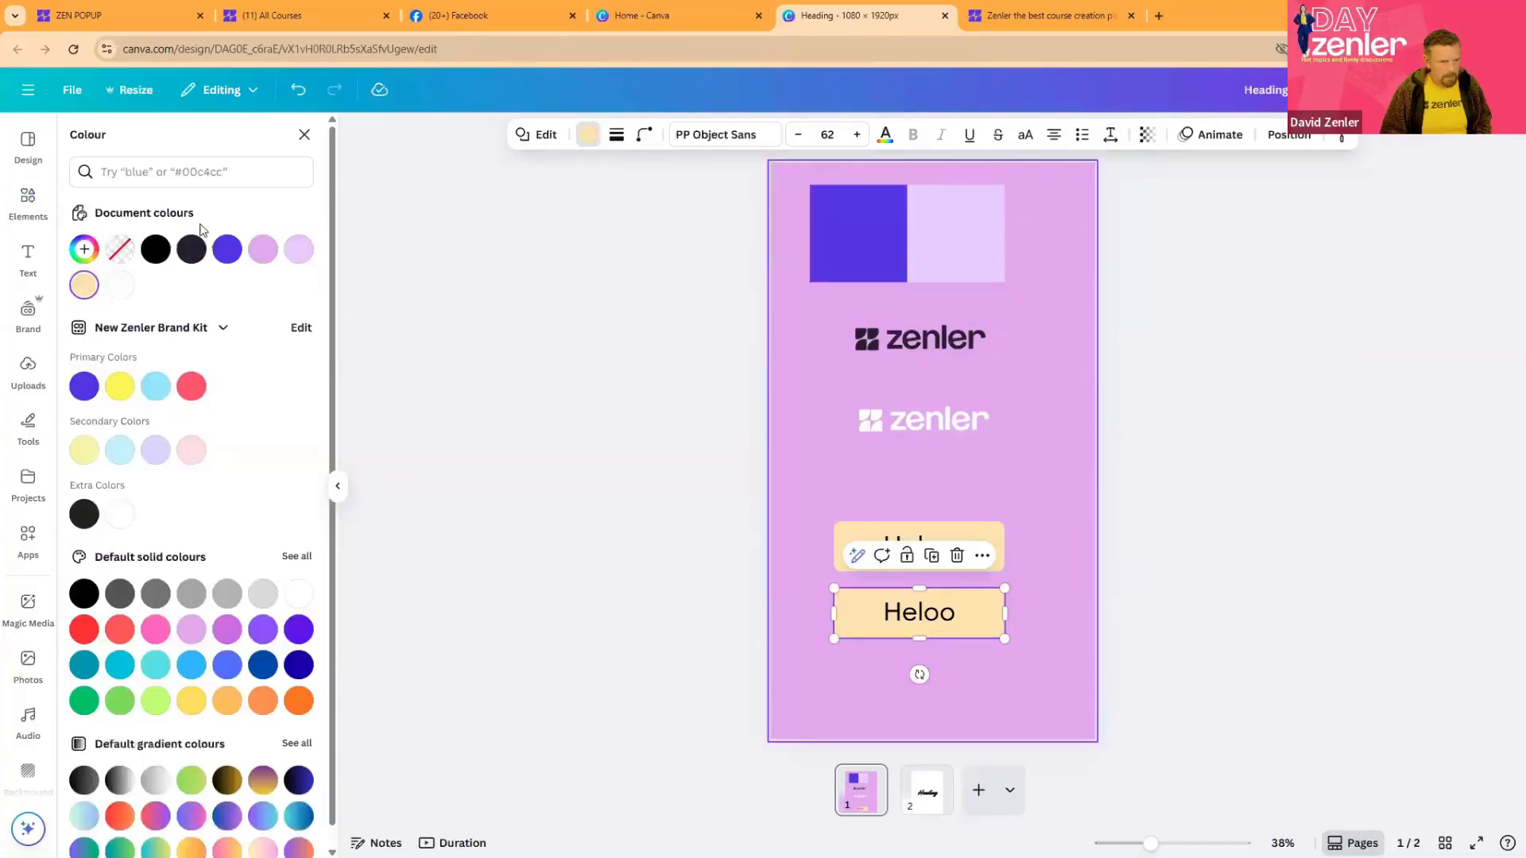
pyautogui.click(85, 249)
pyautogui.click(284, 455)
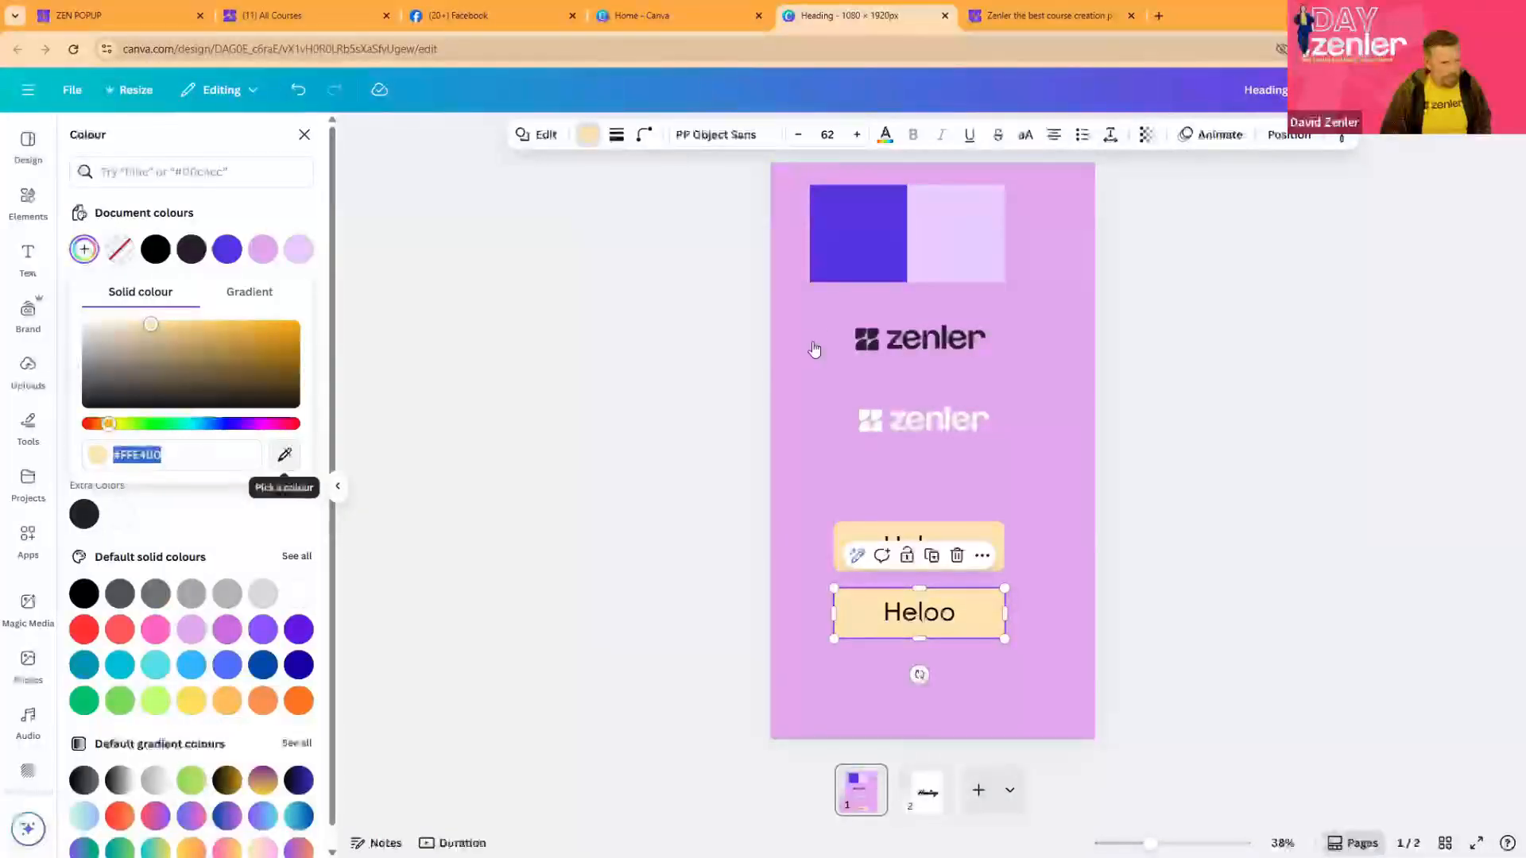
pyautogui.click(822, 275)
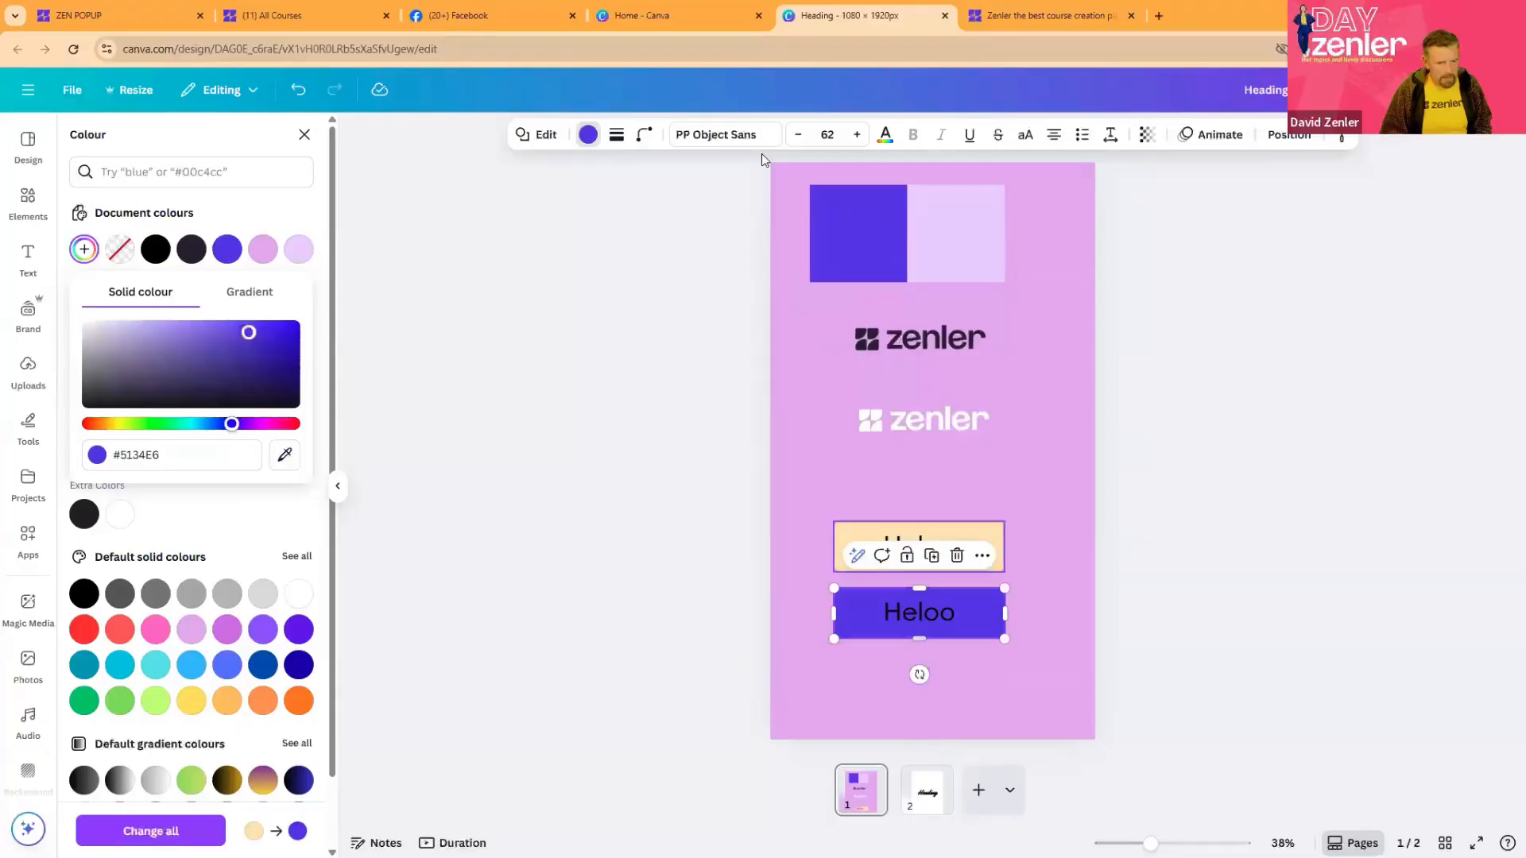
# - Change the purple button's "Heloo" text to white
pyautogui.click(882, 136)
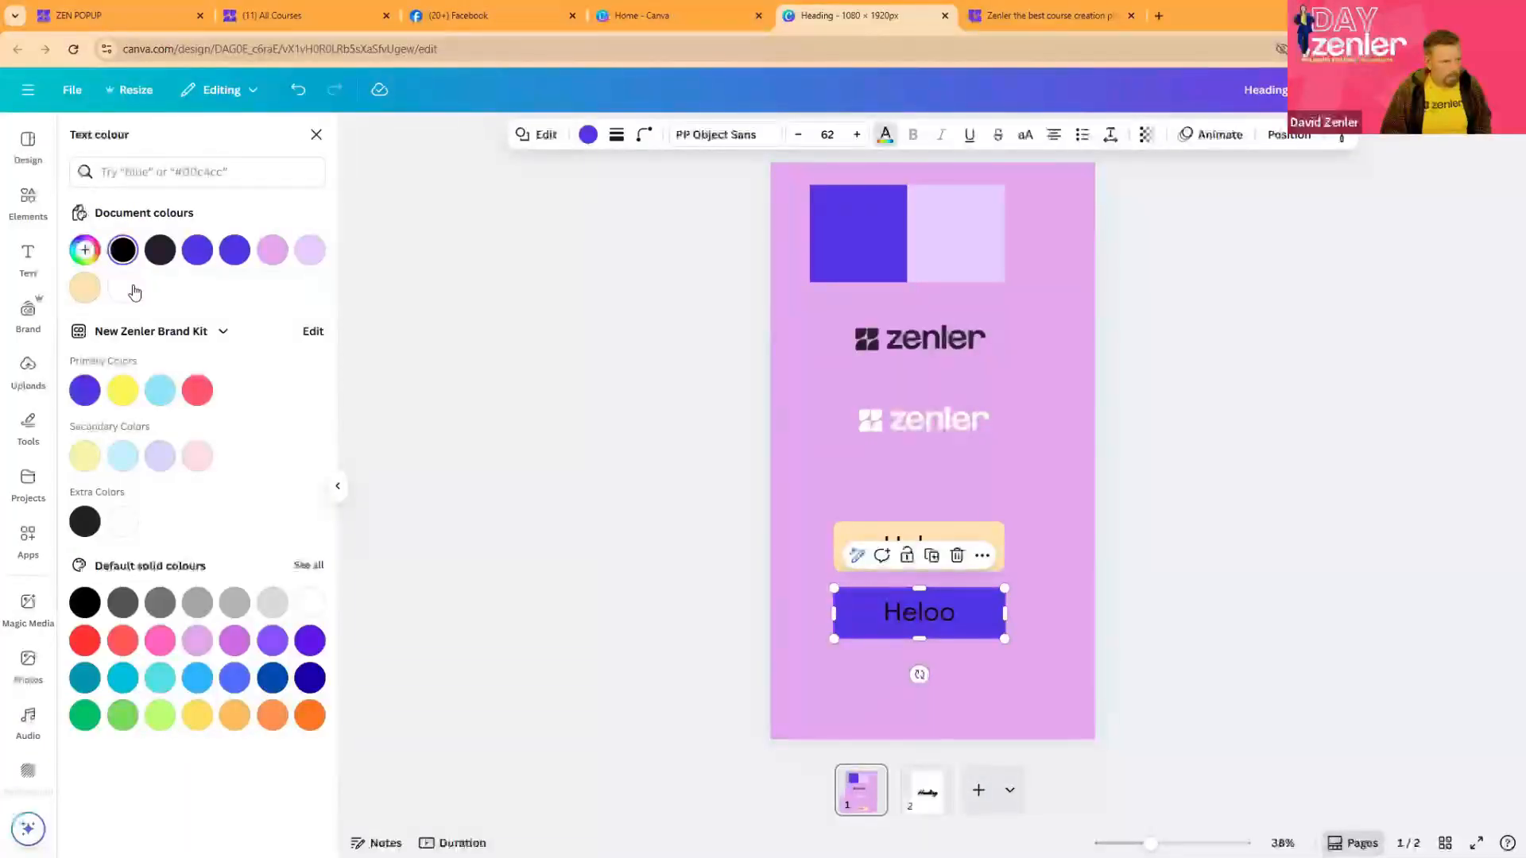
pyautogui.click(124, 290)
pyautogui.click(1109, 549)
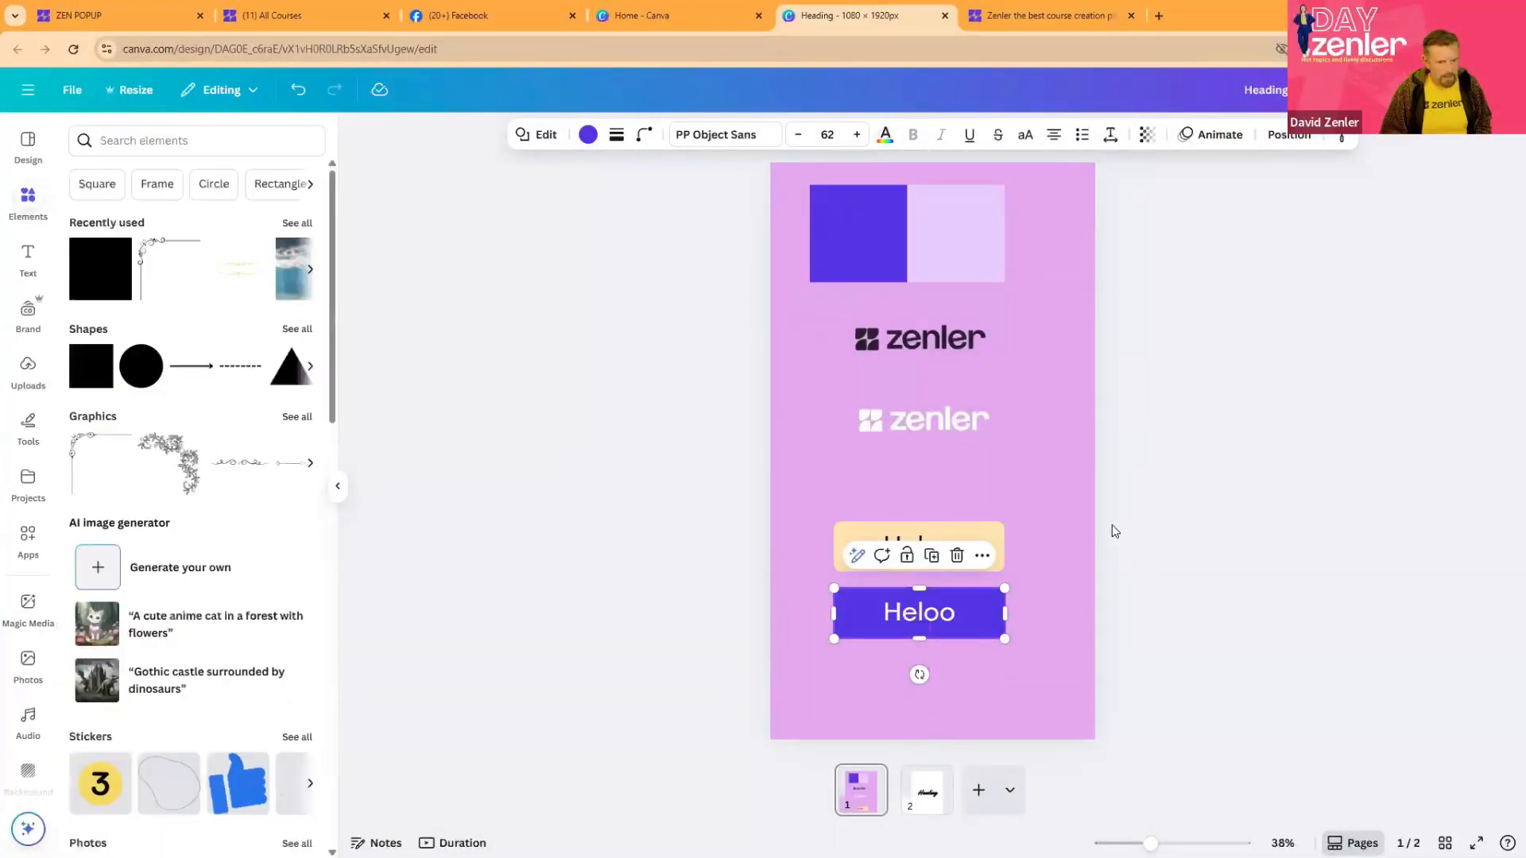
# - Delete the white and the black zenler logos from the page
pyautogui.click(917, 421)
pyautogui.press('Delete')
pyautogui.click(902, 345)
pyautogui.press('Delete')
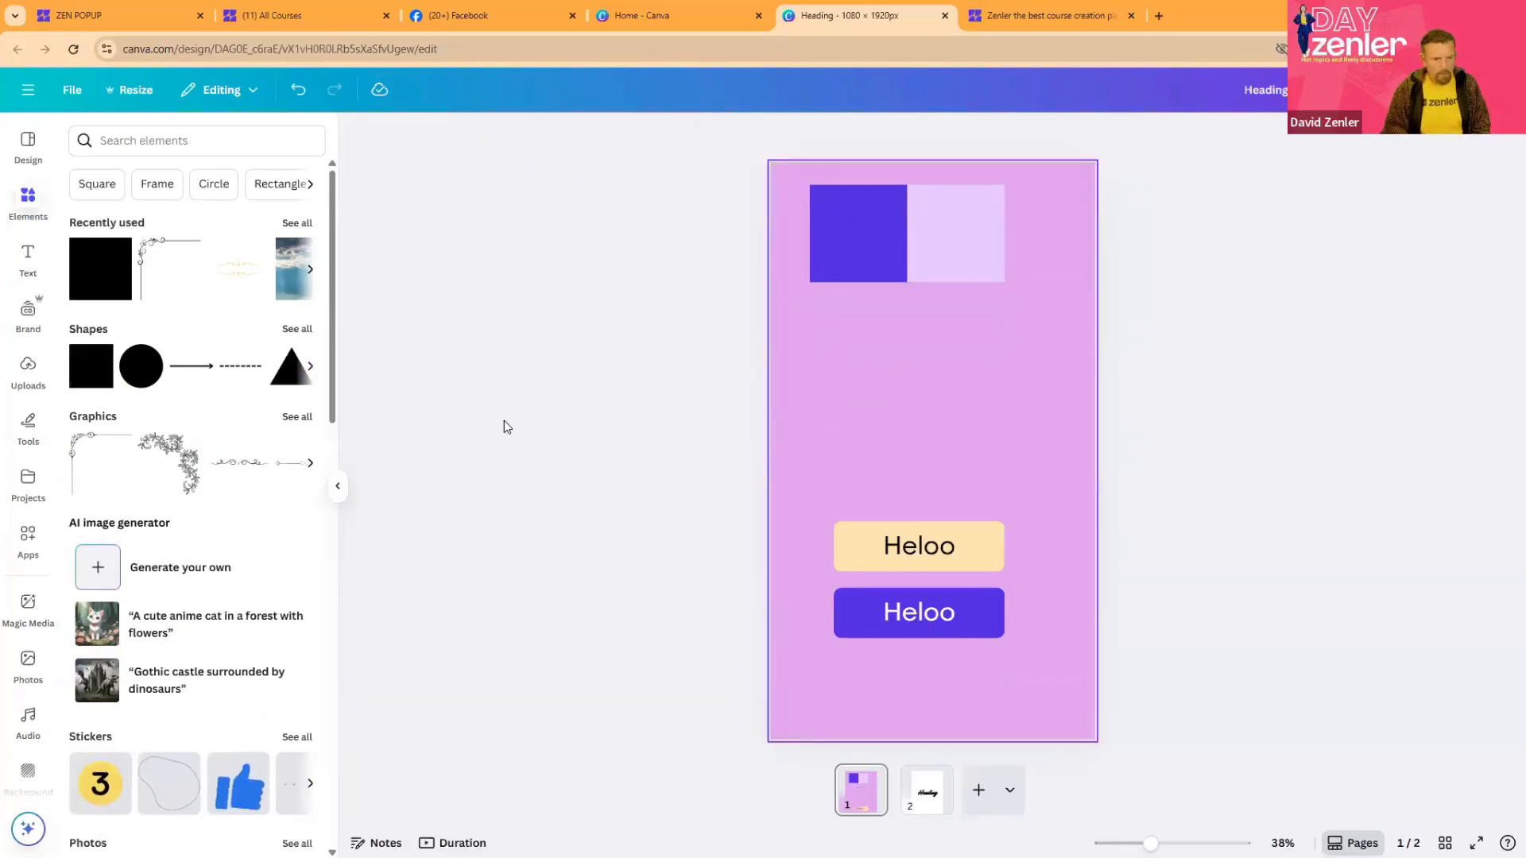
# - Add a "Heading" text below the colour swatches in Open Sans Bold and enlarge it to size 108
pyautogui.click(28, 258)
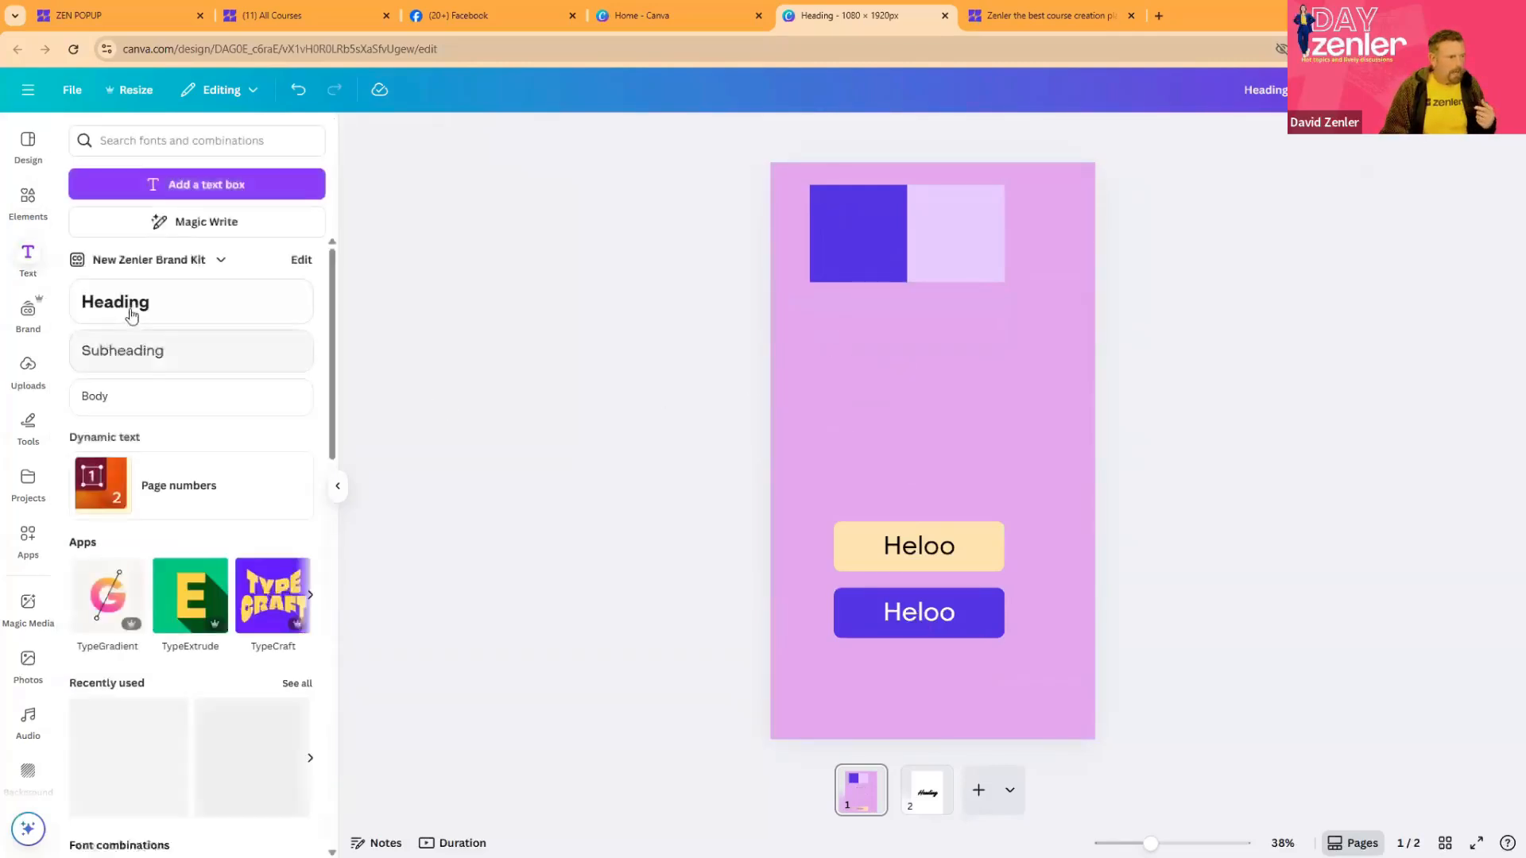
pyautogui.moveTo(130, 310); pyautogui.dragTo(892, 345)
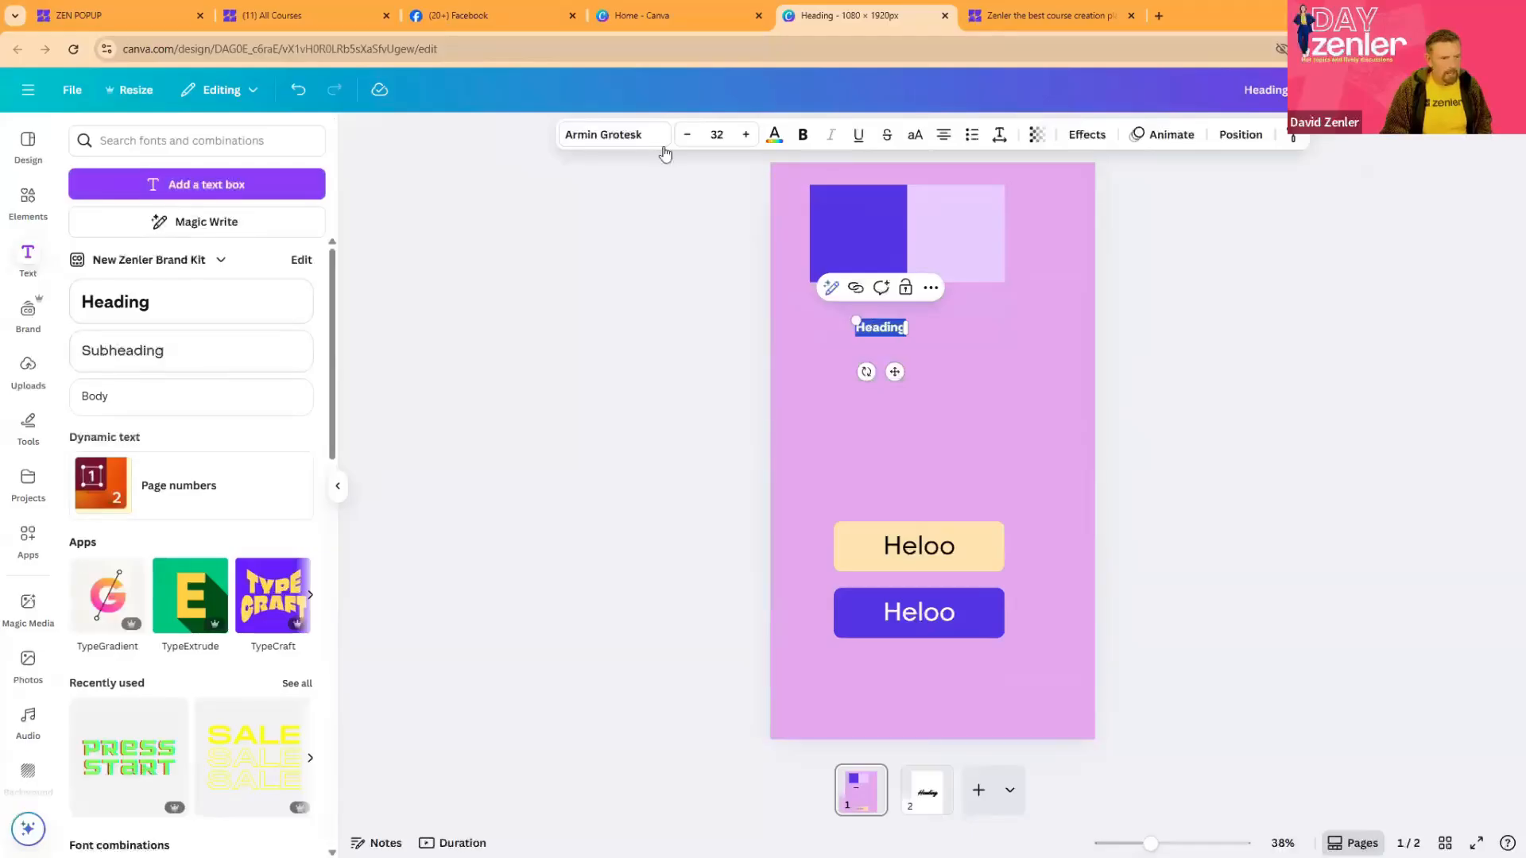
pyautogui.click(658, 146)
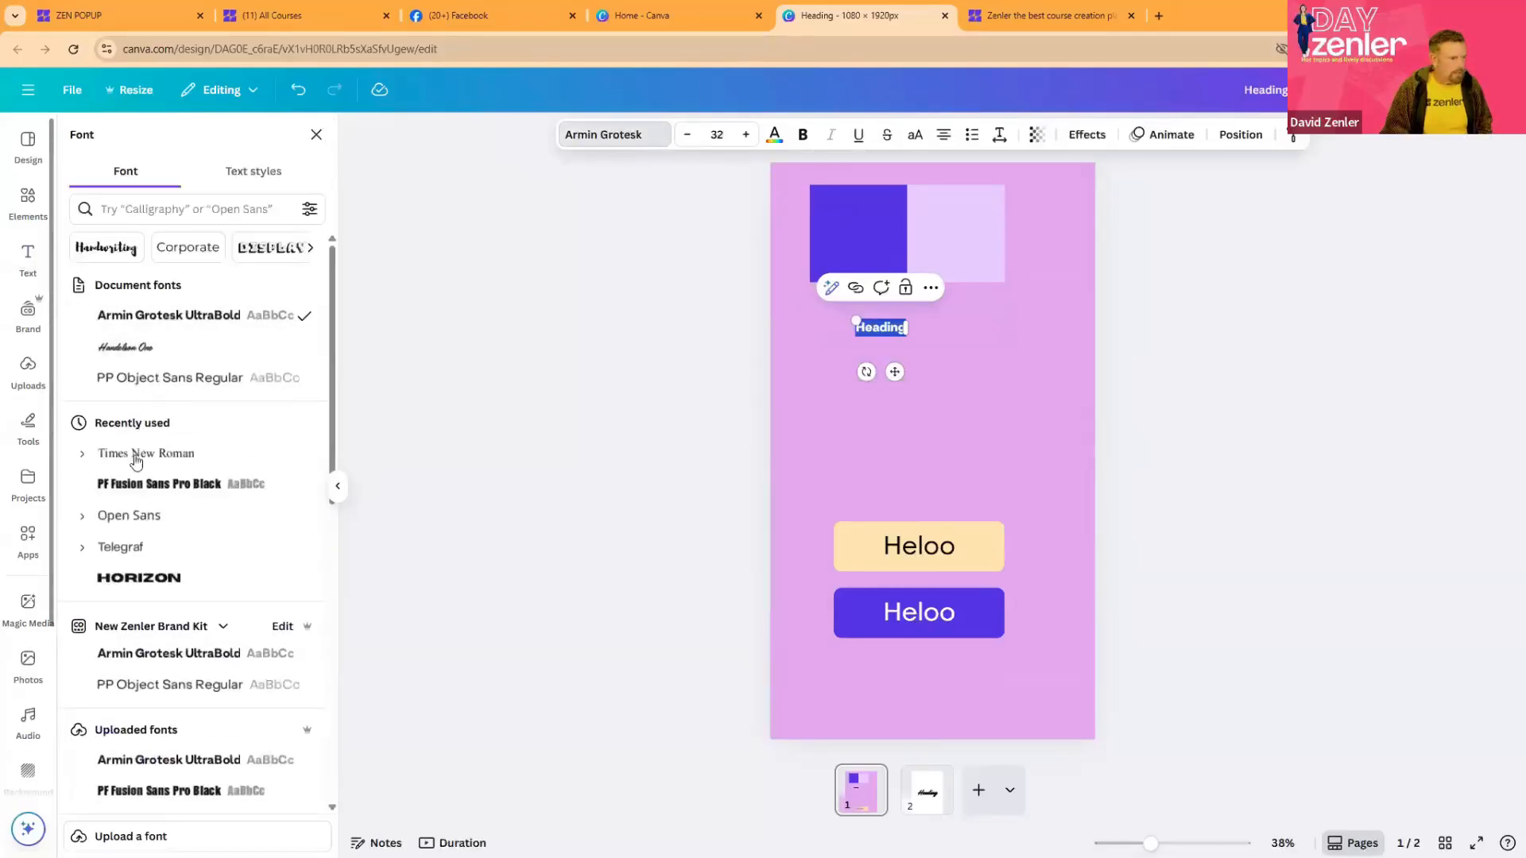
pyautogui.click(111, 521)
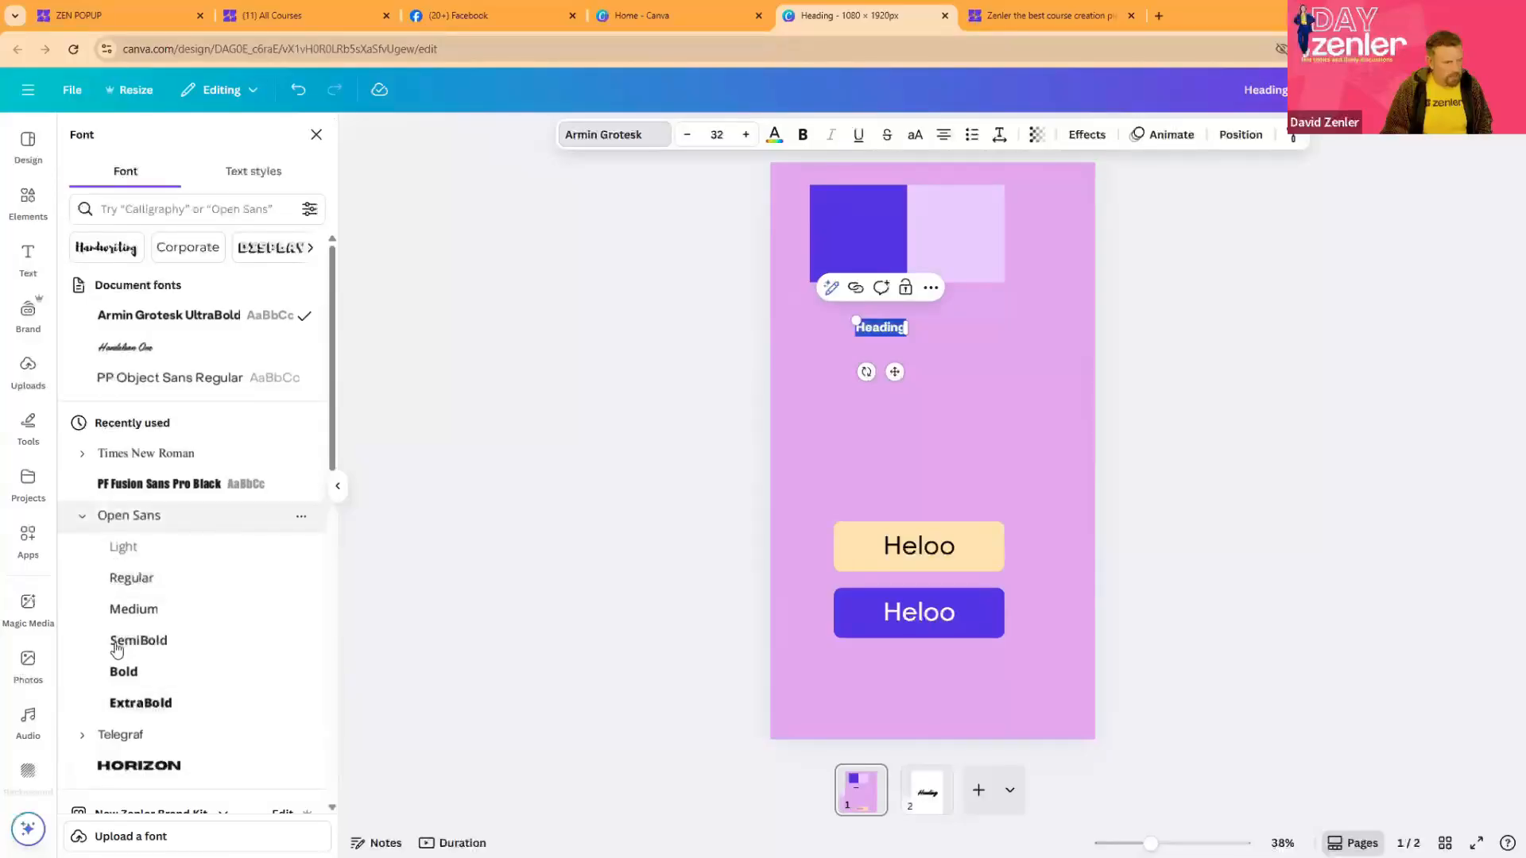
pyautogui.click(122, 673)
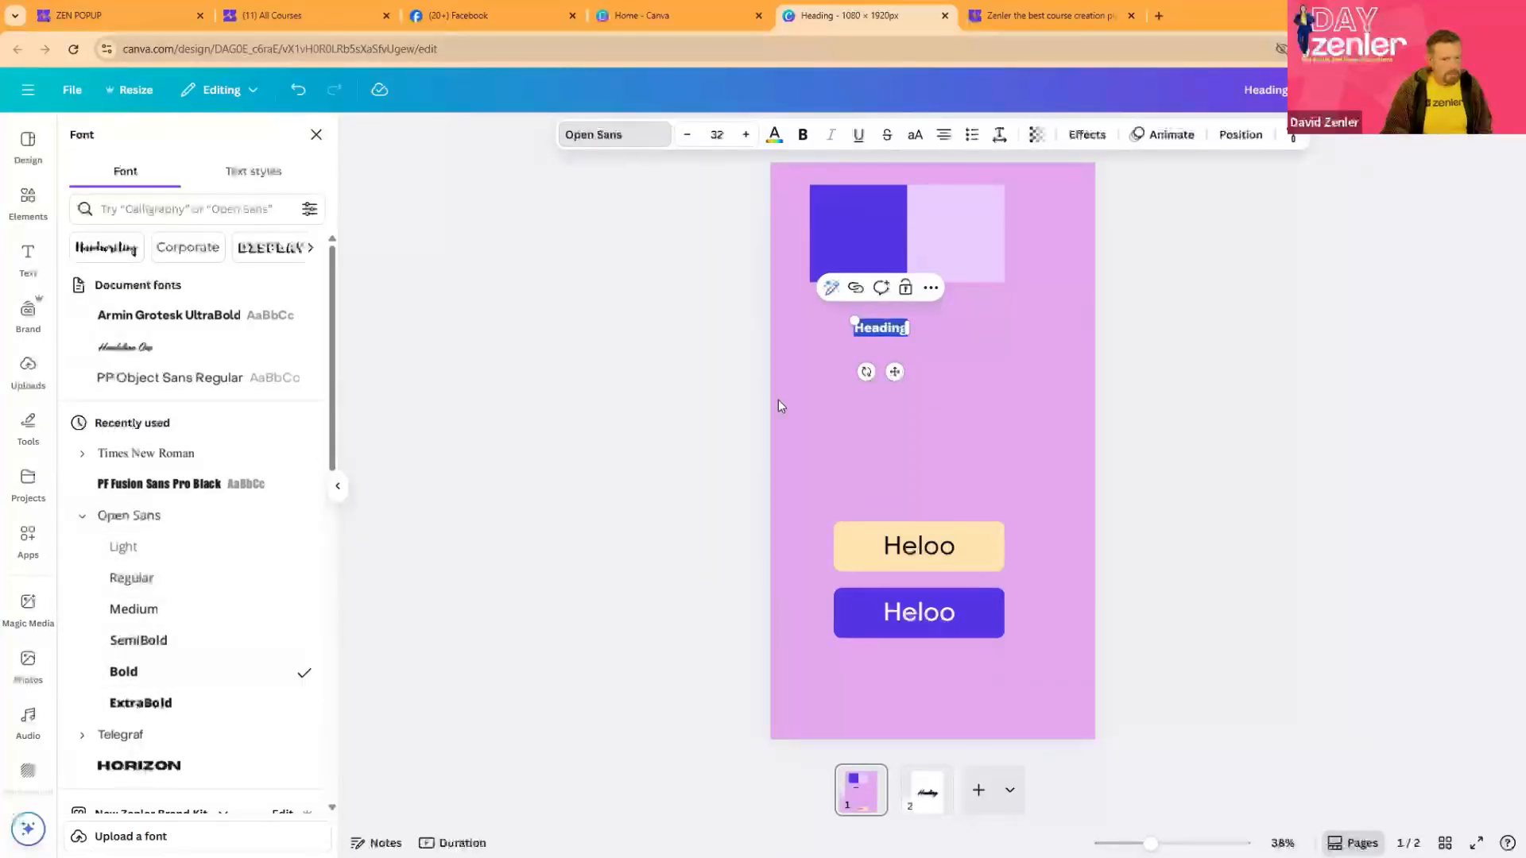
pyautogui.moveTo(995, 379); pyautogui.dragTo(975, 410)
pyautogui.click(1172, 353)
# - Duplicate the bold heading directly below, switch the copy to Open Sans Regular and scale it down to size 70.1
pyautogui.click(979, 355)
pyautogui.click(598, 135)
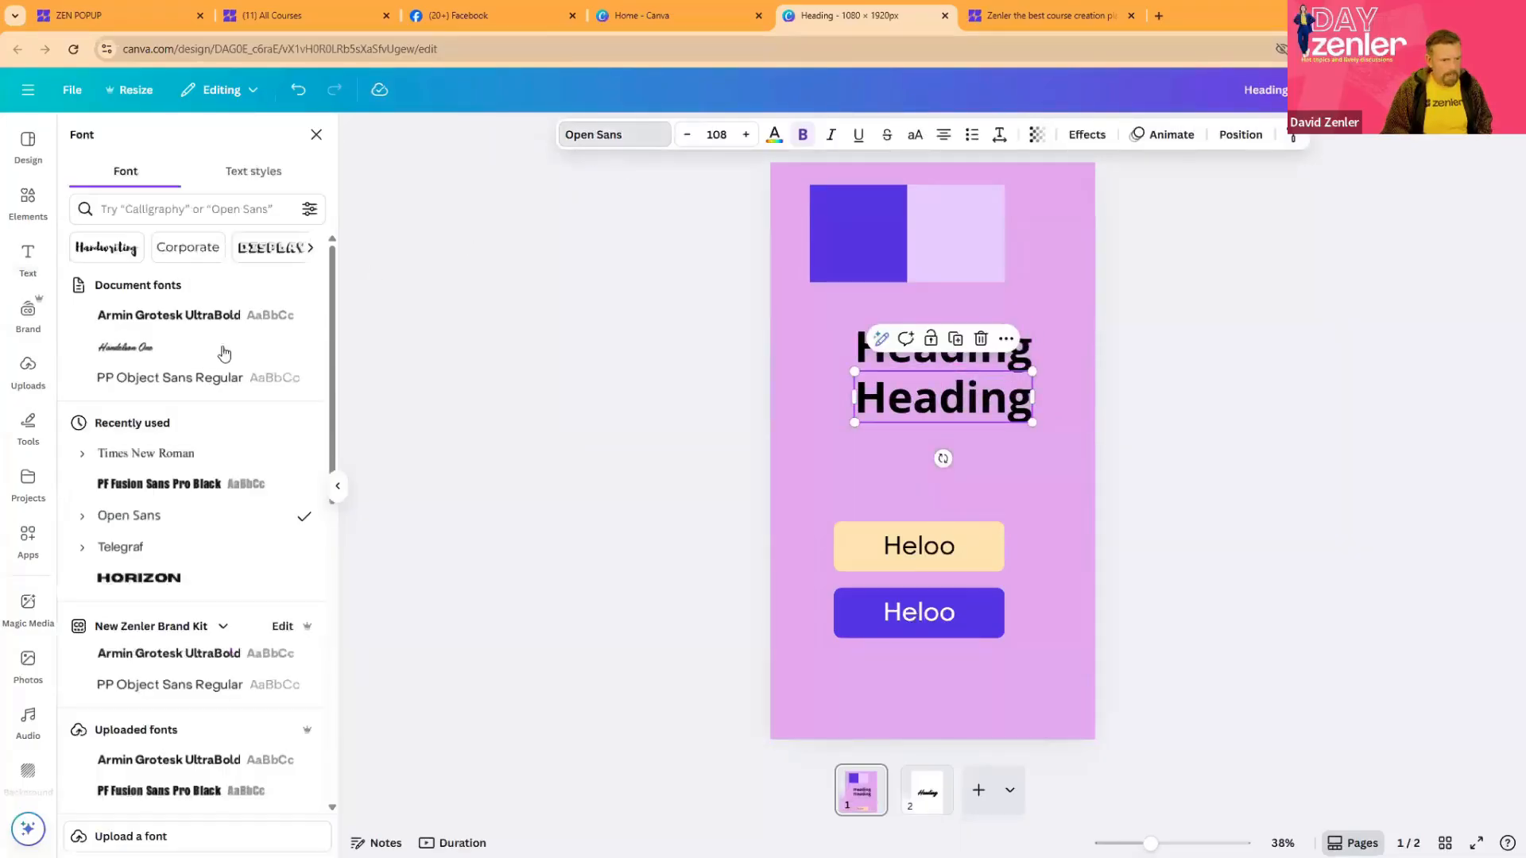
pyautogui.click(84, 350)
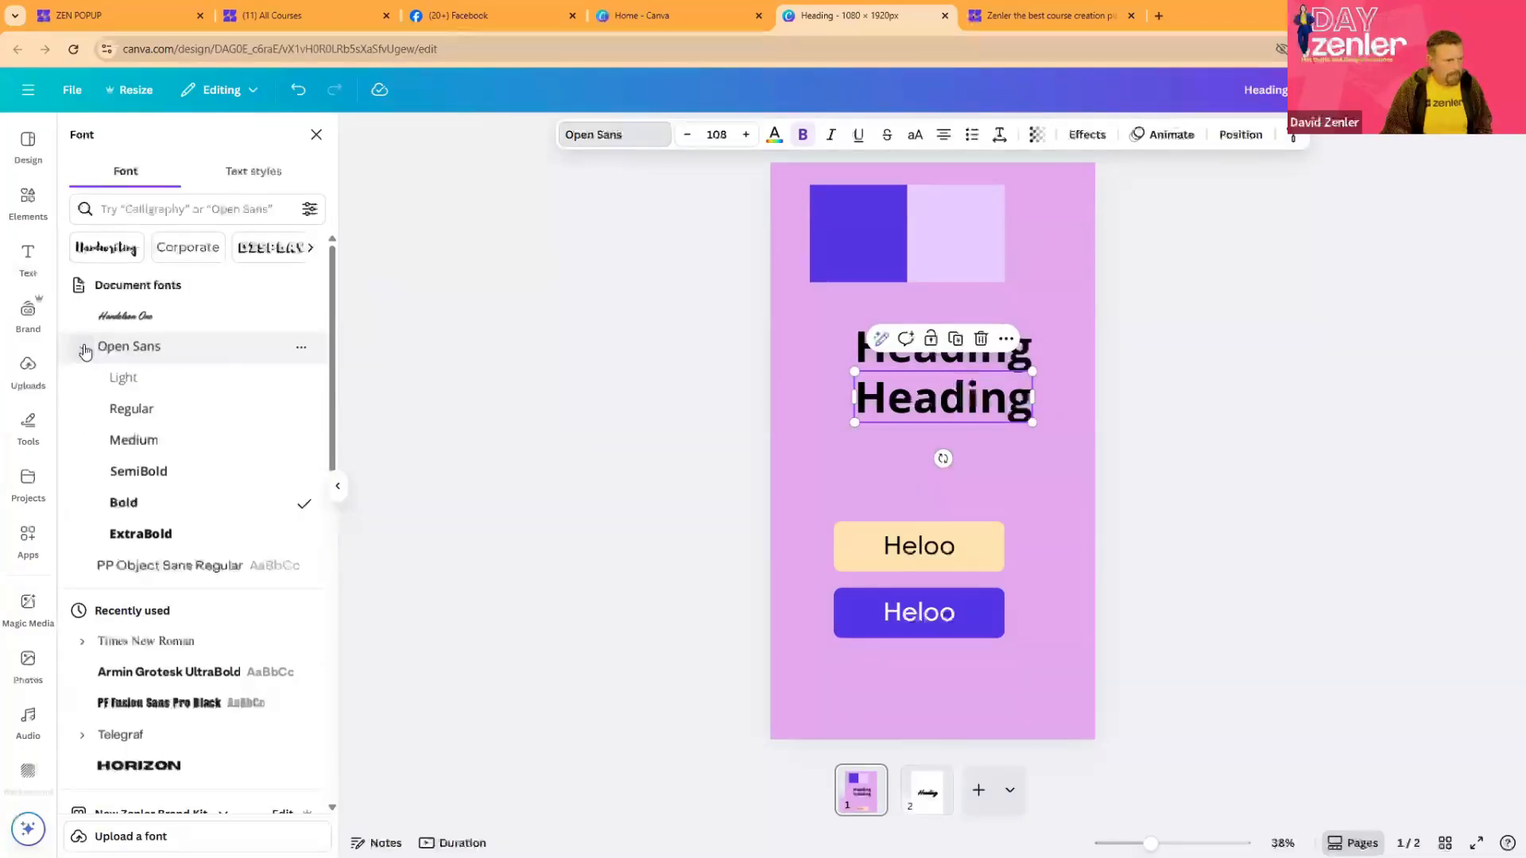
pyautogui.click(128, 409)
pyautogui.moveTo(1030, 423); pyautogui.dragTo(963, 398)
pyautogui.click(1229, 407)
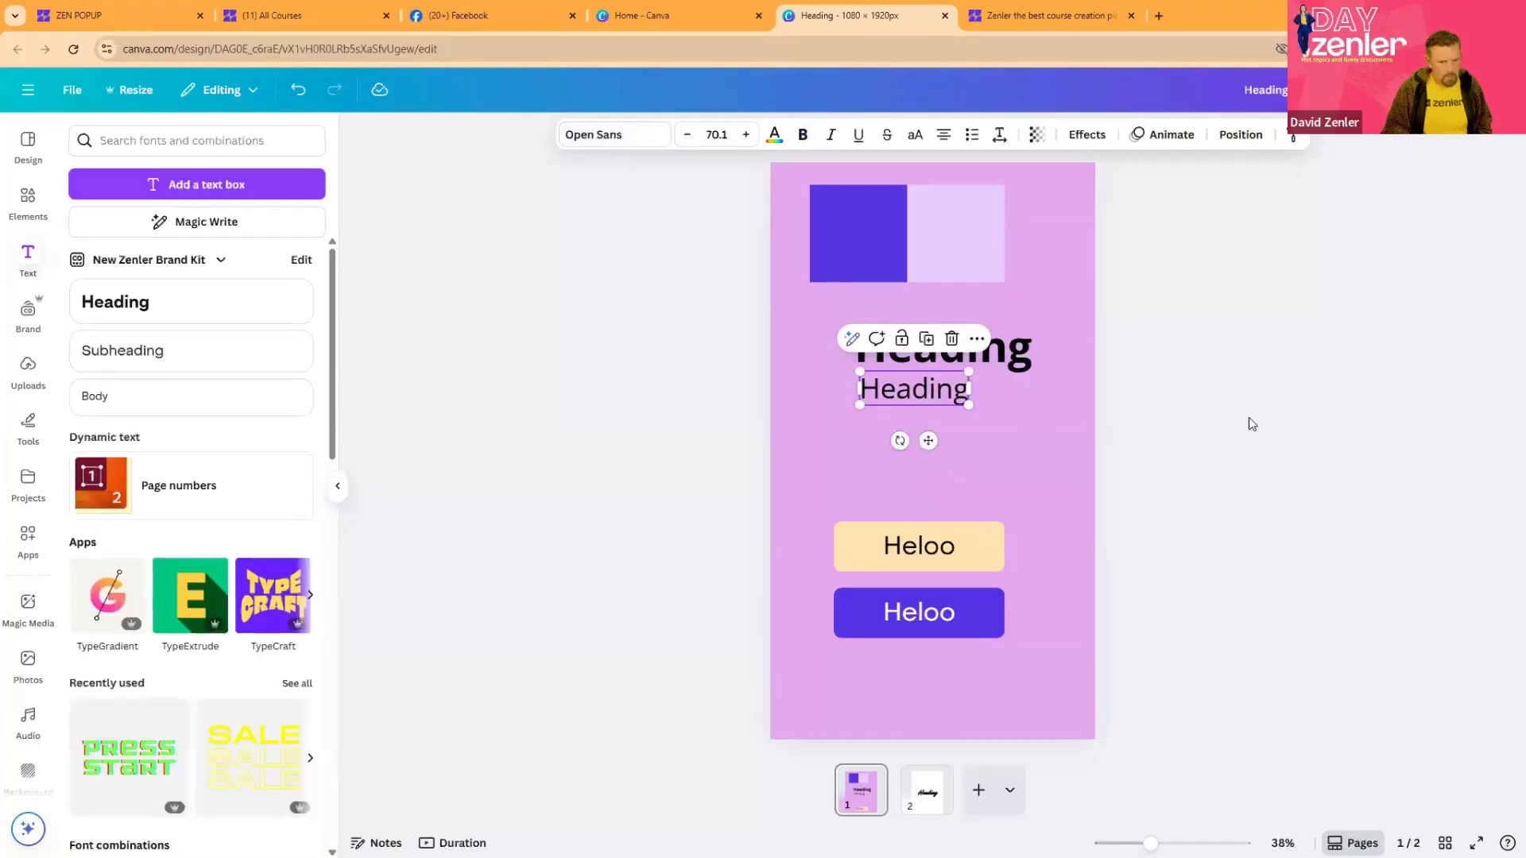
# - Duplicate the smaller heading below itself, reduce the copy to font size 42.1 and shift it slightly left
pyautogui.click(903, 389)
pyautogui.hotkey('ctrl', 'd')
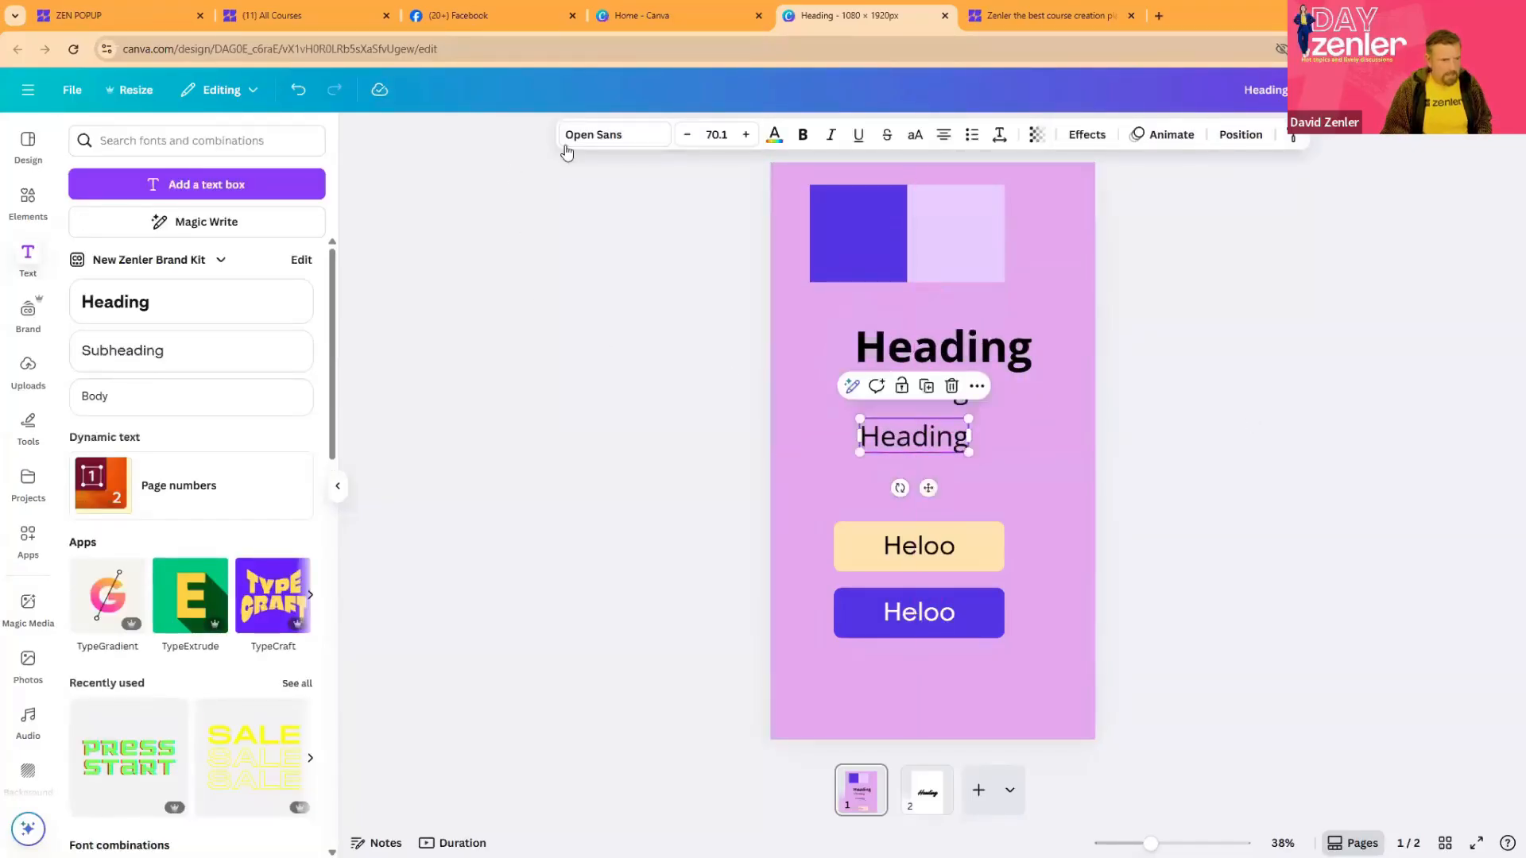
pyautogui.click(592, 139)
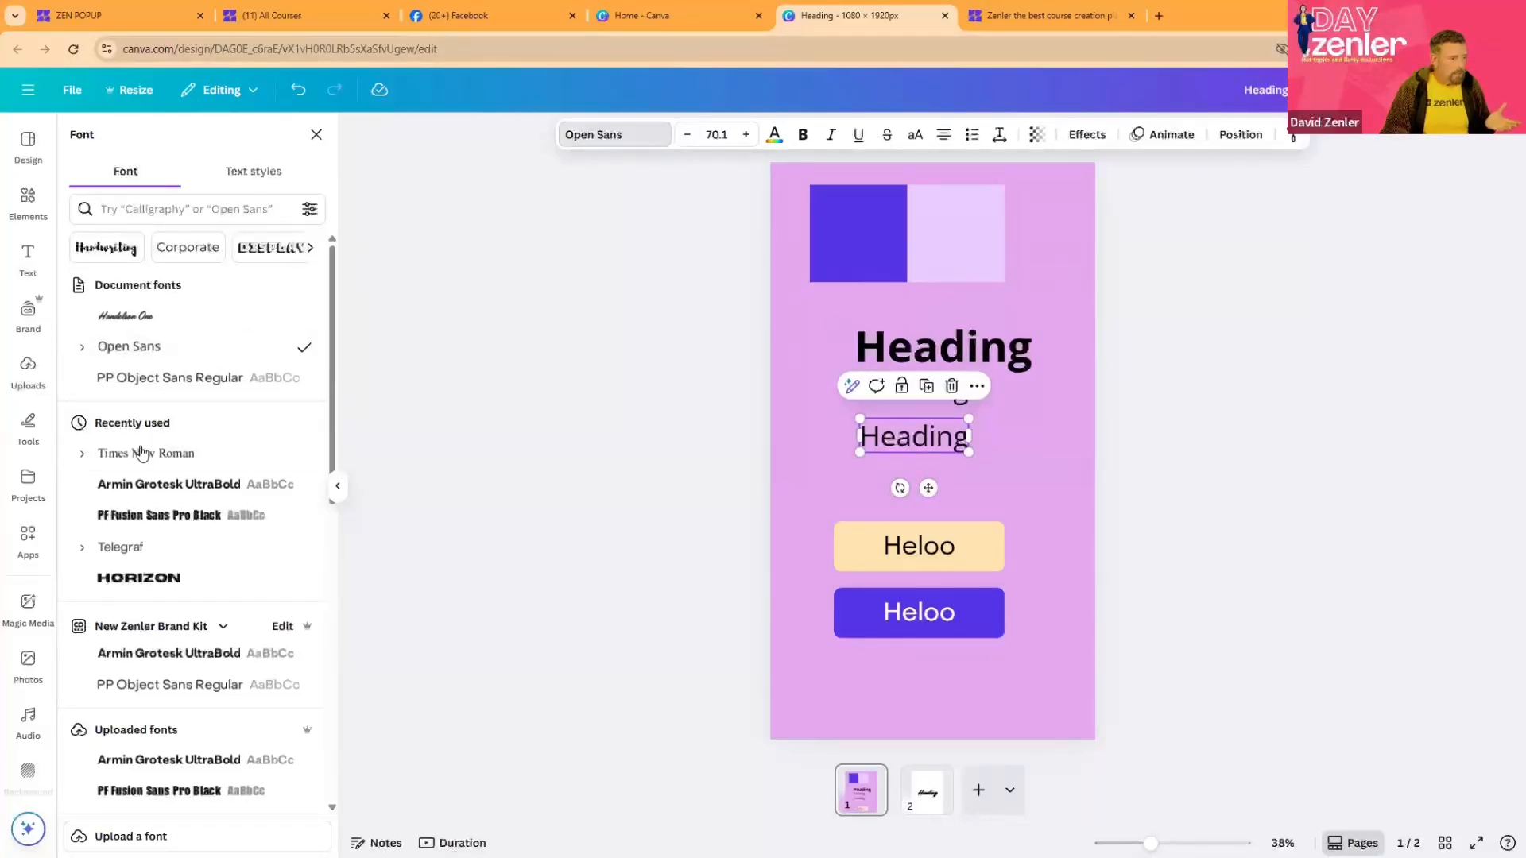
pyautogui.click(688, 136)
pyautogui.click(689, 137)
pyautogui.click(689, 137)
pyautogui.click(689, 136)
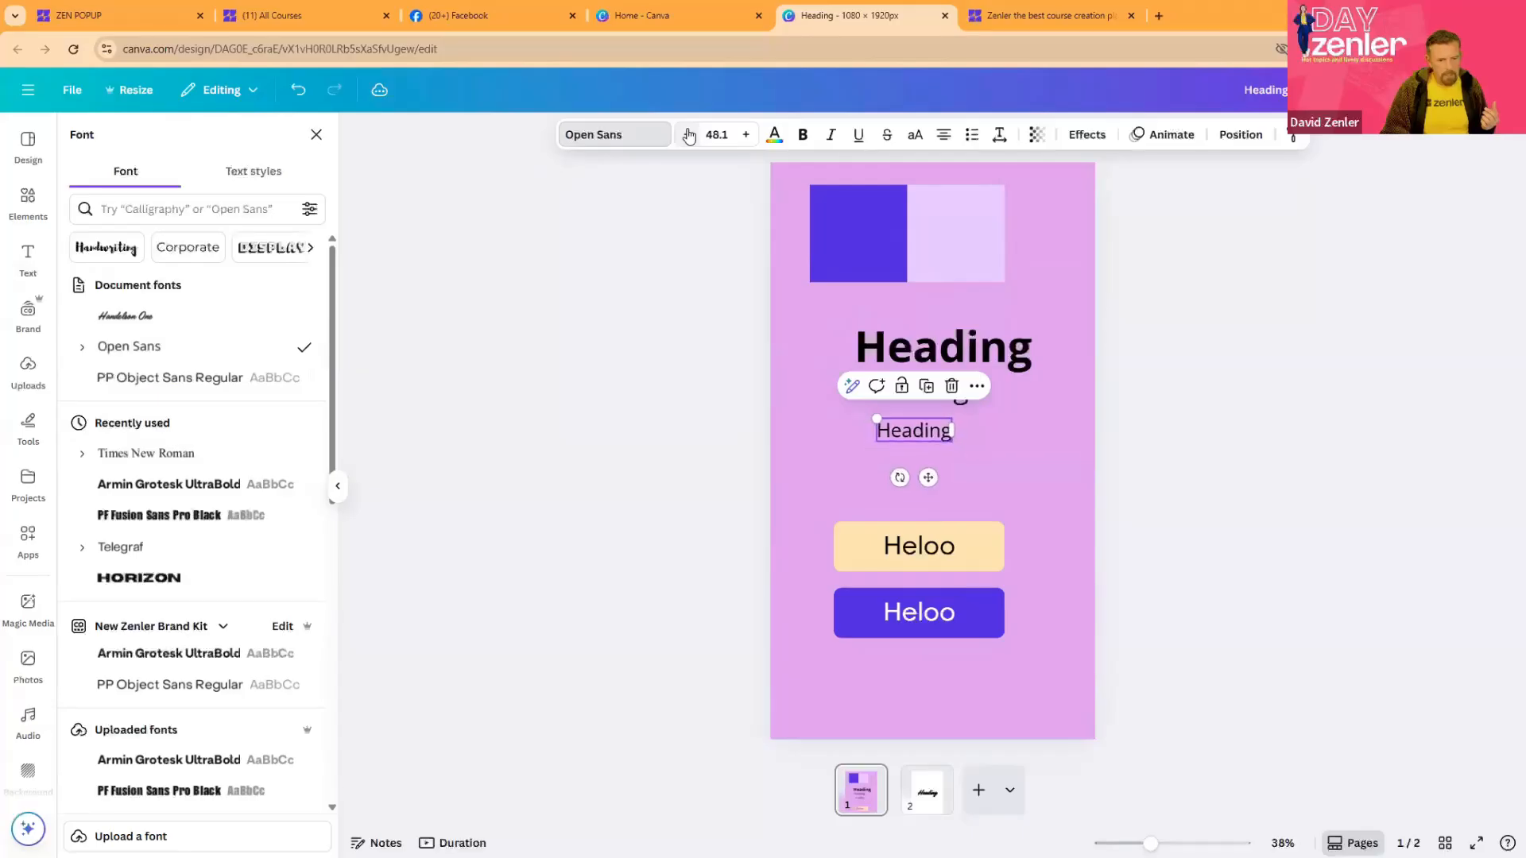
pyautogui.click(689, 136)
pyautogui.click(689, 136)
pyautogui.click(690, 136)
pyautogui.click(692, 136)
pyautogui.click(694, 137)
pyautogui.click(1192, 452)
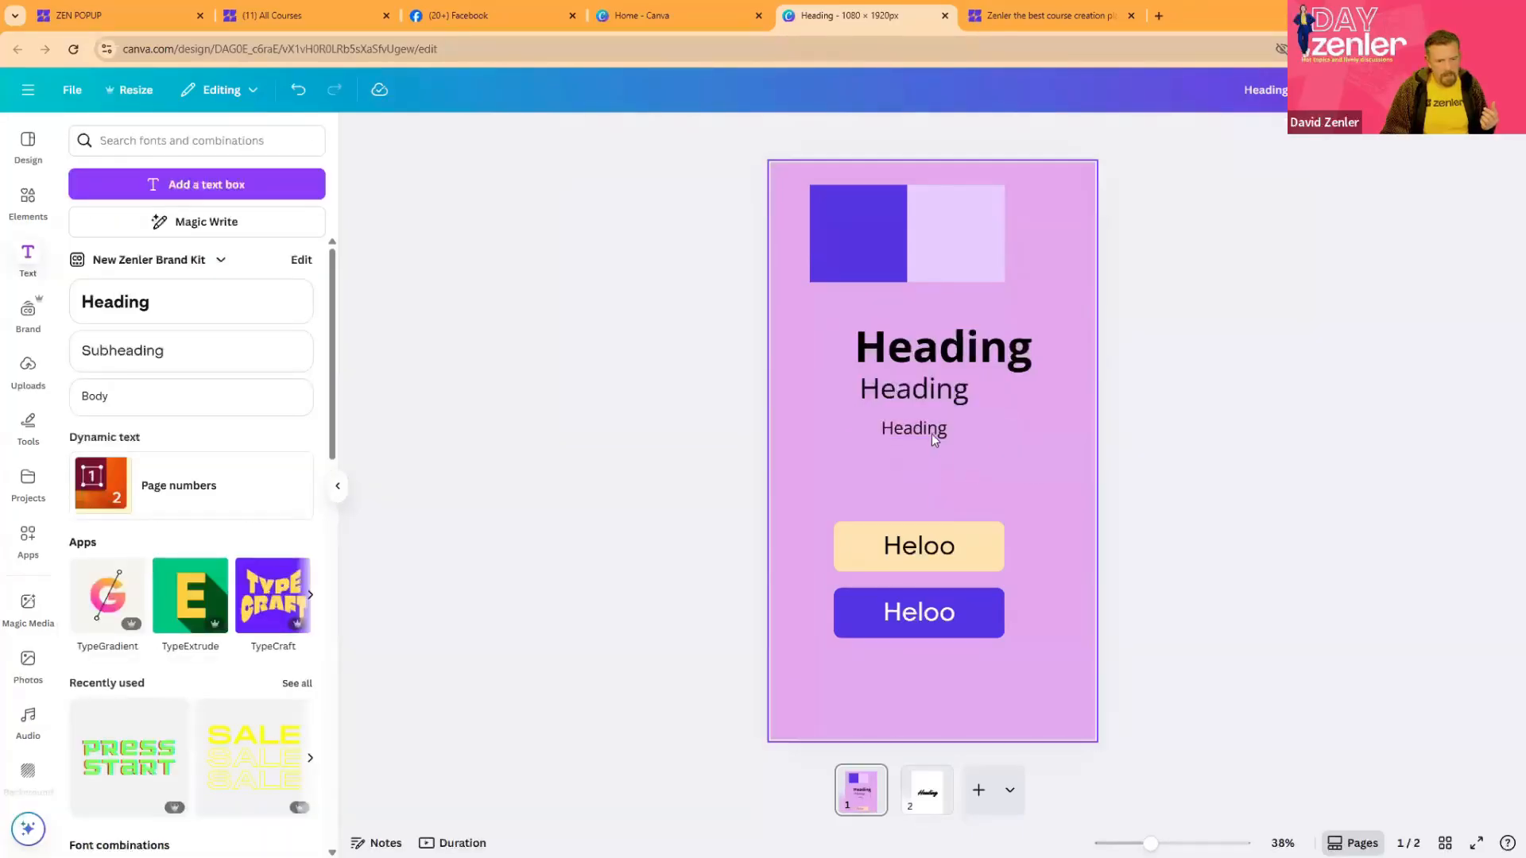
pyautogui.moveTo(933, 433); pyautogui.dragTo(903, 427)
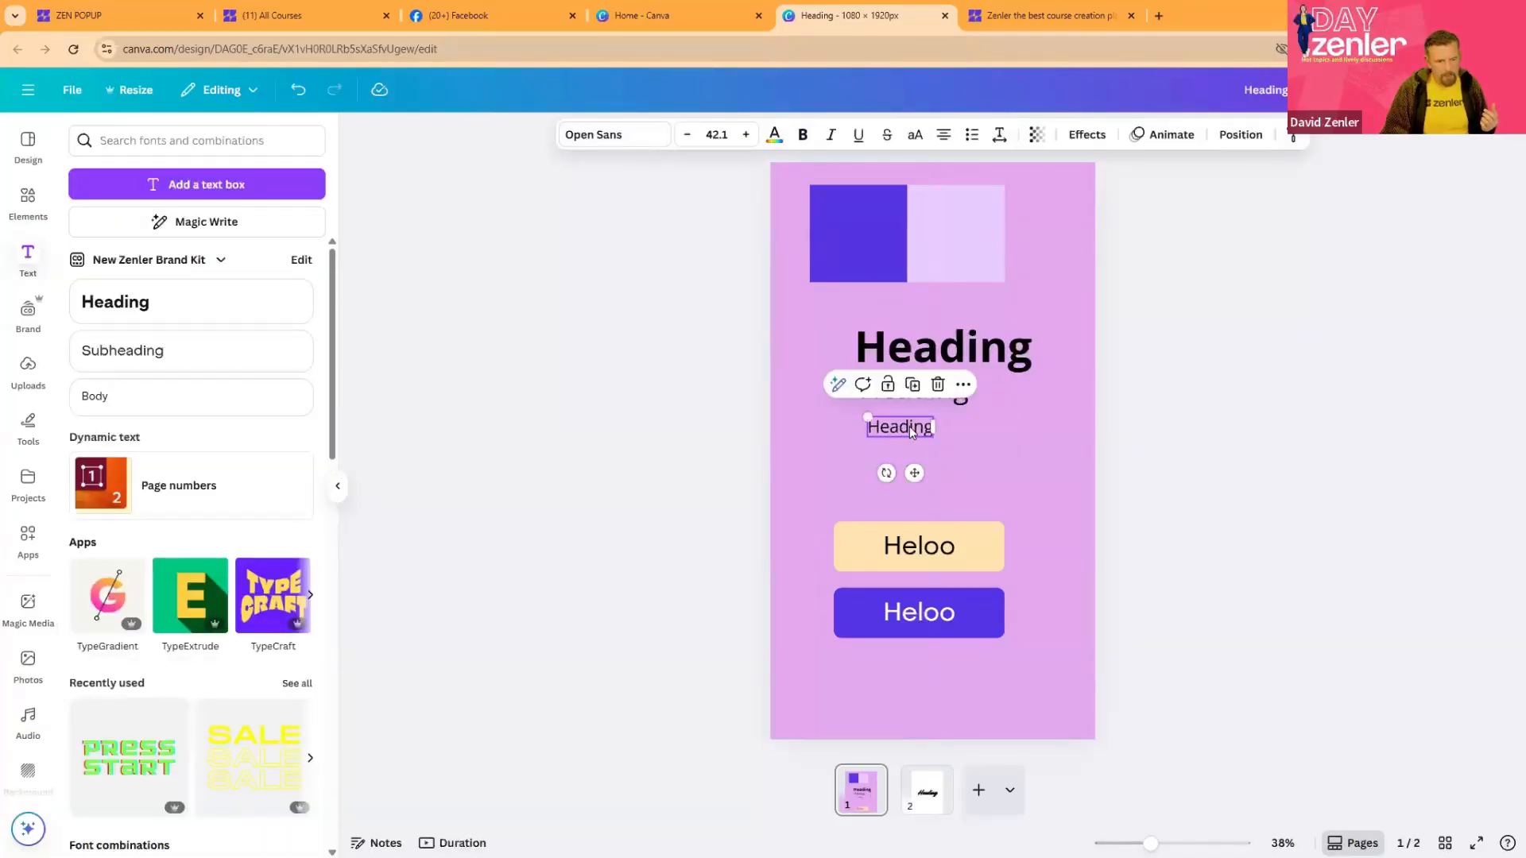
# - Replace the lowest heading's text with "Body Text," repeated eight times
pyautogui.doubleClick(913, 426)
pyautogui.write('Body Text,')
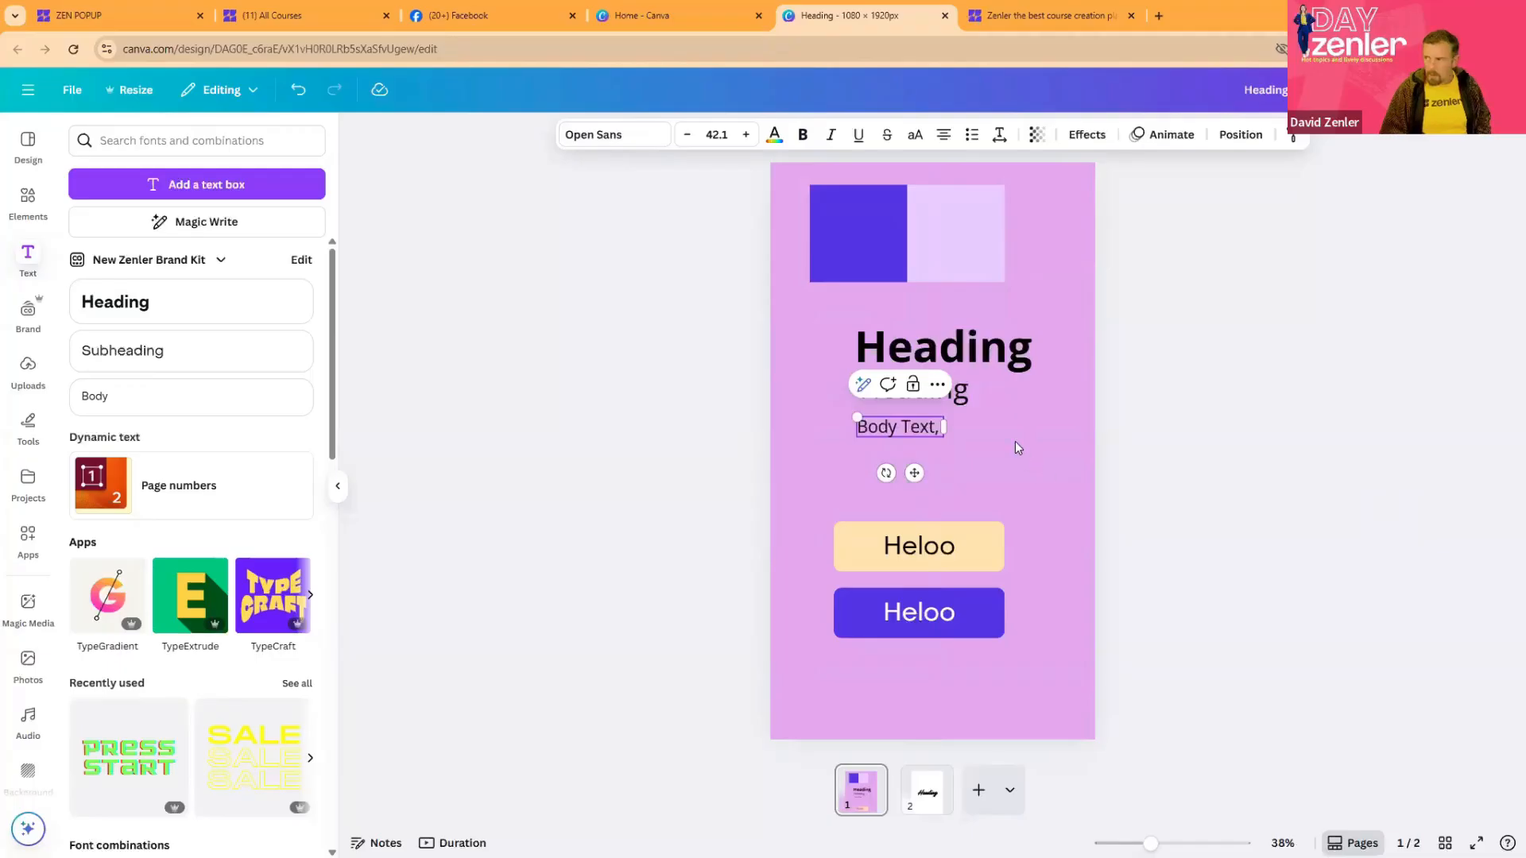
pyautogui.tripleClick(892, 421)
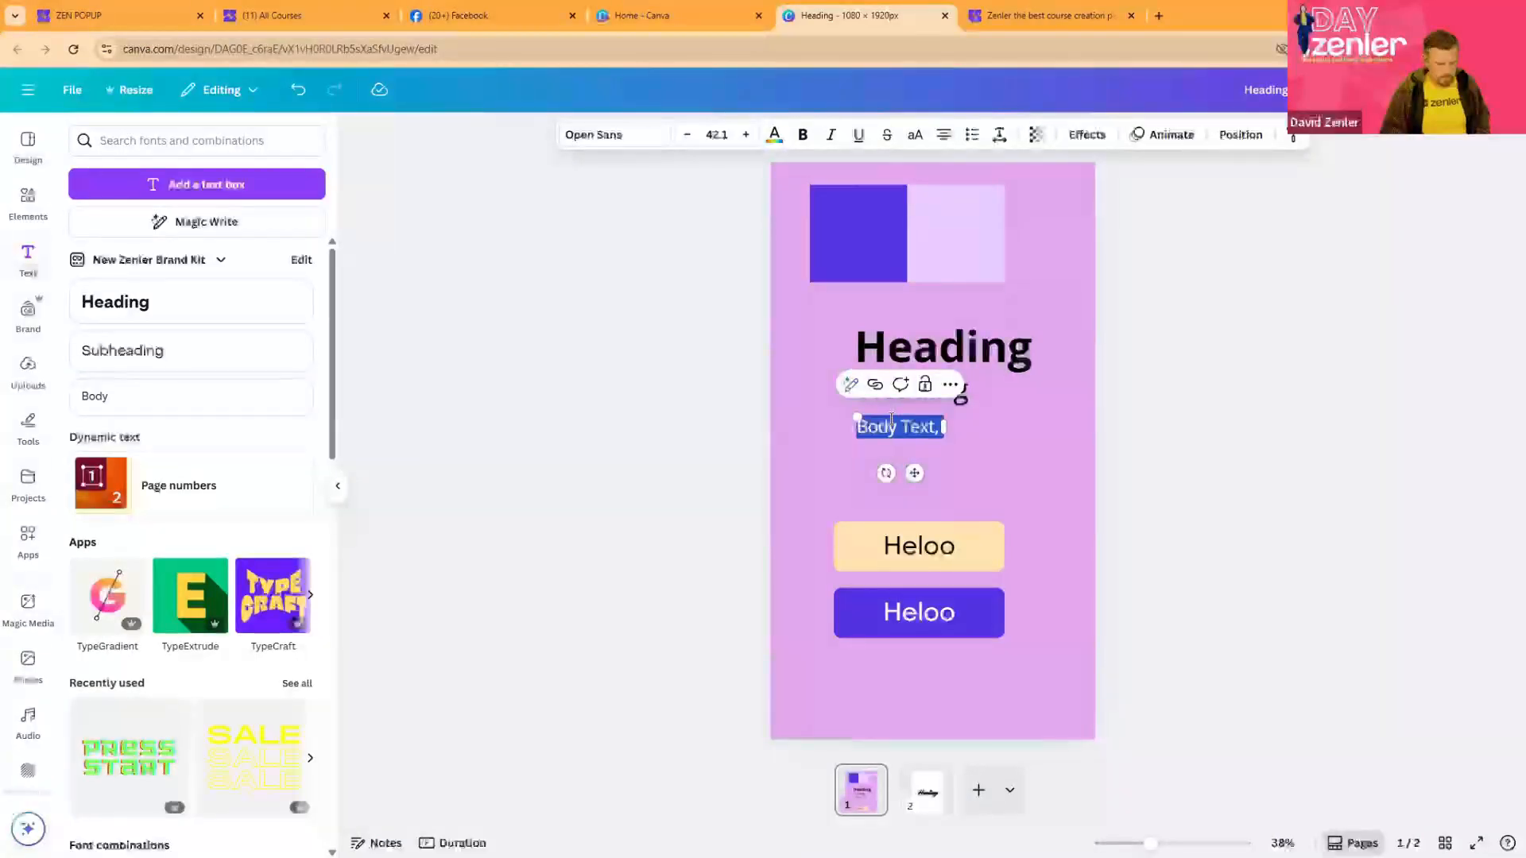
pyautogui.hotkey('ctrl', 'c')
pyautogui.hotkey('ctrl', 'v')
pyautogui.hotkey('ctrl', 'v')
pyautogui.hotkey('ctrl', 'v')
pyautogui.hotkey('ctrl', 'v')
pyautogui.hotkey('ctrl', 'v')
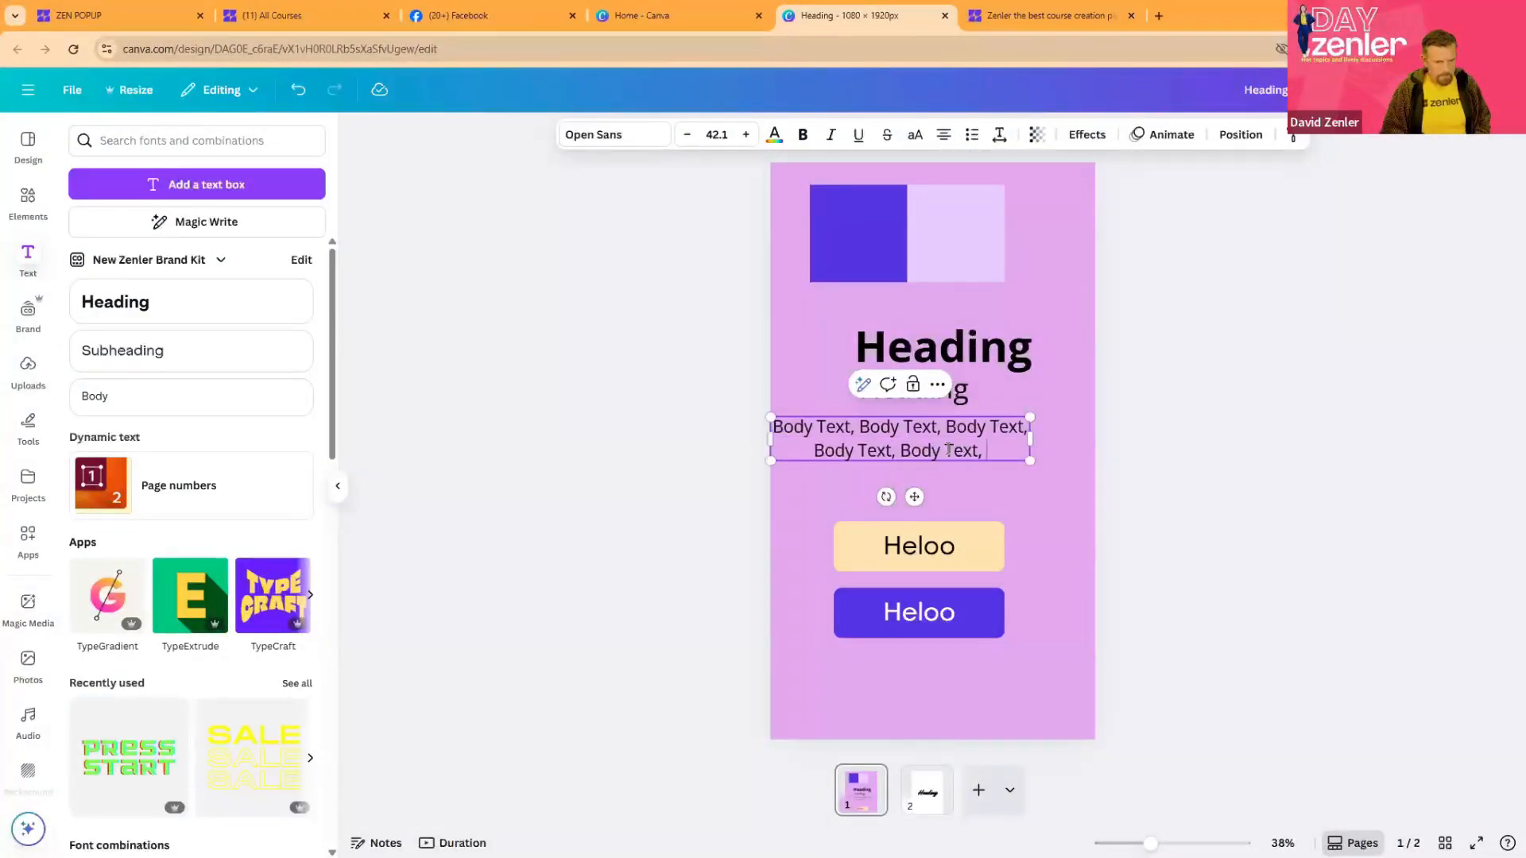
pyautogui.hotkey('ctrl', 'v')
pyautogui.hotkey('ctrl', 'v')
pyautogui.hotkey('ctrl', 'v')
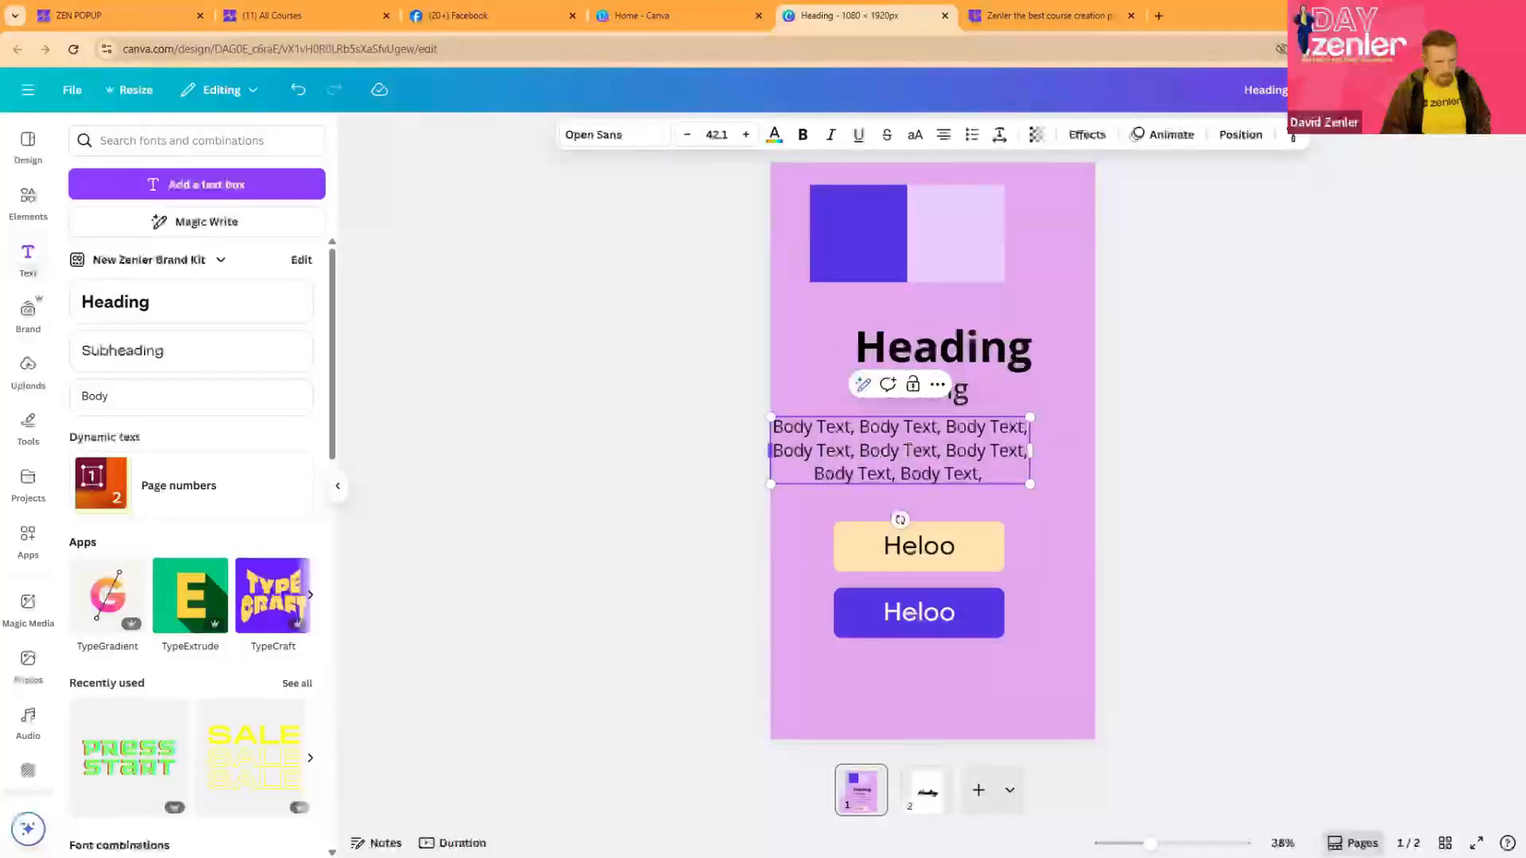
# - Narrow the body text box from its left edge, reduce its font size to 30.1 and left-align the text
pyautogui.moveTo(765, 445); pyautogui.dragTo(841, 445)
pyautogui.click(687, 135)
pyautogui.click(687, 135)
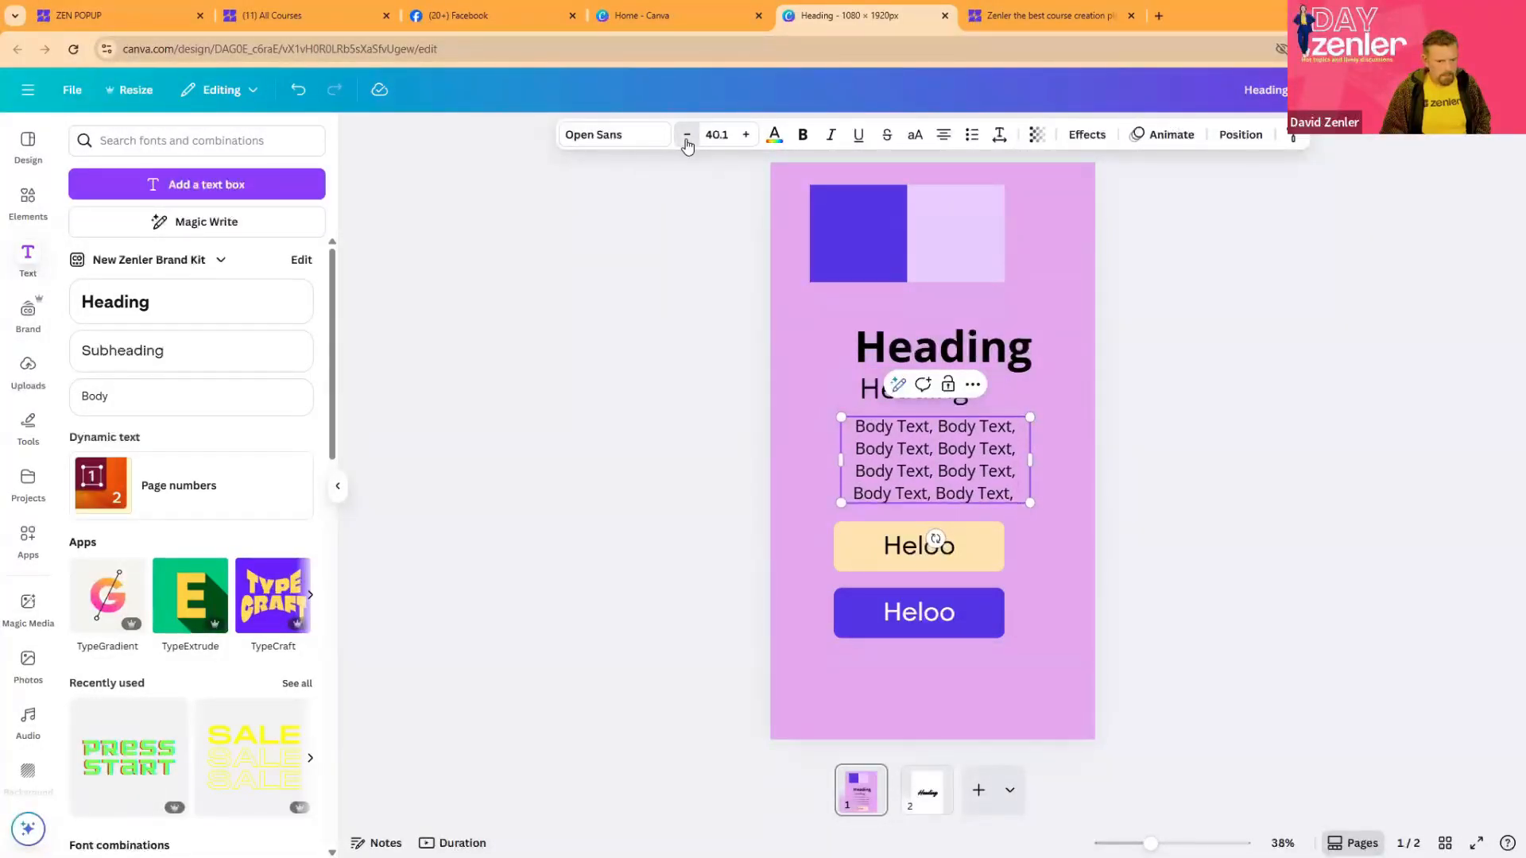
pyautogui.click(686, 135)
pyautogui.click(687, 135)
pyautogui.click(687, 136)
pyautogui.click(686, 135)
pyautogui.click(686, 135)
pyautogui.click(687, 136)
pyautogui.click(686, 135)
pyautogui.click(687, 135)
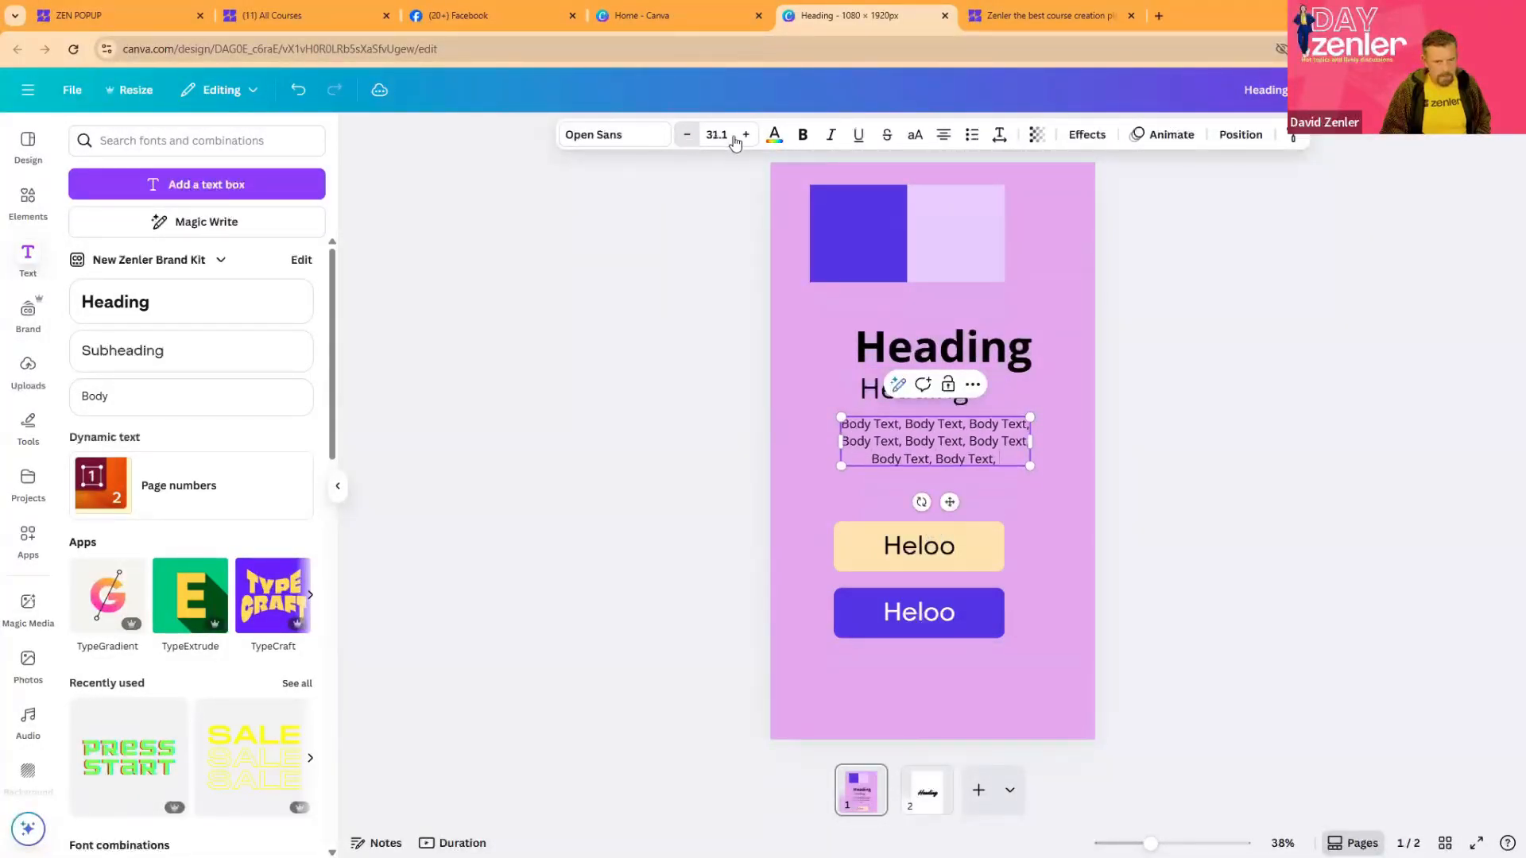
pyautogui.click(686, 135)
pyautogui.click(940, 135)
pyautogui.click(1250, 443)
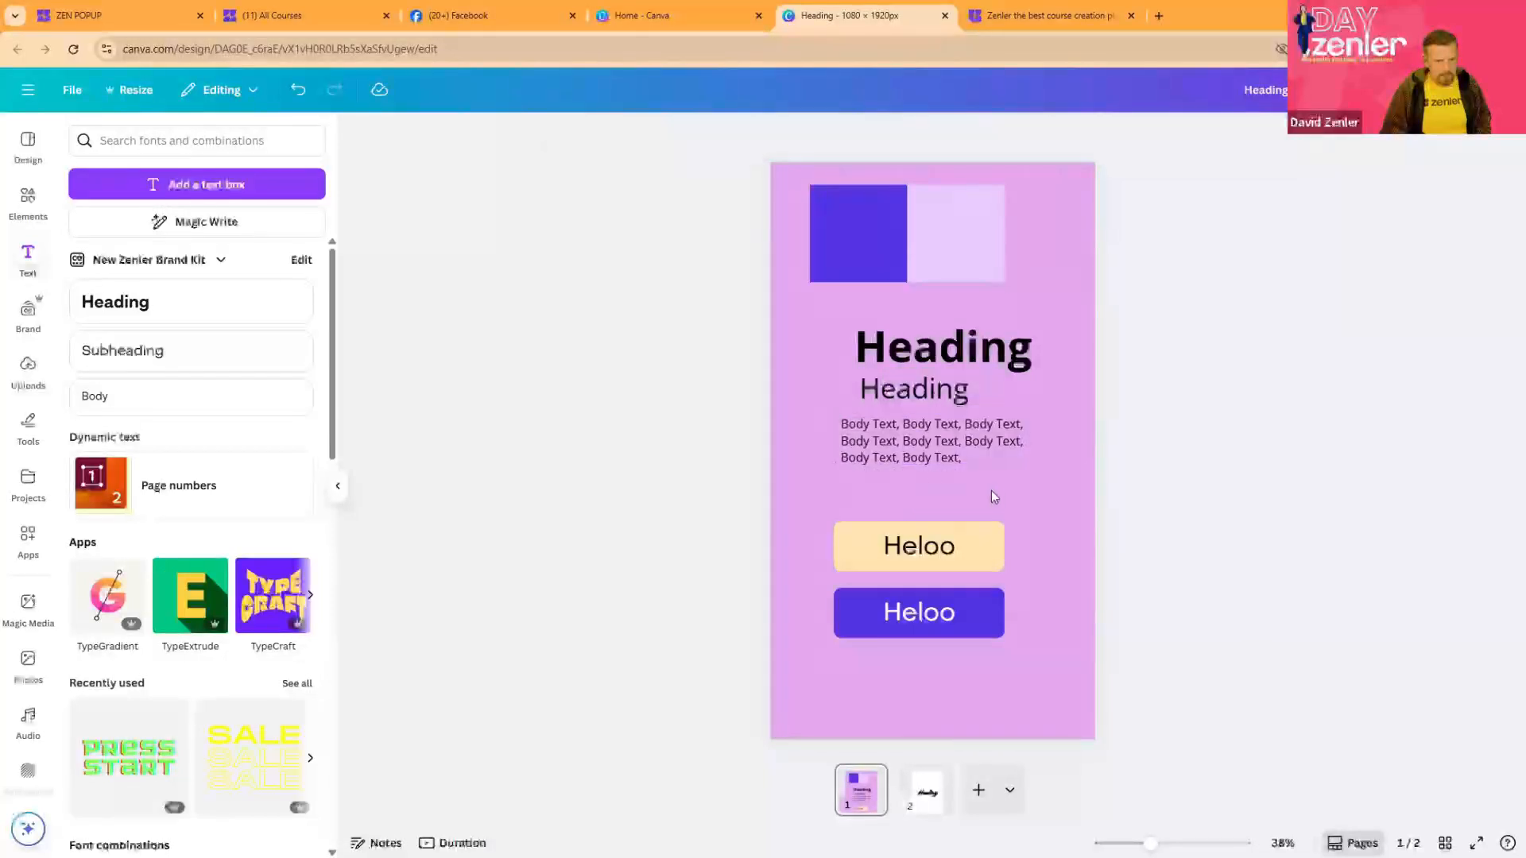
# - Move the body text block slightly right and down so its left edge lines up with the smaller heading
pyautogui.moveTo(935, 452); pyautogui.dragTo(948, 458)
pyautogui.moveTo(1081, 440); pyautogui.dragTo(1086, 440)
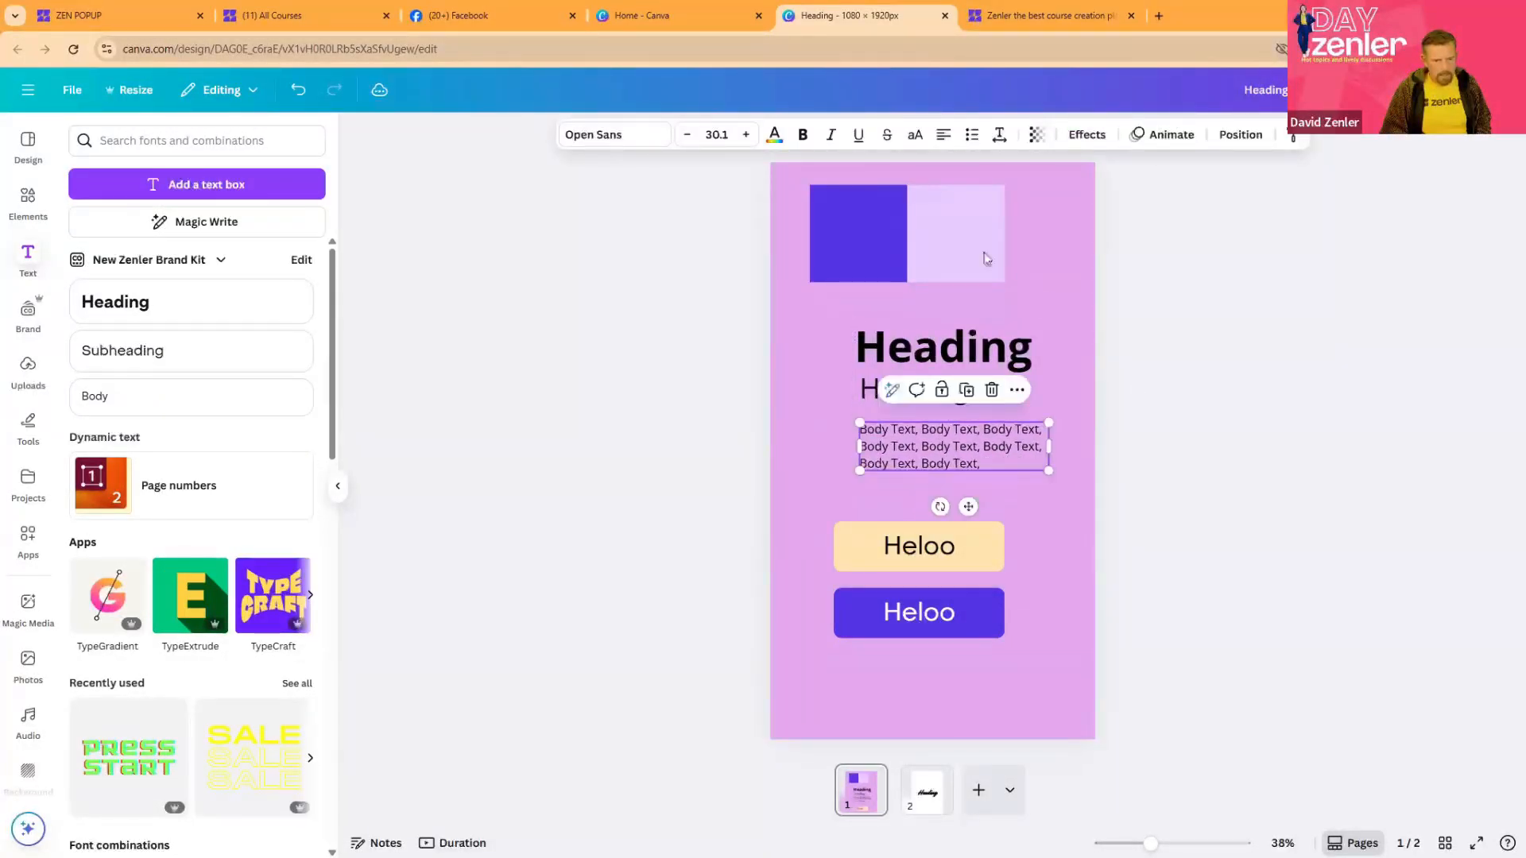
pyautogui.click(682, 548)
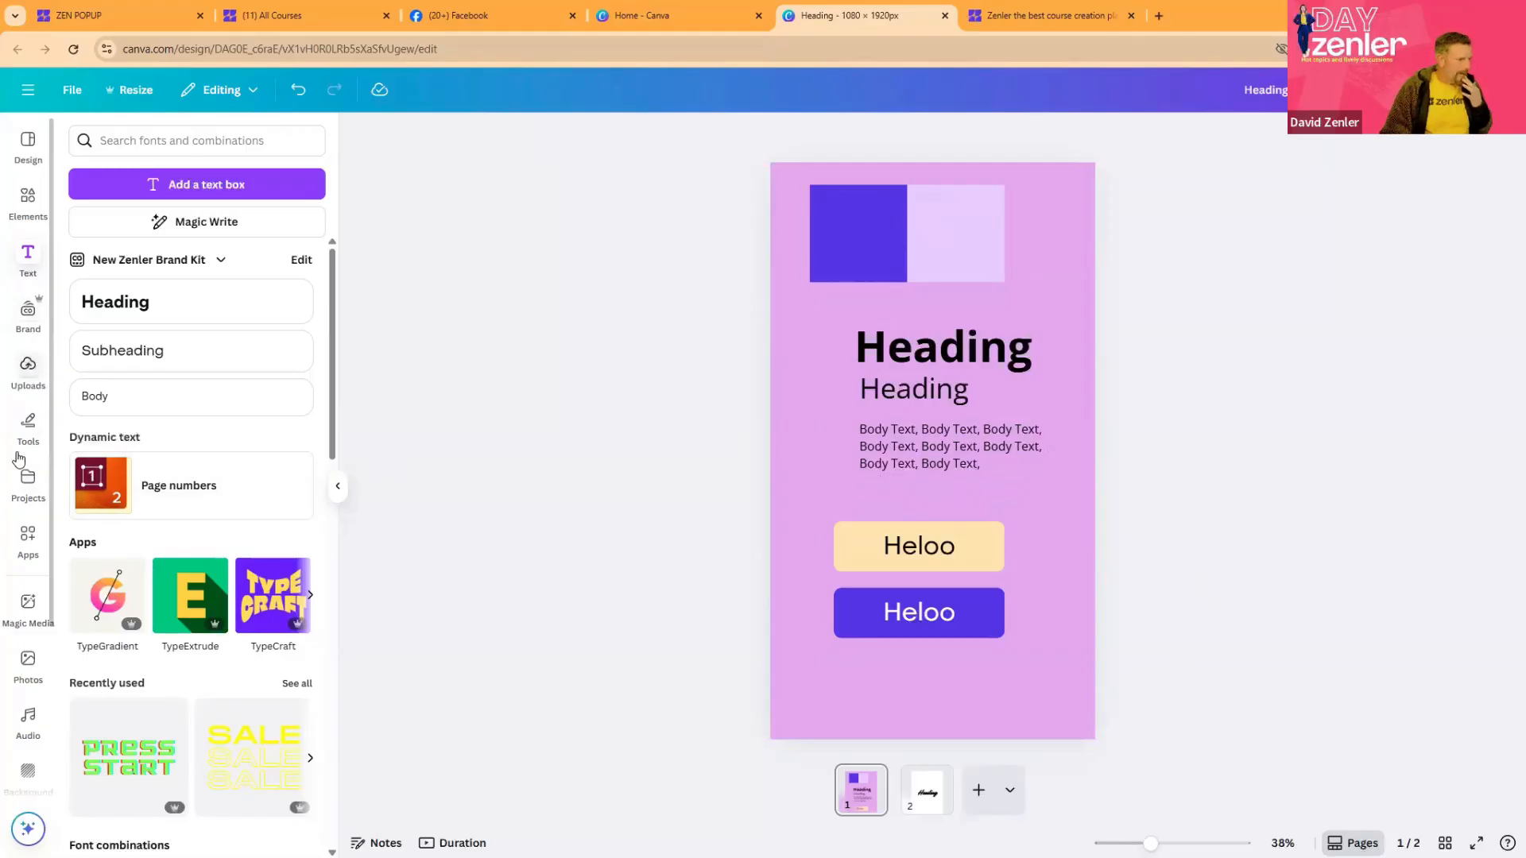
# - Add the recommended dark blue cloudy sky photo and position it behind the headings, just below the swatches
pyautogui.click(29, 665)
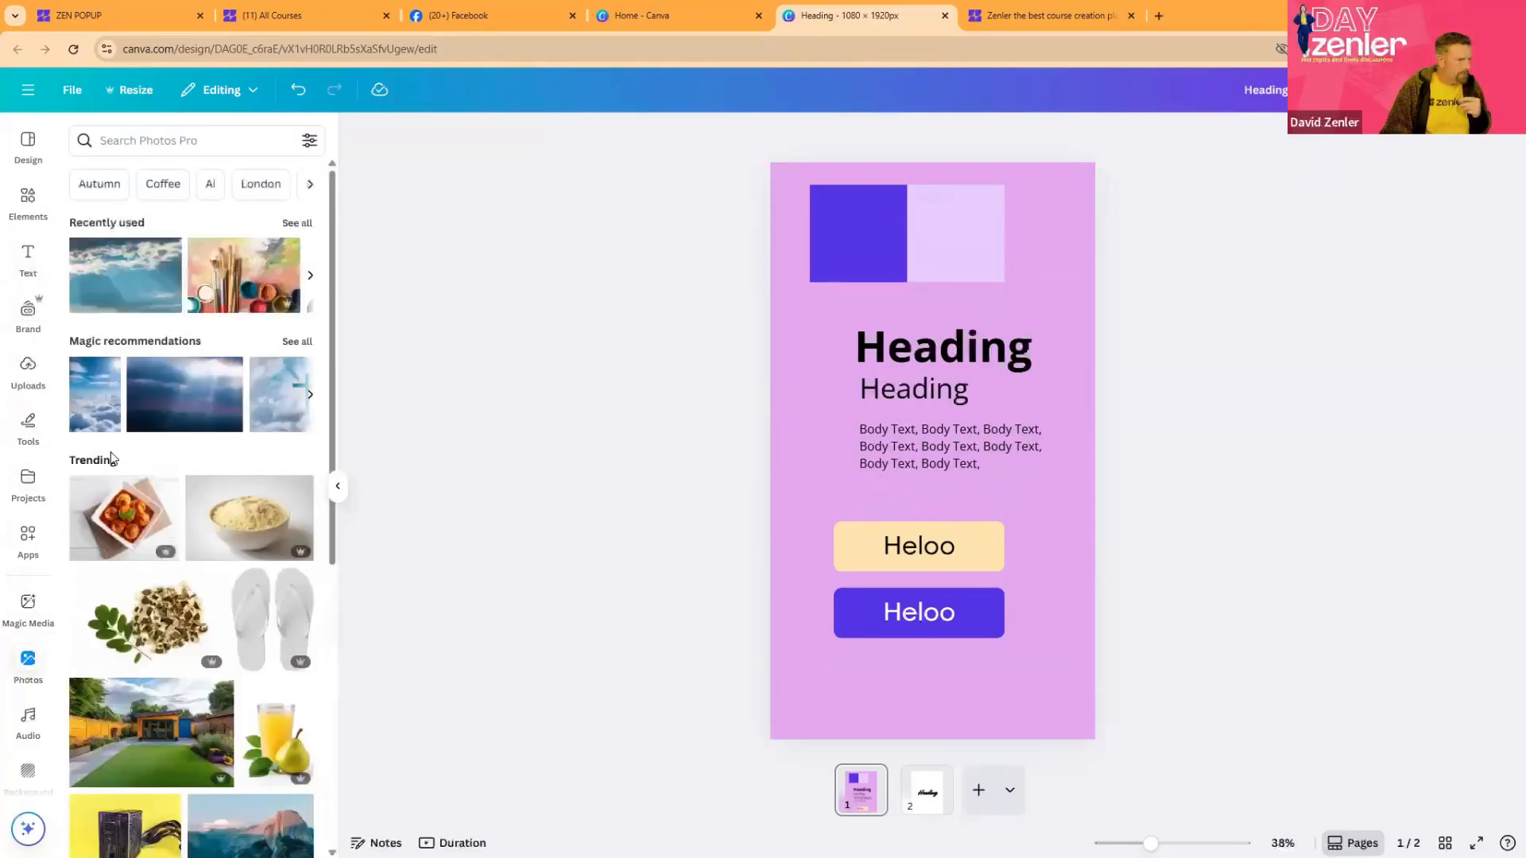
pyautogui.moveTo(171, 399); pyautogui.dragTo(833, 425)
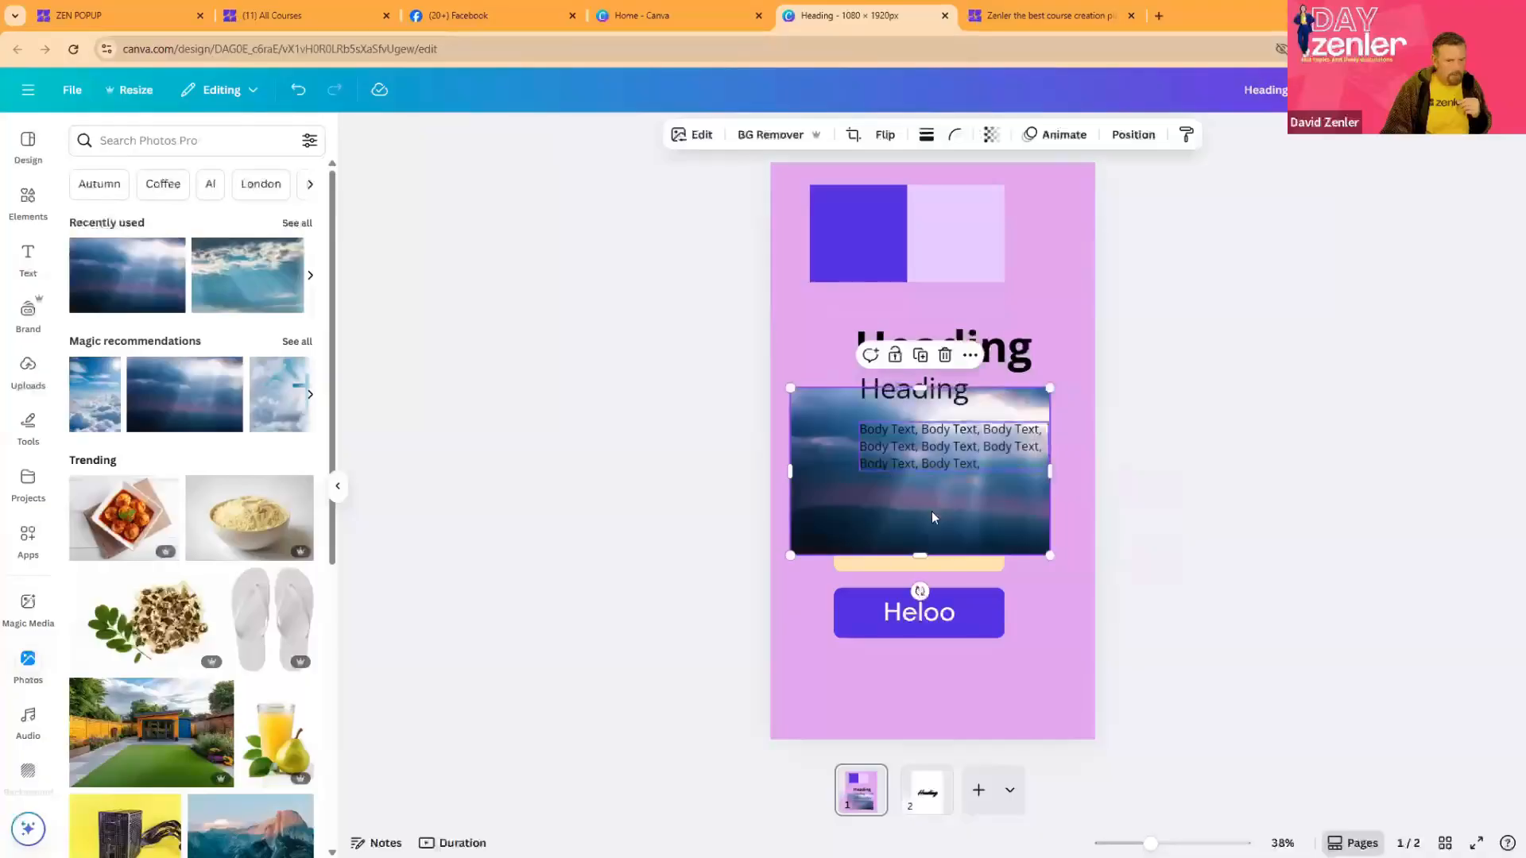
pyautogui.moveTo(882, 516); pyautogui.dragTo(895, 417)
# - Fill the purple swatch with the blue #3E6EA1 sampled from the upper-left area of the sky photo
pyautogui.click(842, 223)
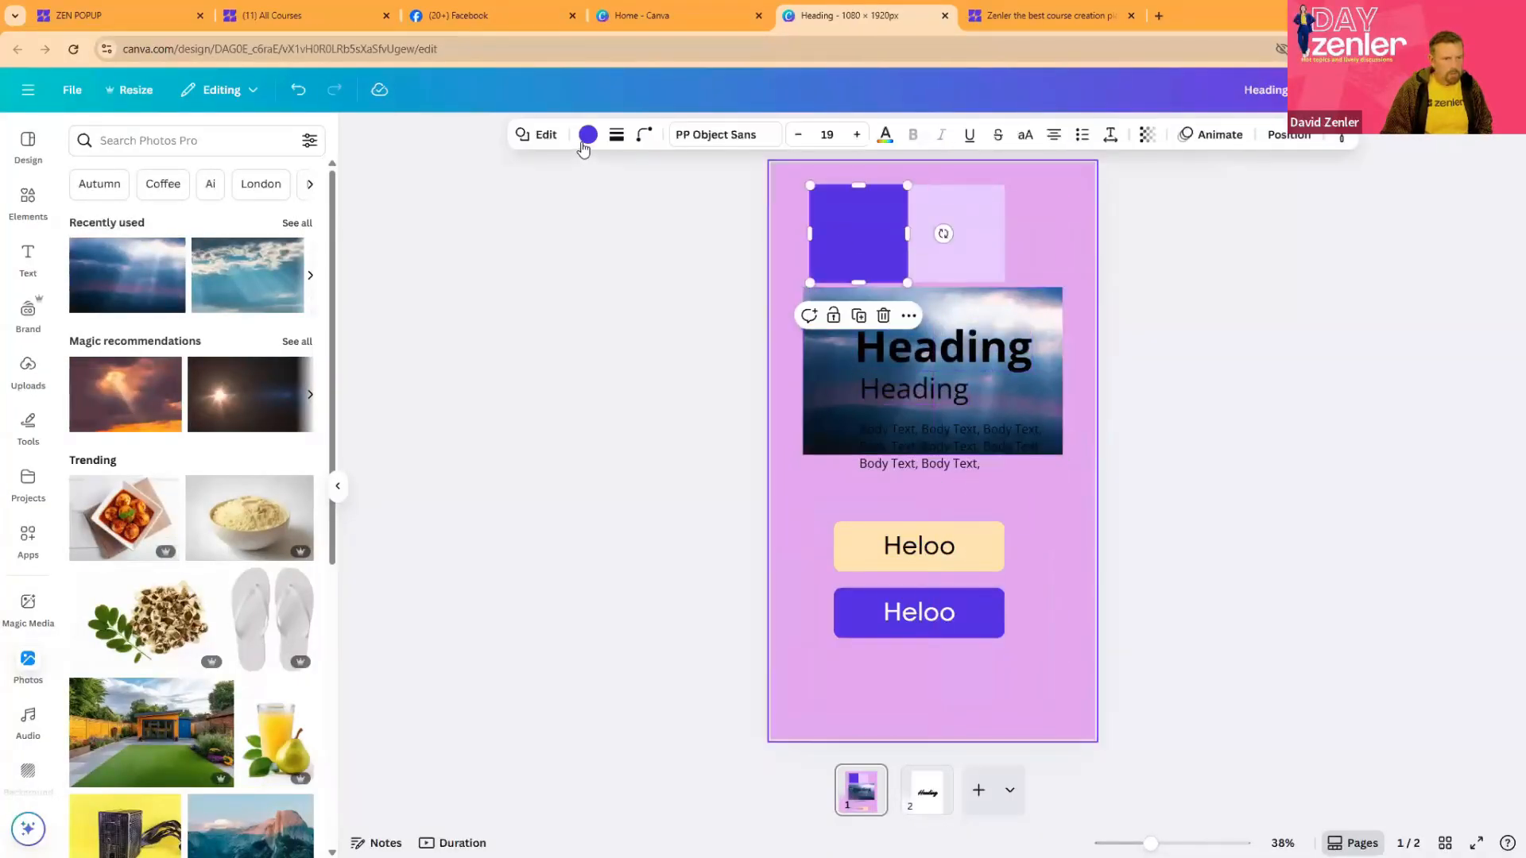
pyautogui.click(588, 134)
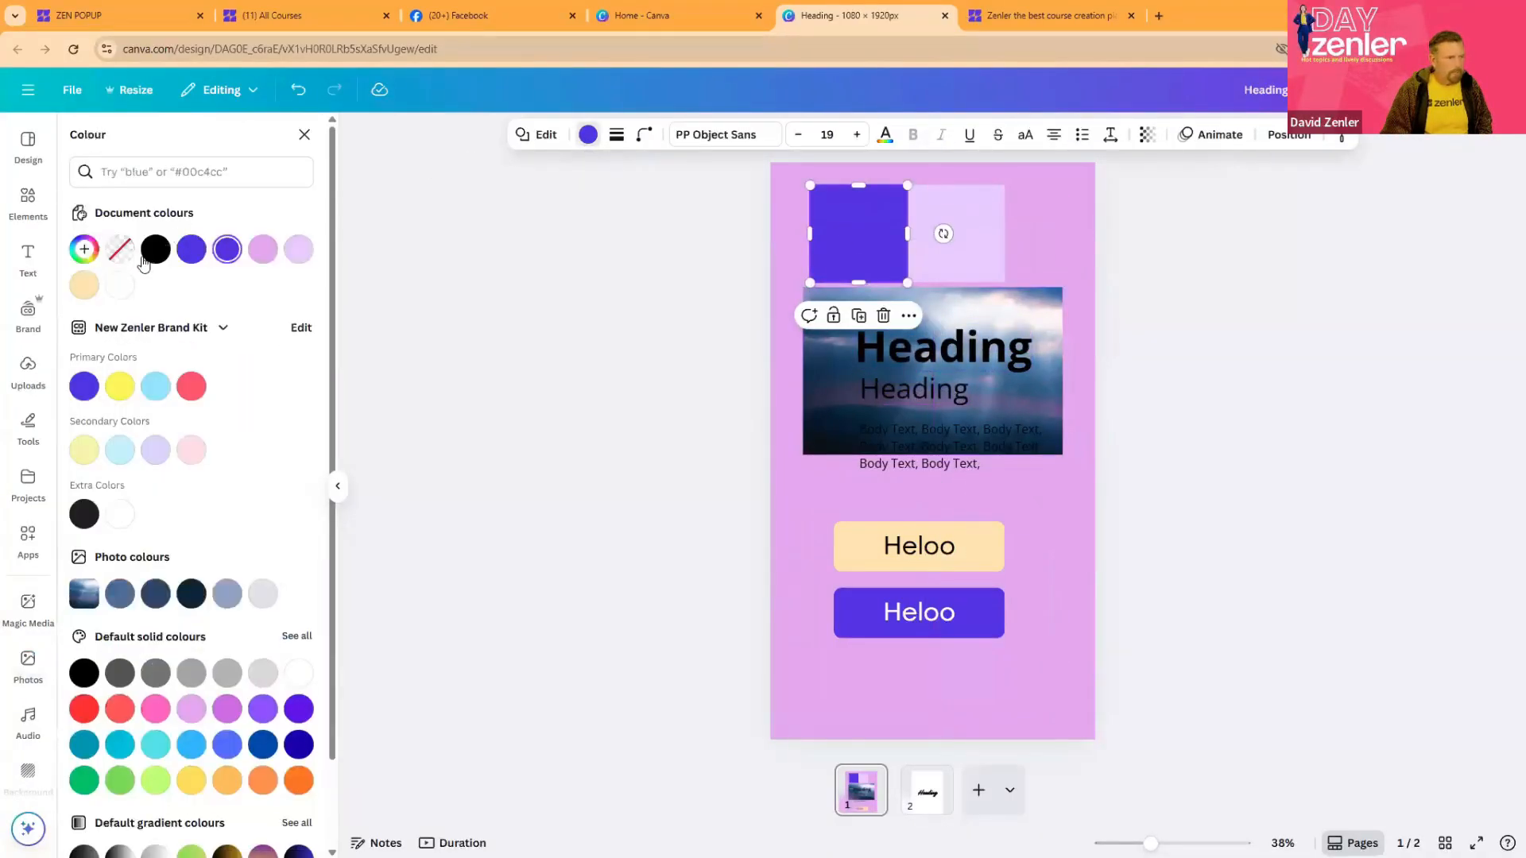
pyautogui.click(227, 251)
pyautogui.click(227, 251)
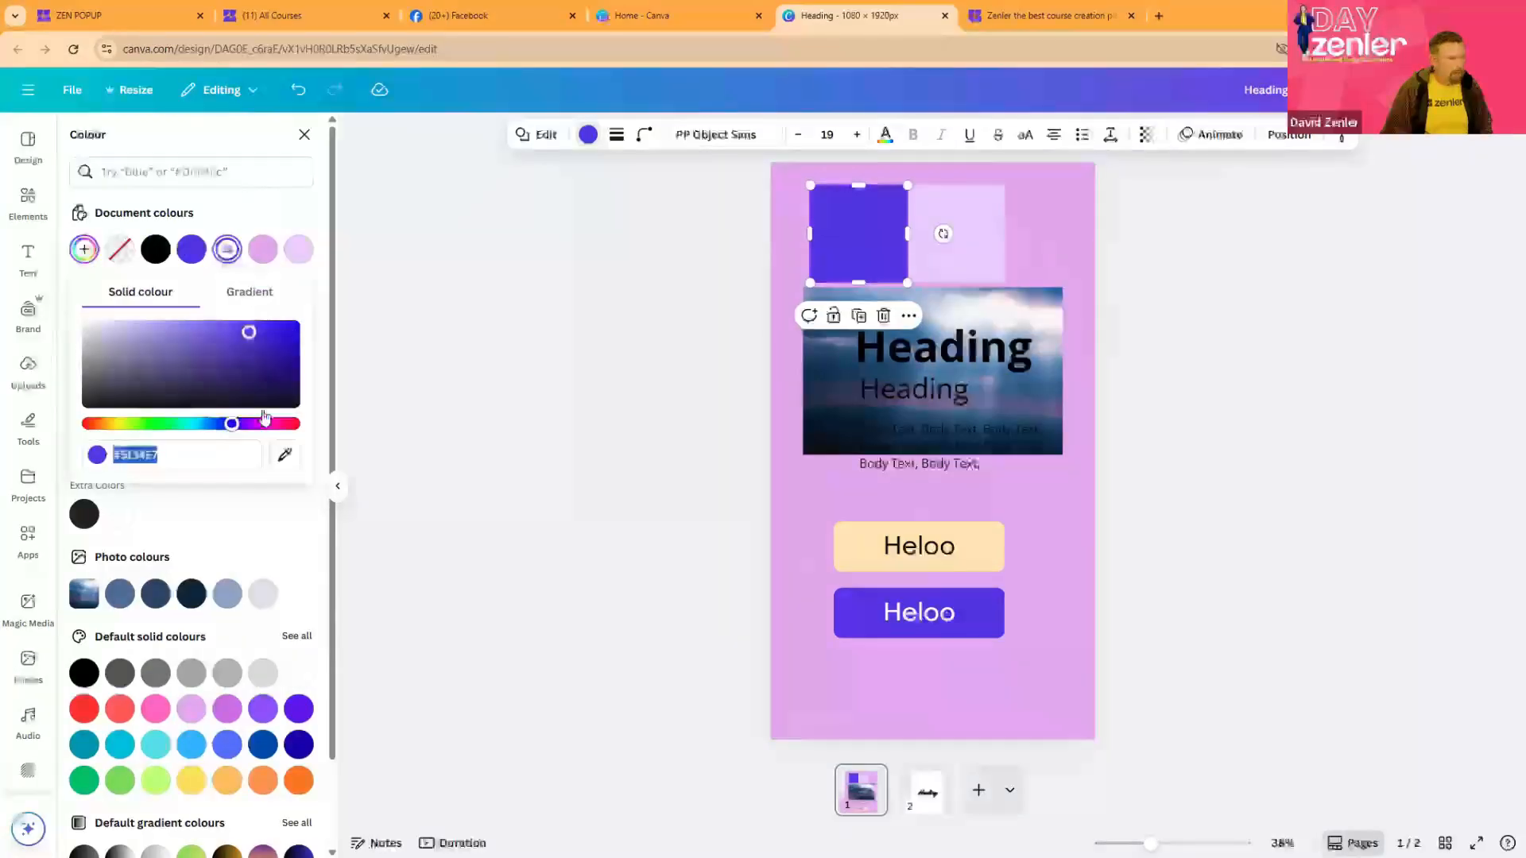
pyautogui.click(284, 455)
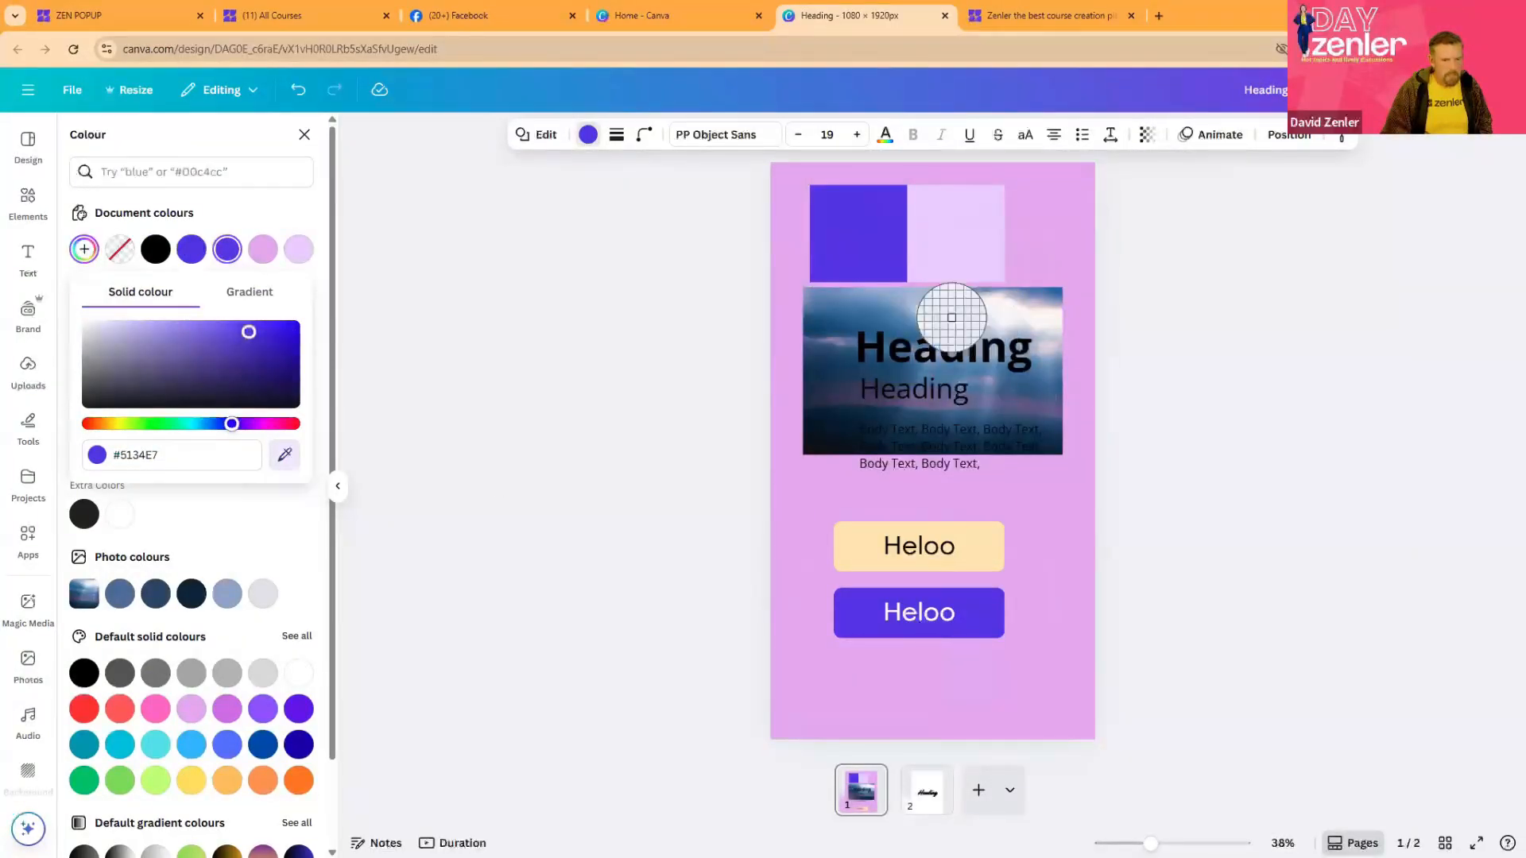
pyautogui.click(831, 317)
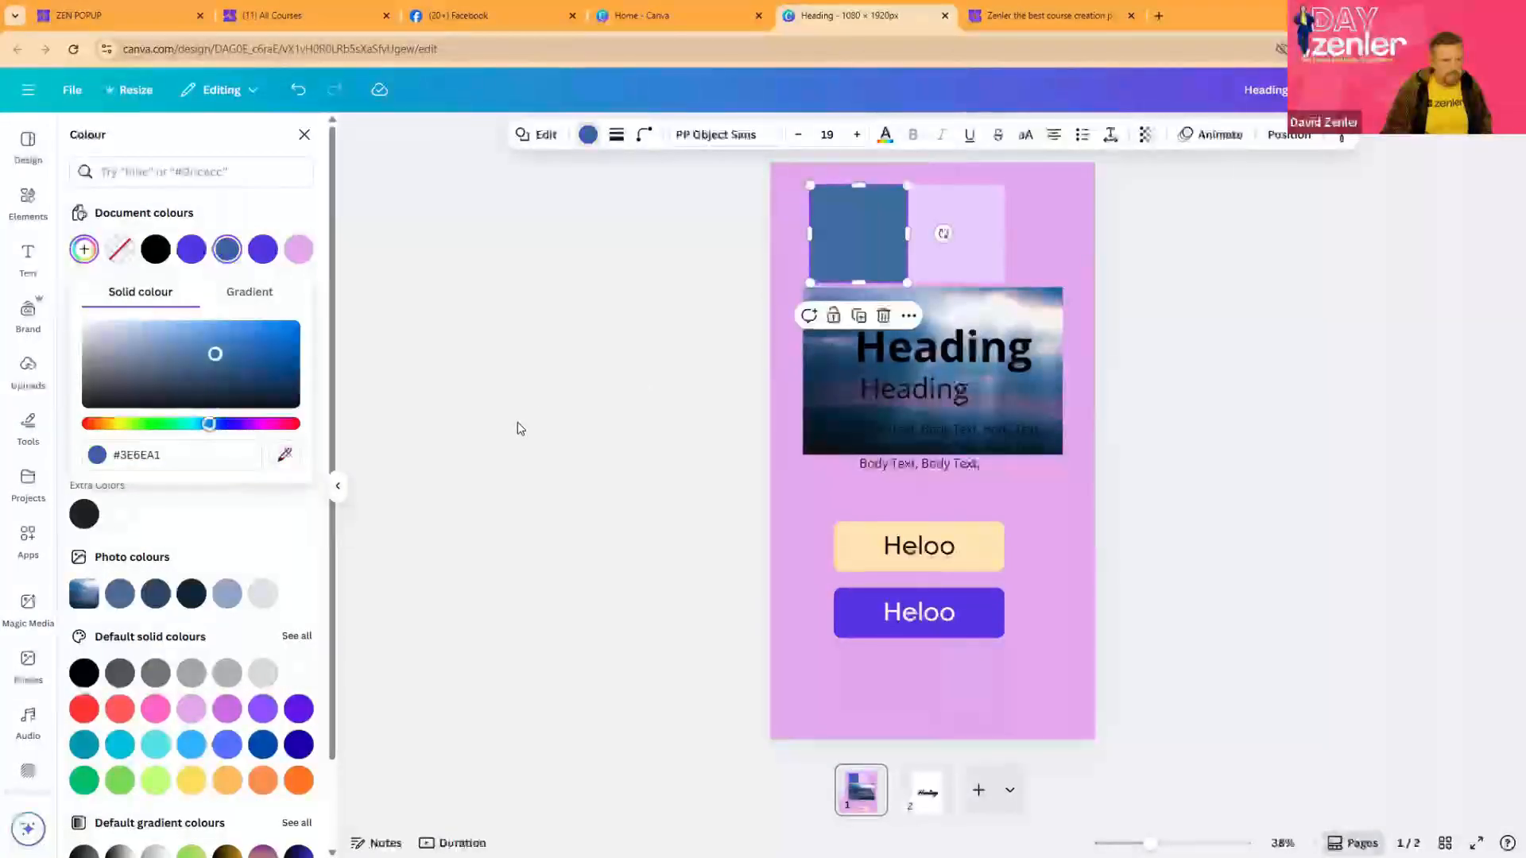
# - Fill the light lavender swatch with the pale pinkish white sampled from the bright cloud in the photo
pyautogui.click(972, 271)
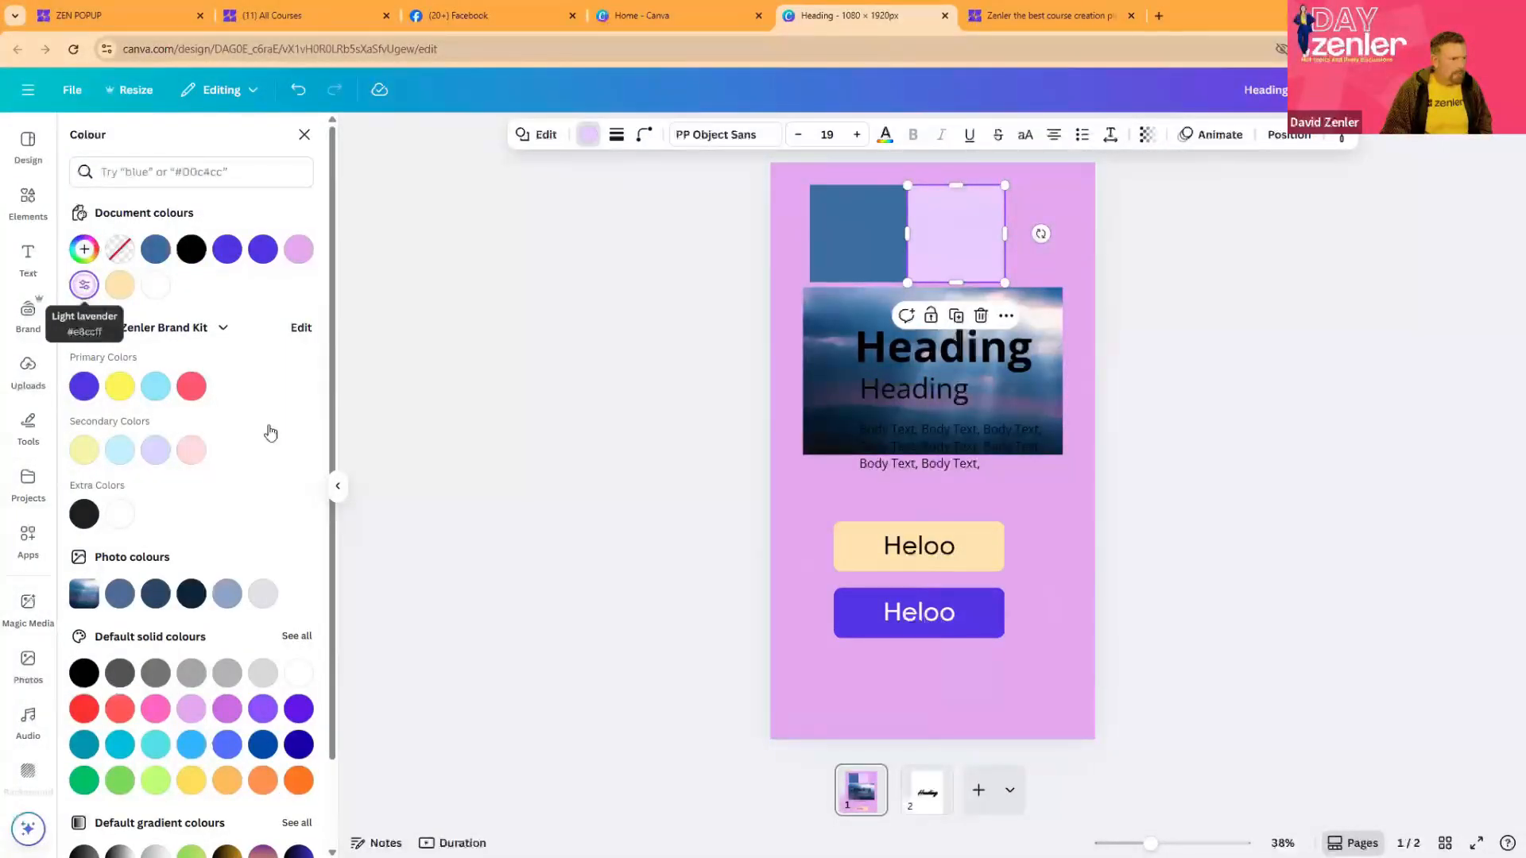
pyautogui.click(284, 454)
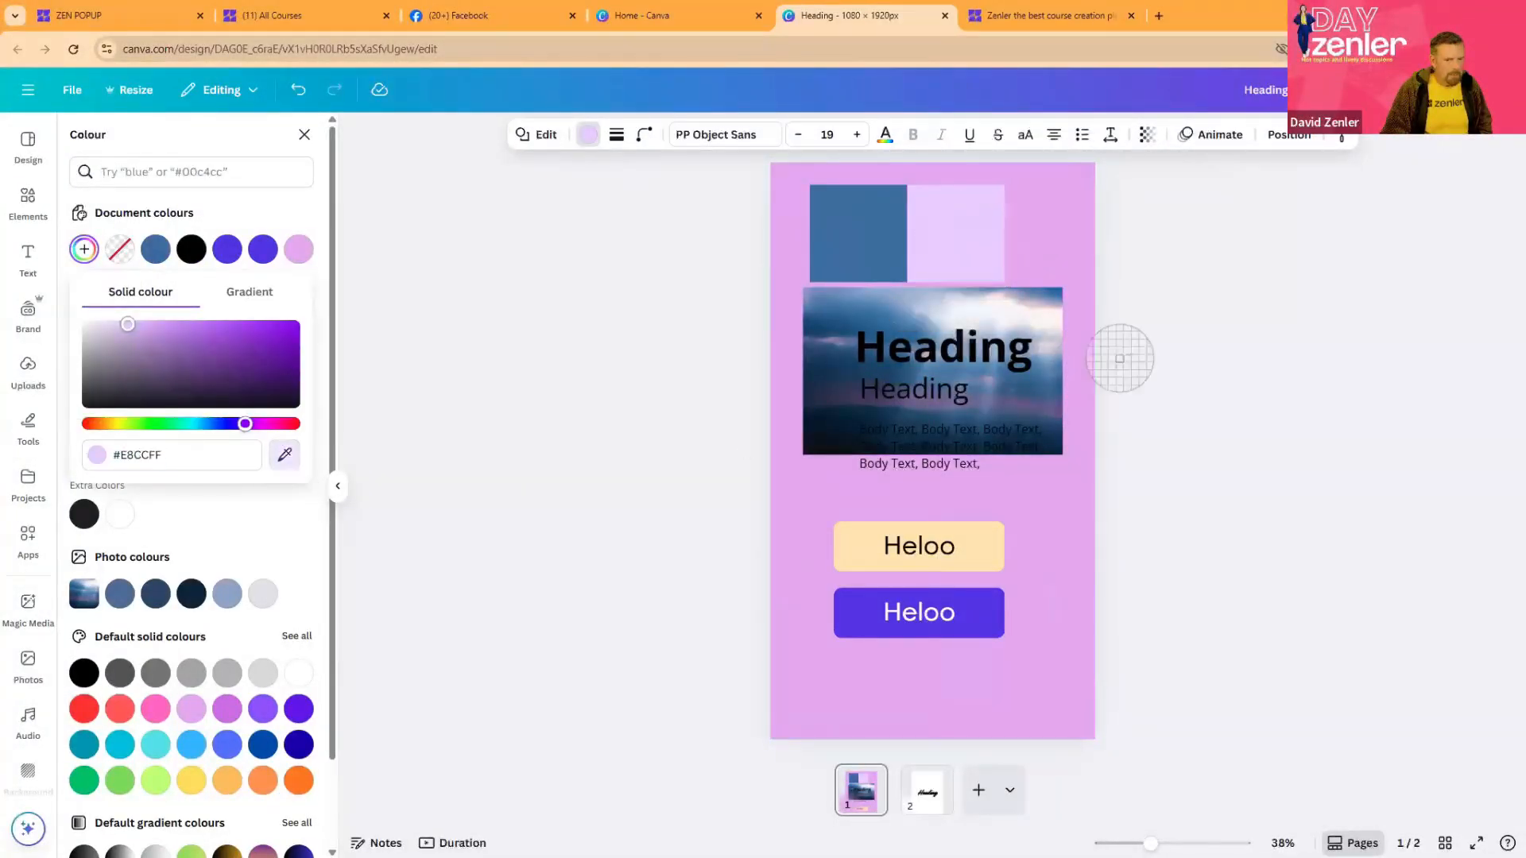
pyautogui.click(1022, 312)
pyautogui.click(1156, 340)
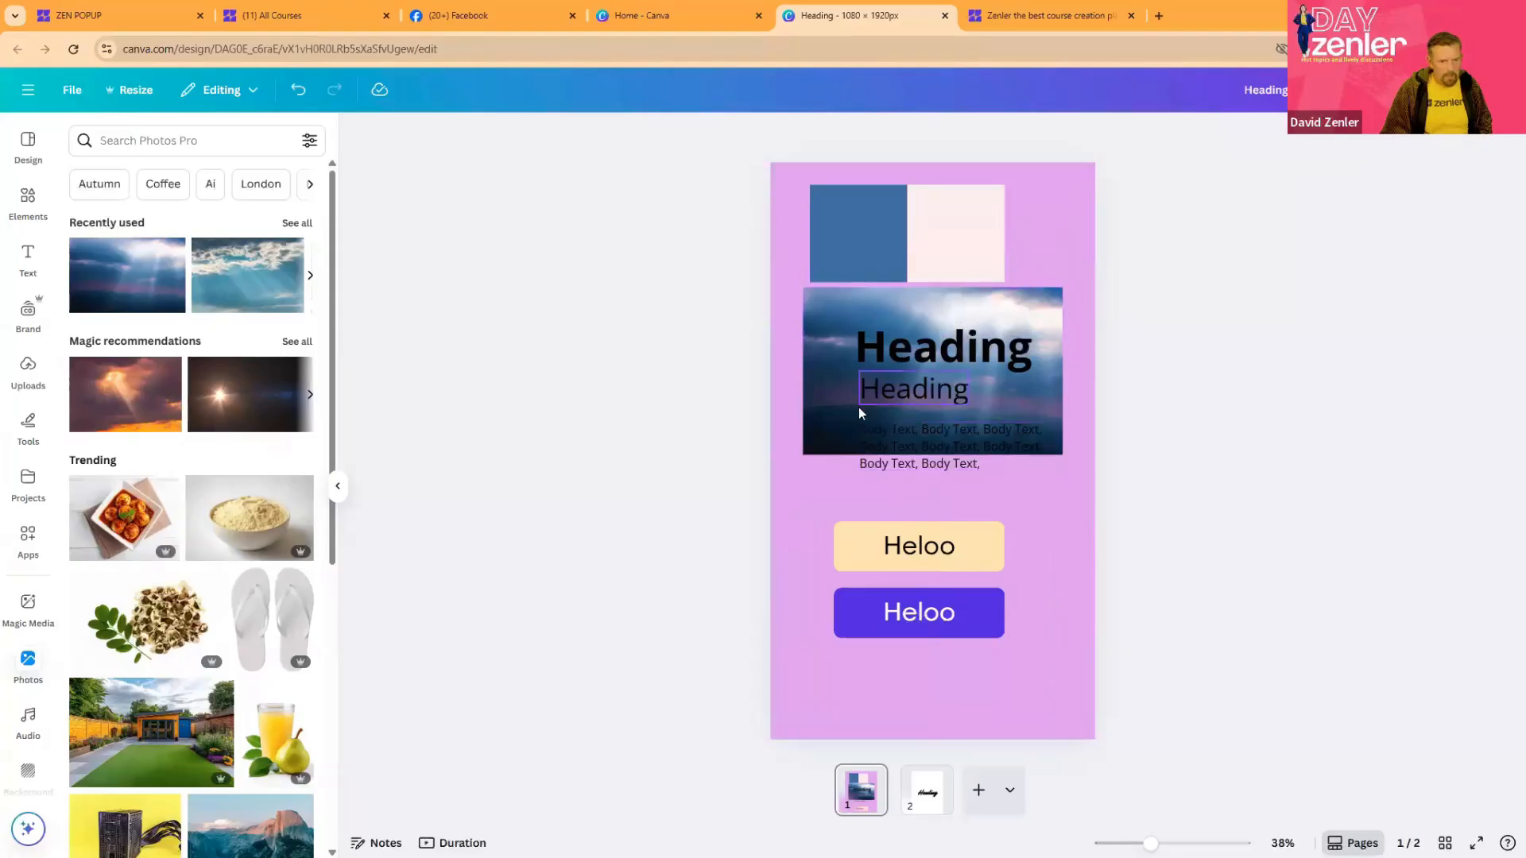
# - Fill the cream Heloo button with the muted purple #70618E sampled from the middle of the sky photo
pyautogui.click(866, 546)
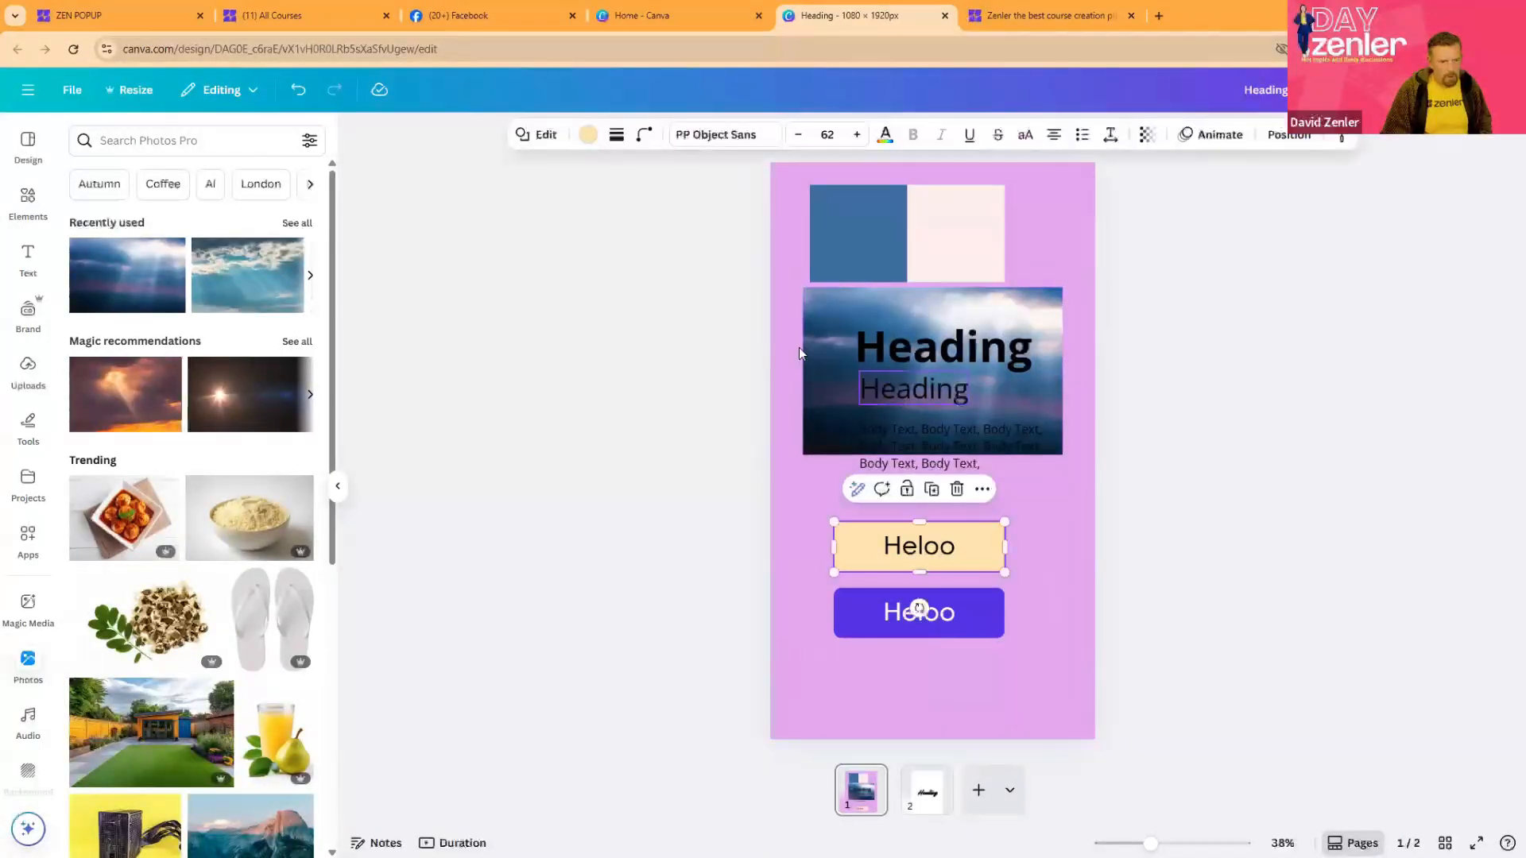
pyautogui.click(589, 141)
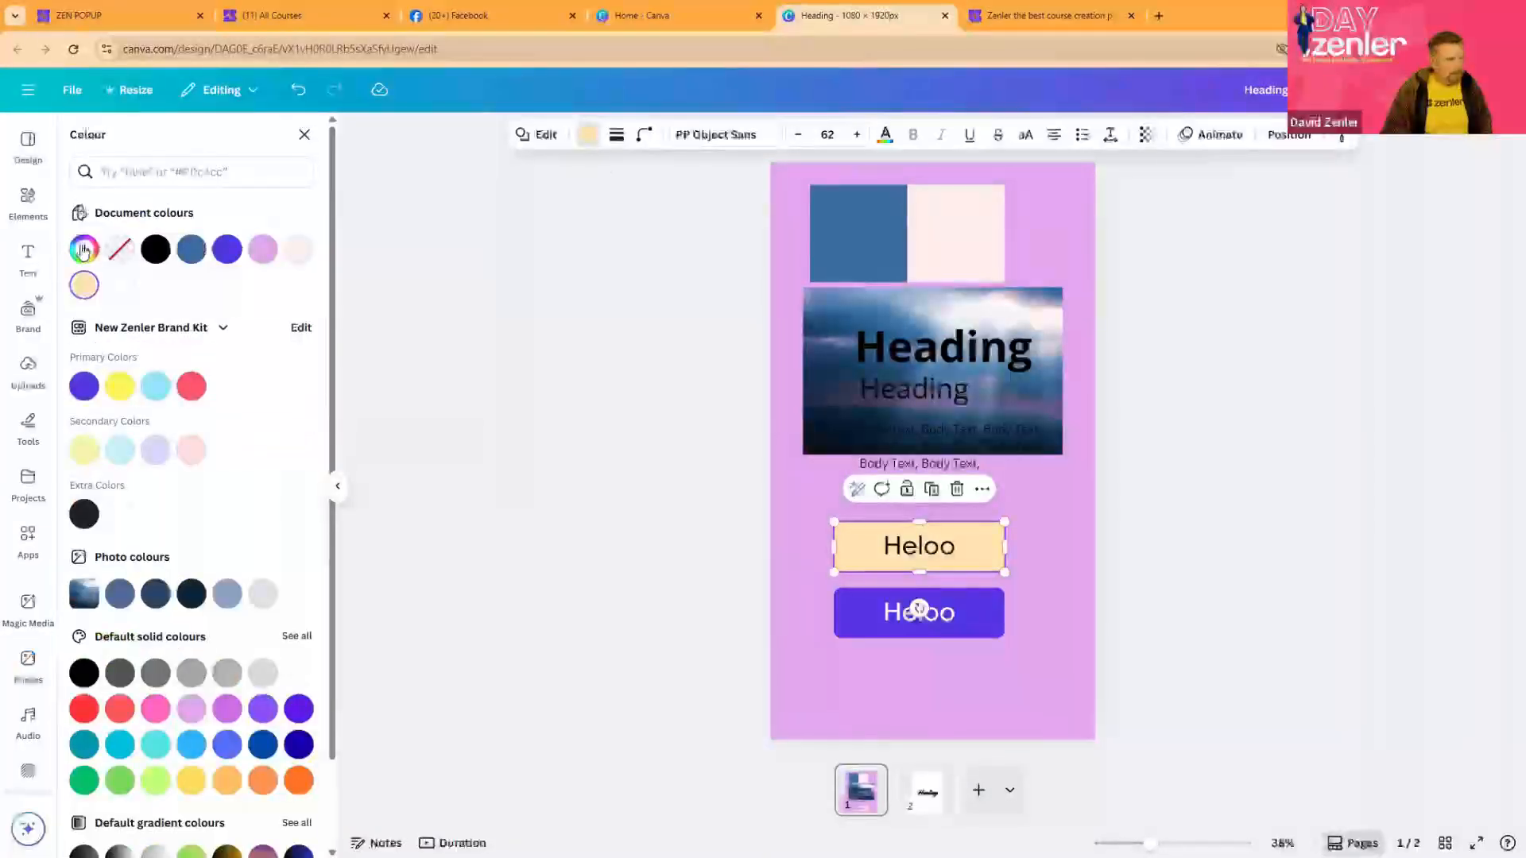
pyautogui.click(84, 249)
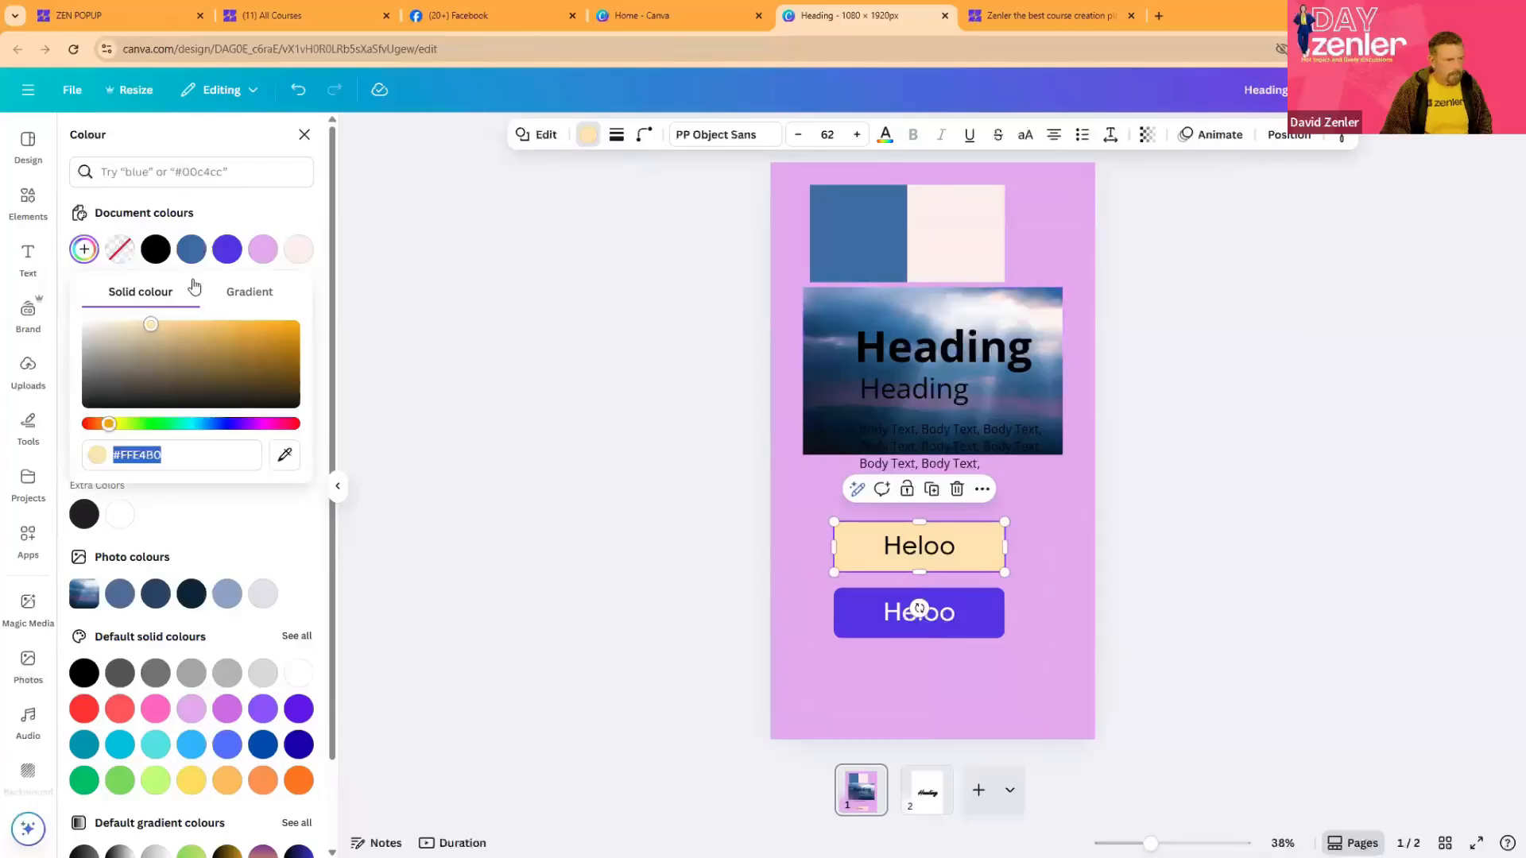
pyautogui.click(927, 408)
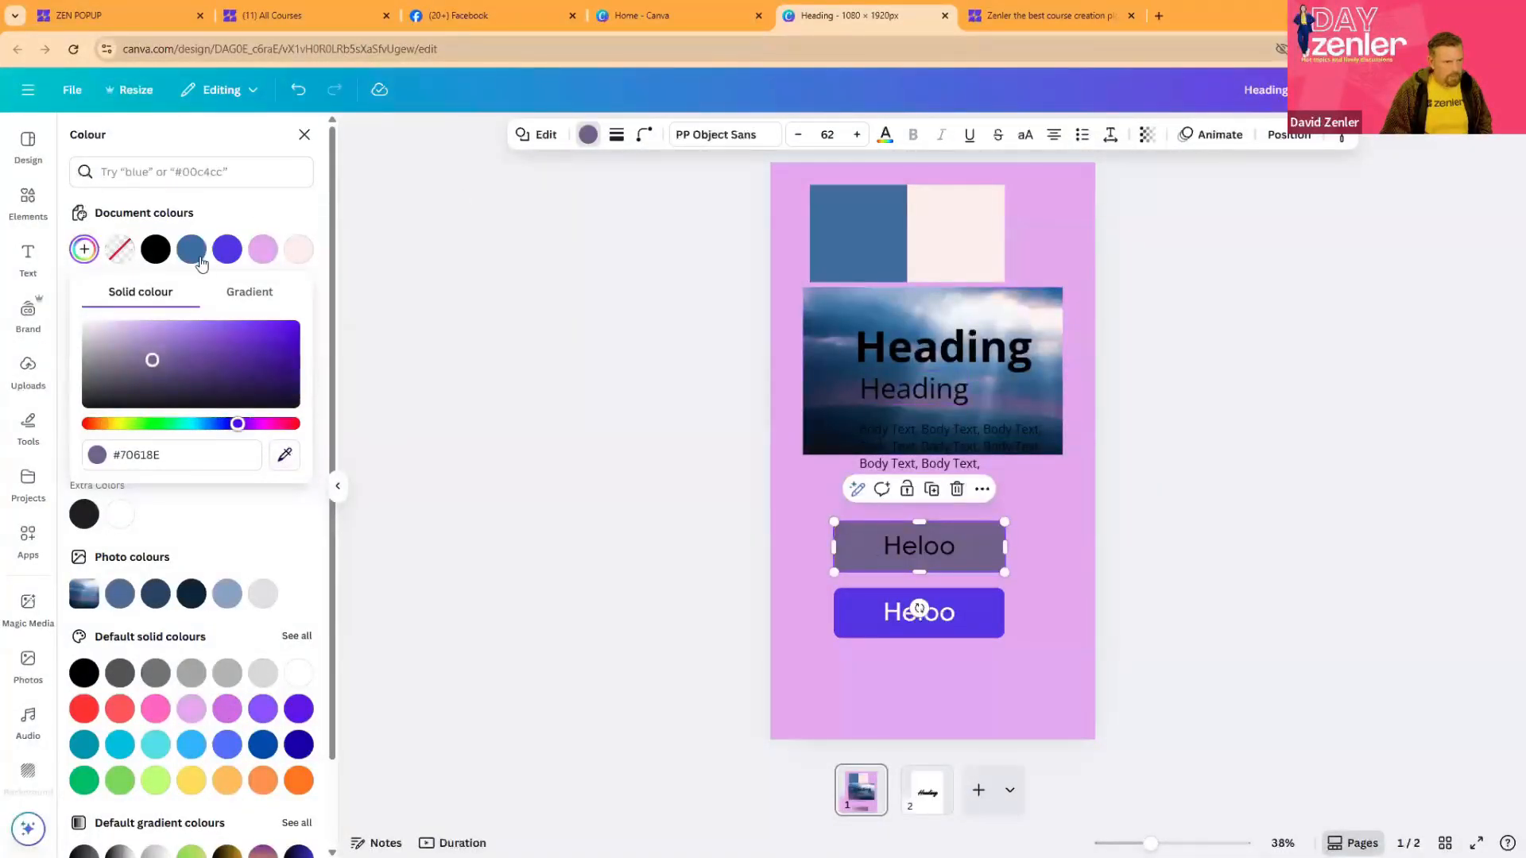
pyautogui.click(568, 237)
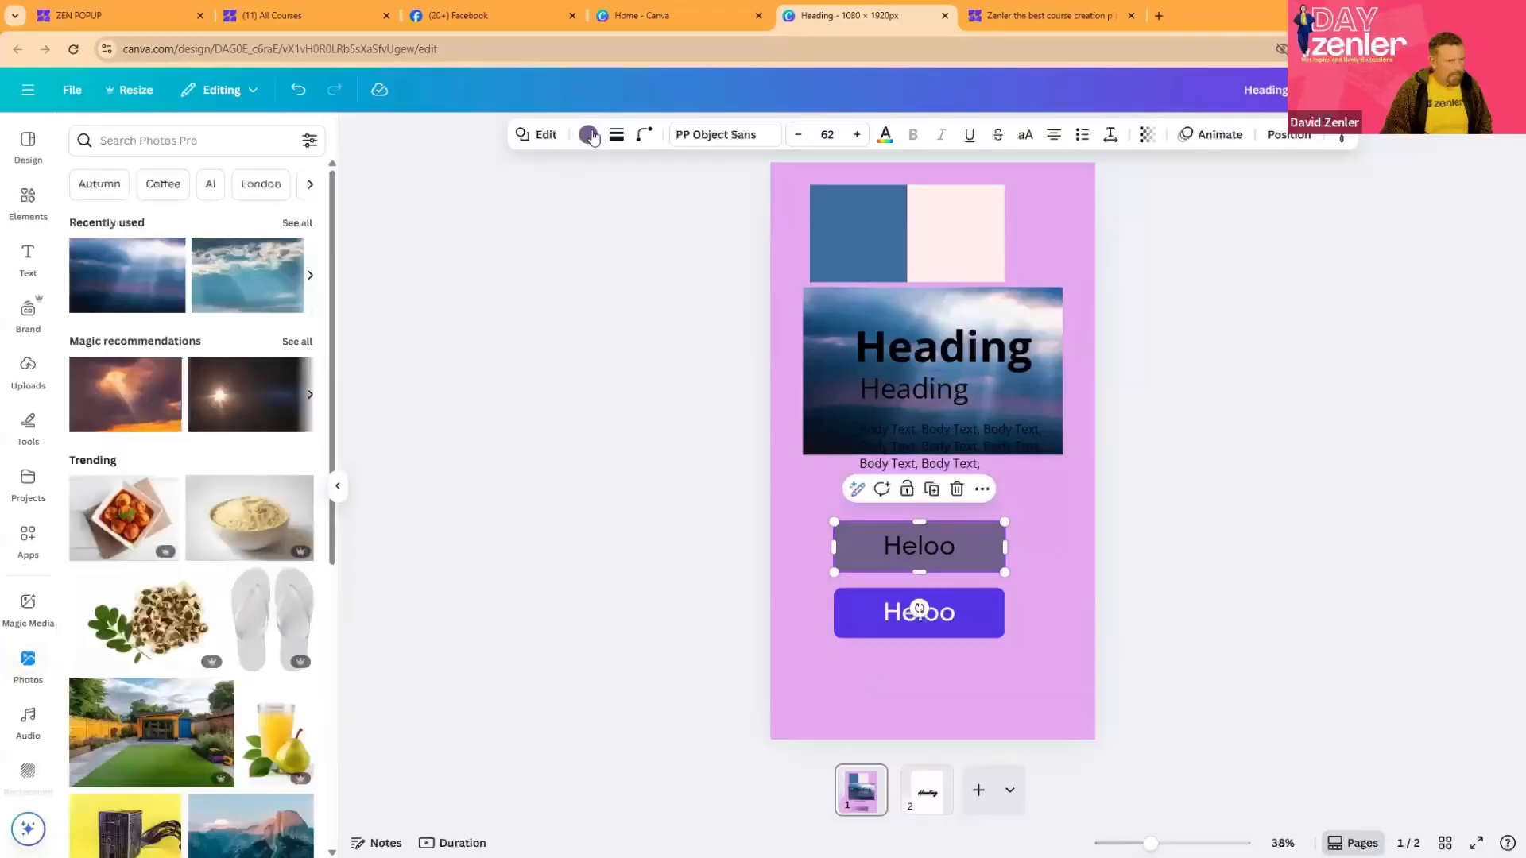
# - Lighten the upper Heloo button's fill to #977BCF and set its text colour to white
pyautogui.click(588, 134)
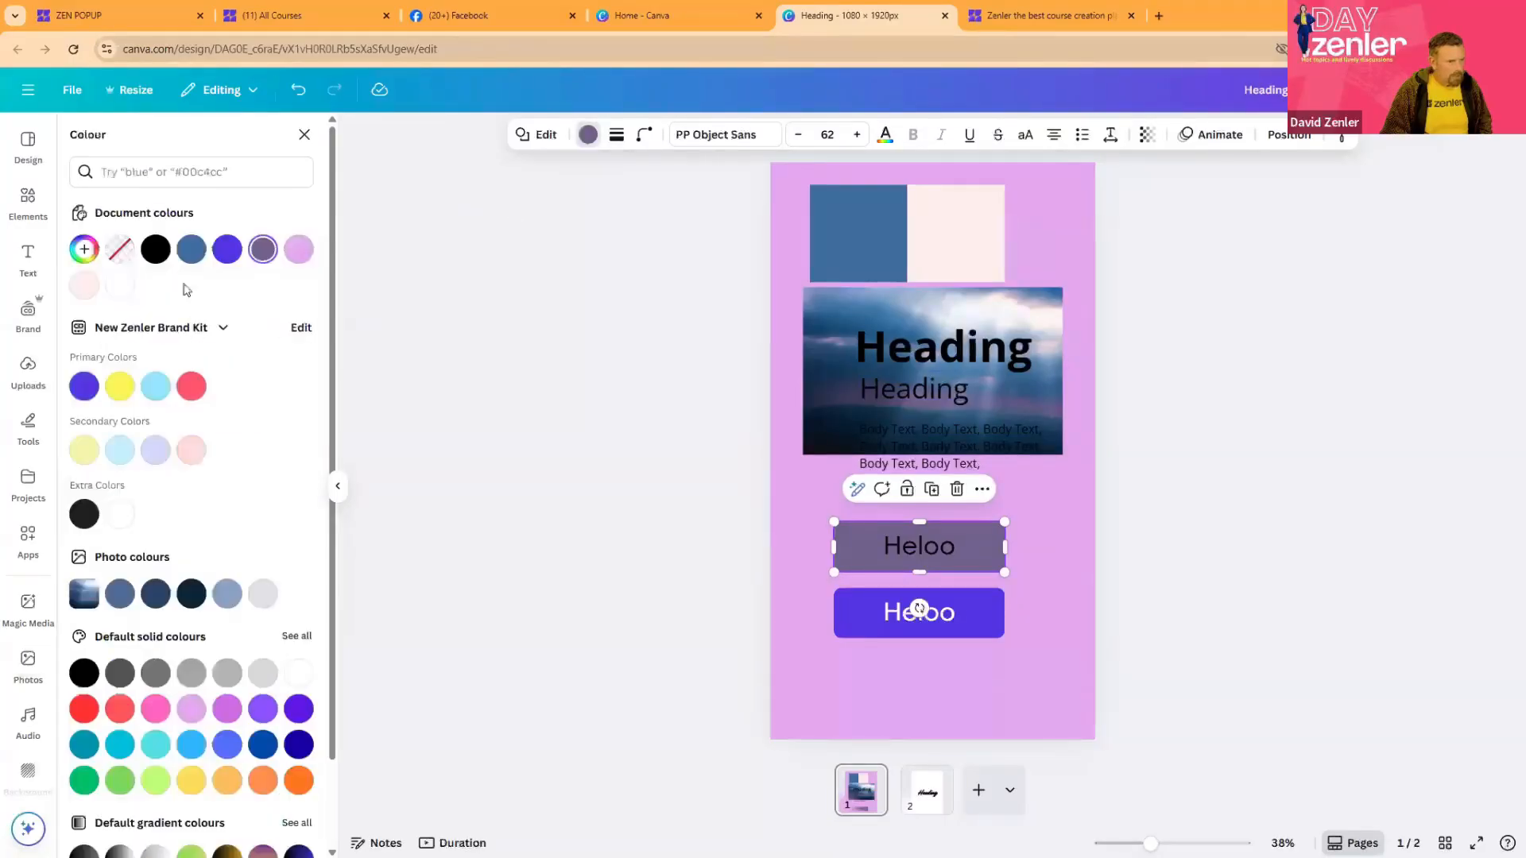
pyautogui.click(263, 251)
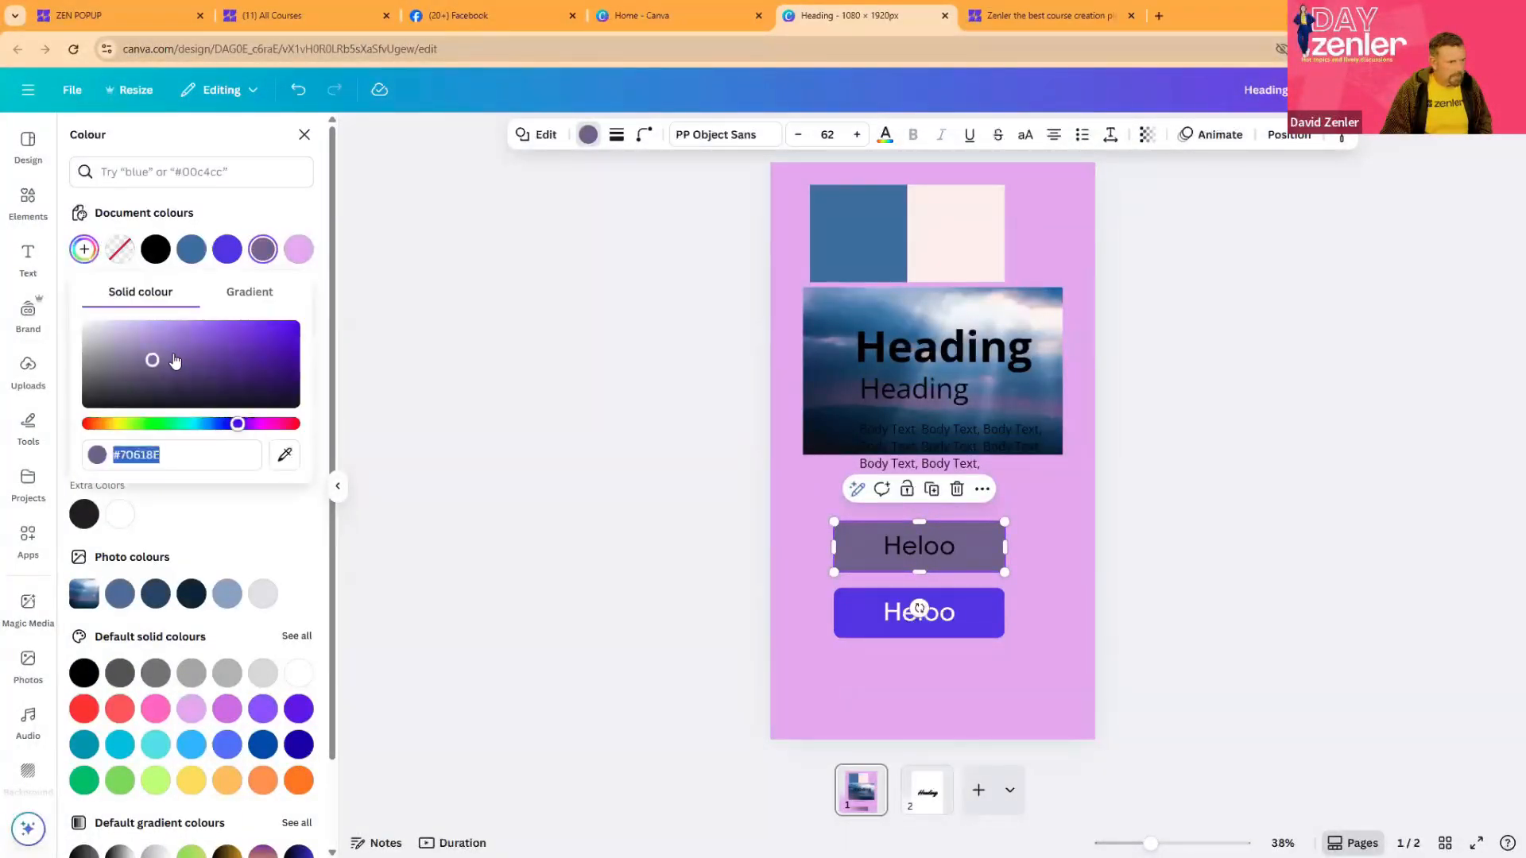
pyautogui.moveTo(152, 360); pyautogui.dragTo(166, 342)
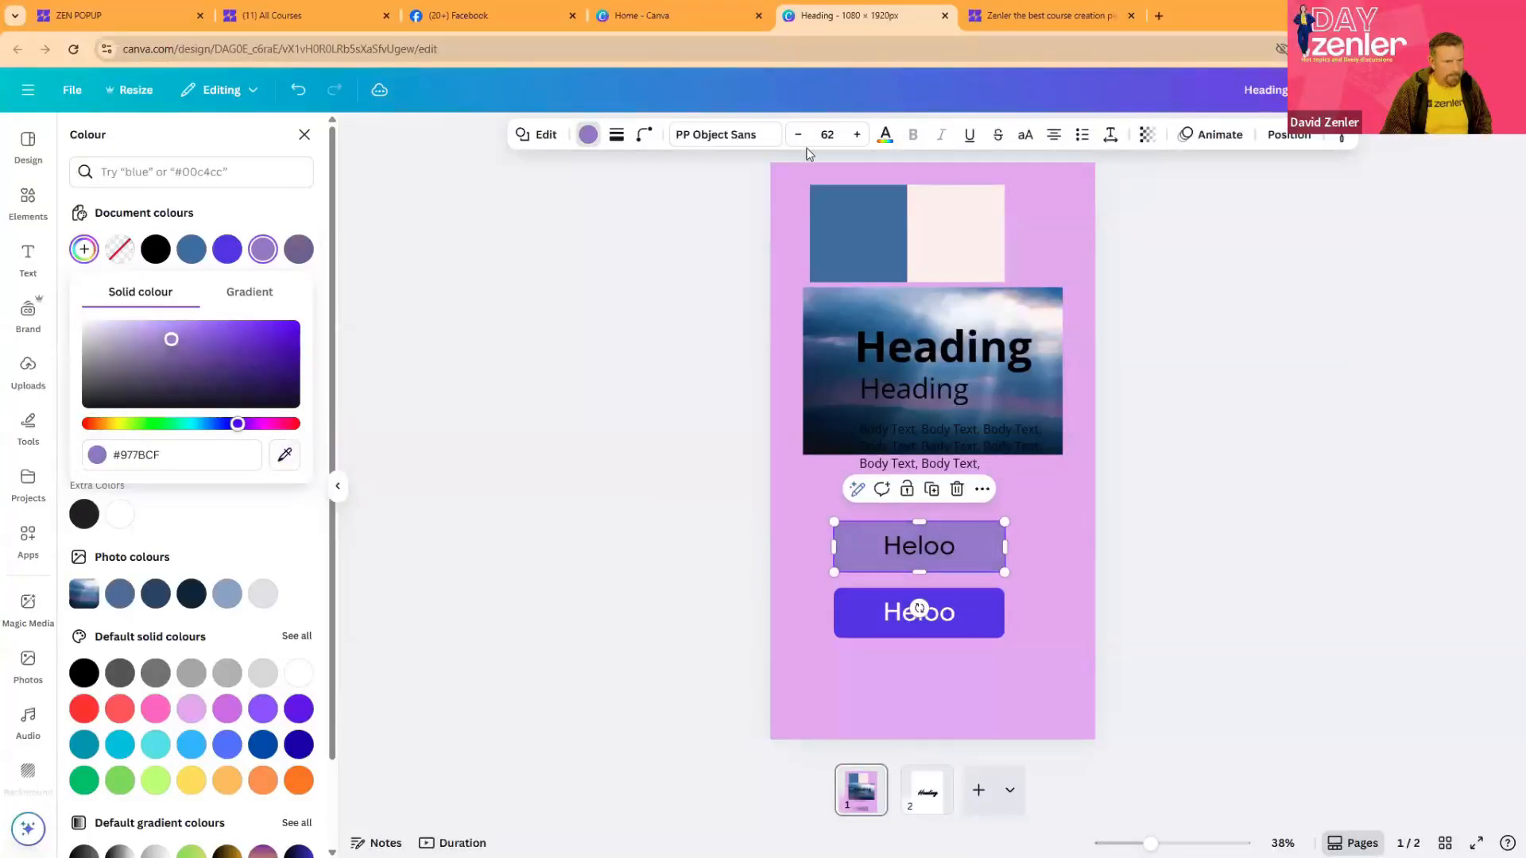
pyautogui.click(884, 135)
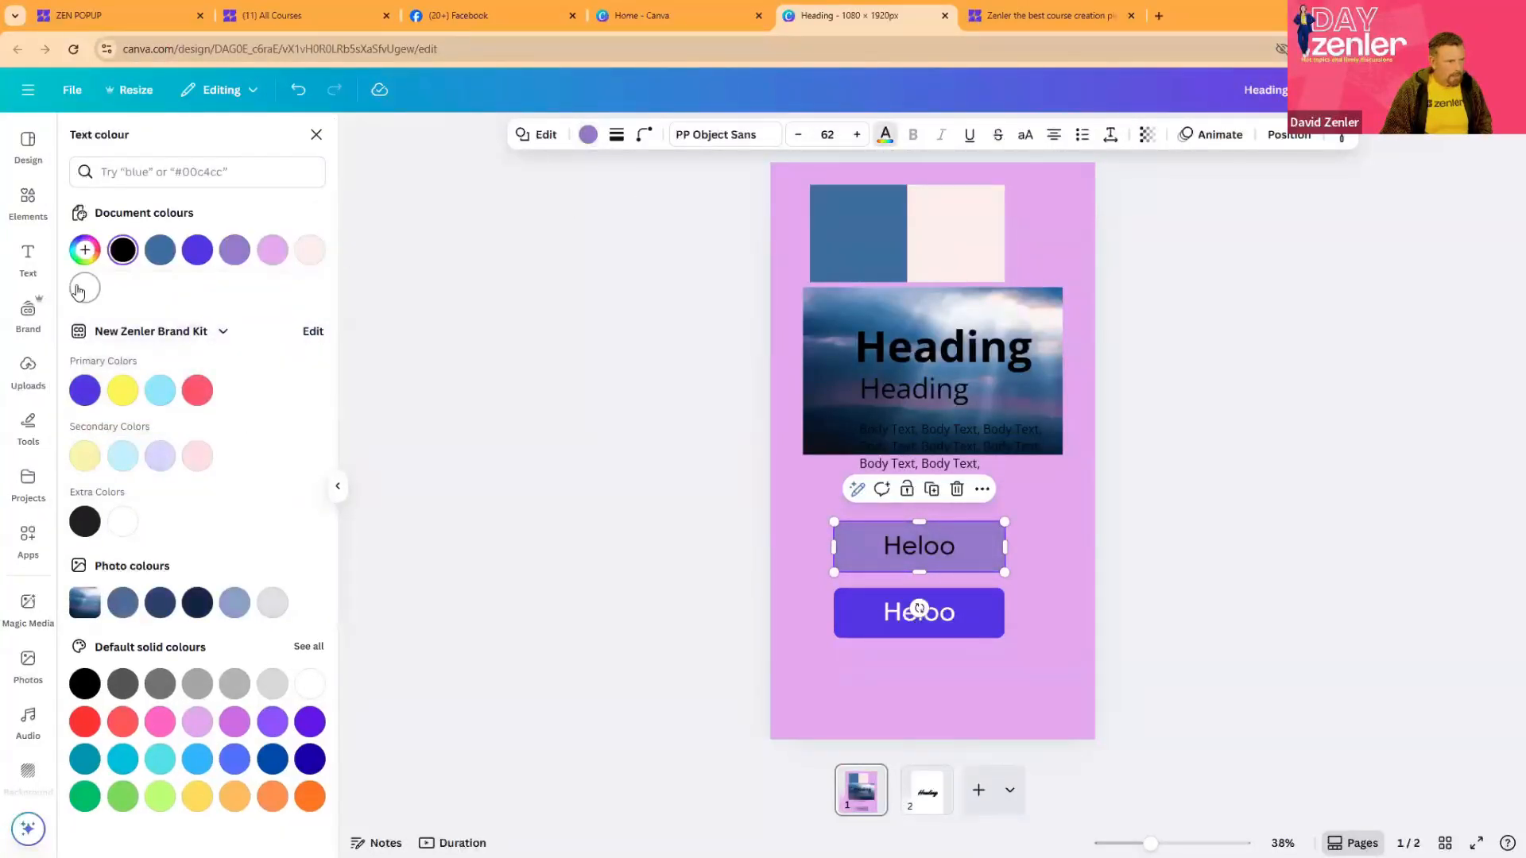
pyautogui.click(79, 290)
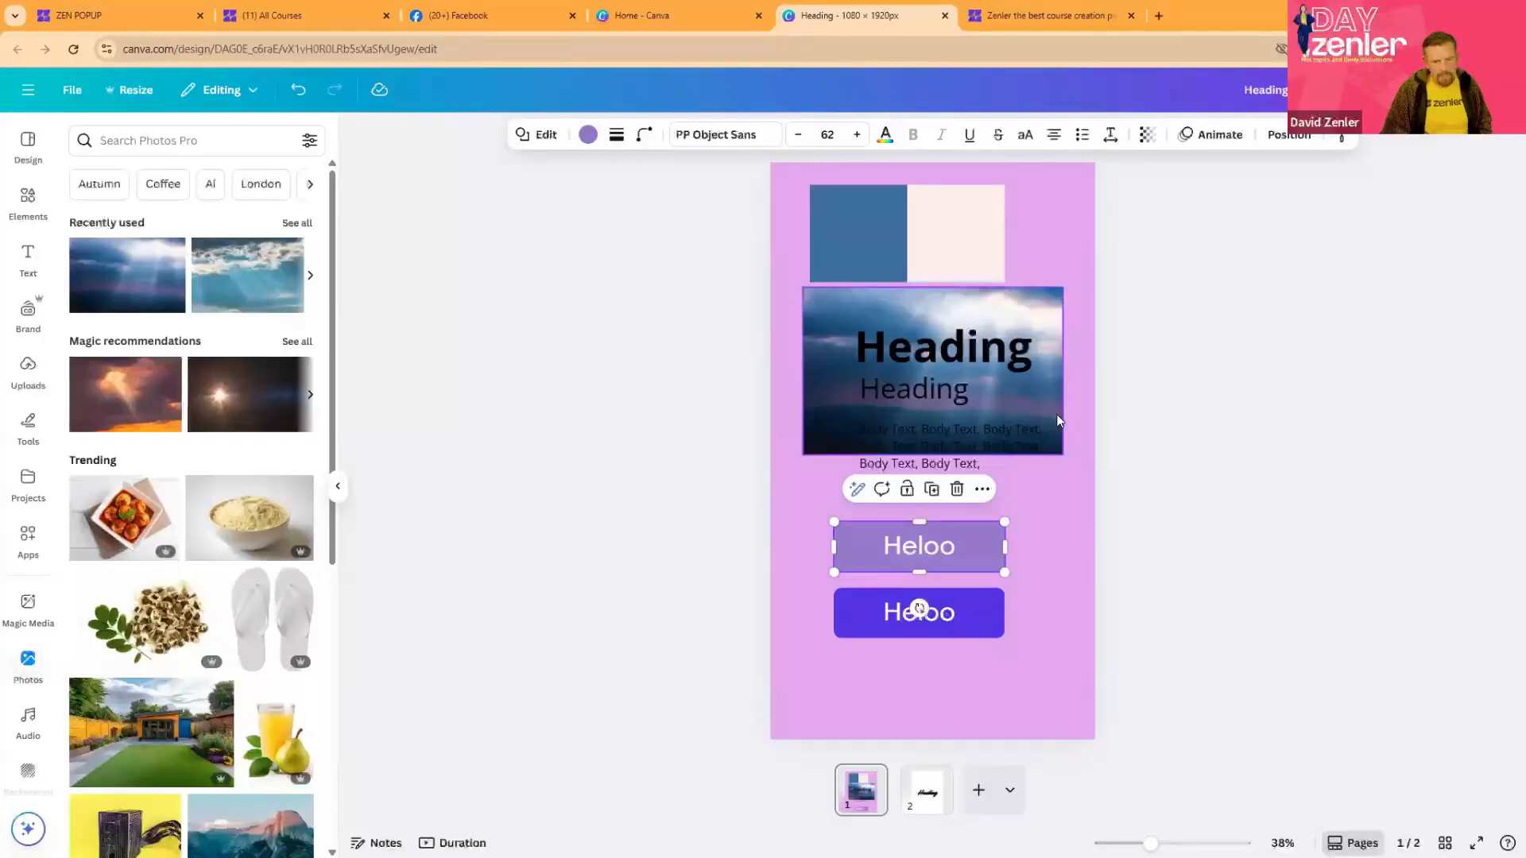
# - Move the sky photo down and slightly right behind all the text, and recolour both headings and the body text white
pyautogui.moveTo(1057, 418)
pyautogui.mouseDown()
pyautogui.moveTo(1083, 712)
pyautogui.moveTo(1025, 687)
pyautogui.moveTo(922, 548)
pyautogui.moveTo(1088, 443)
pyautogui.moveTo(1055, 565)
pyautogui.moveTo(1168, 445)
pyautogui.moveTo(1124, 474)
pyautogui.moveTo(1101, 430)
pyautogui.moveTo(1065, 418)
pyautogui.moveTo(1059, 443)
pyautogui.mouseUp()
pyautogui.click(931, 362)
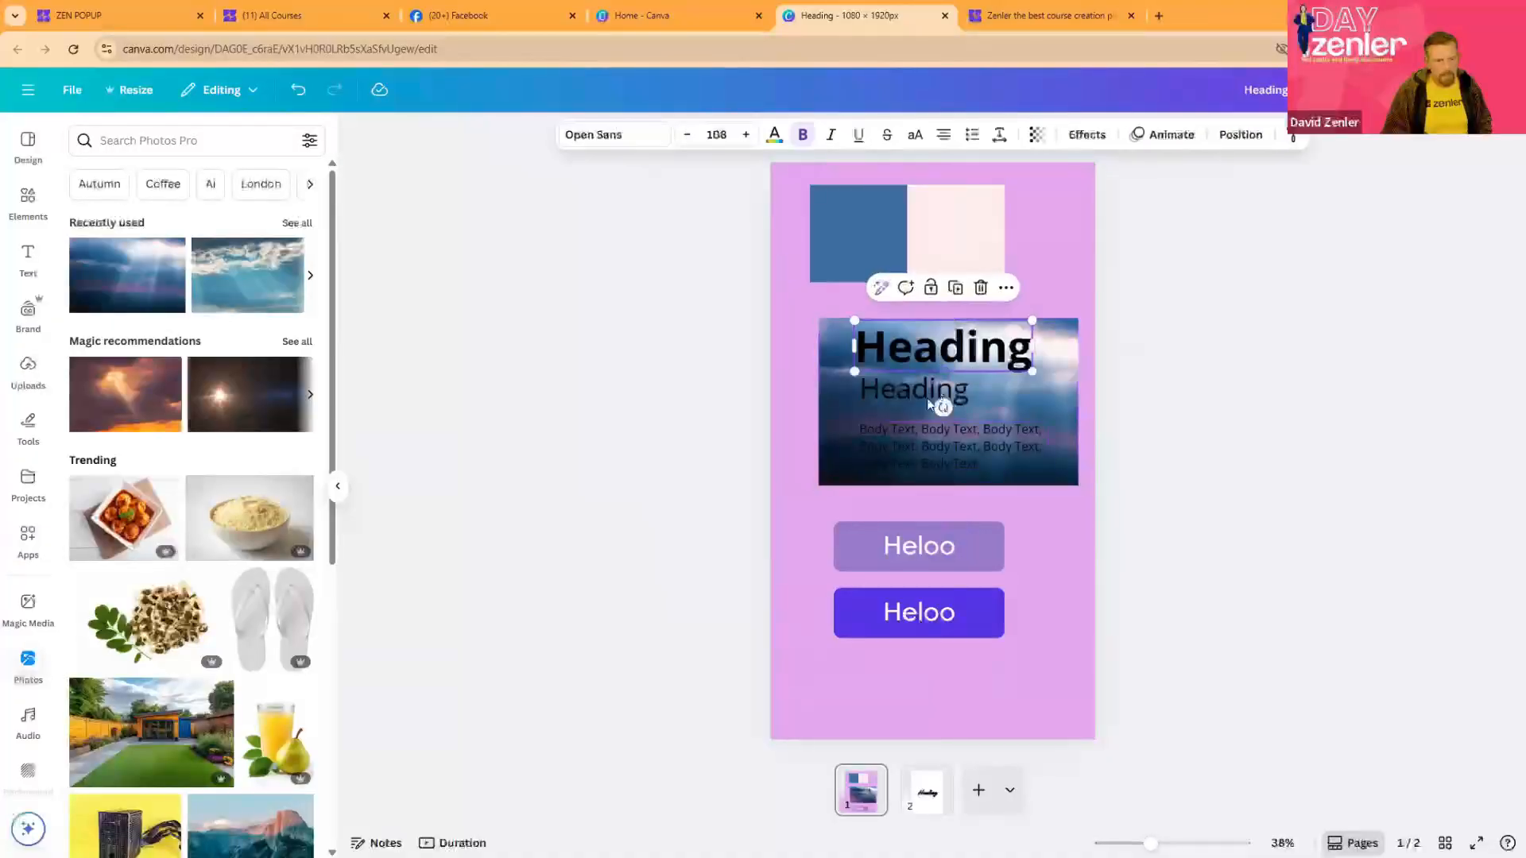
pyautogui.keyDown('shift'); pyautogui.click(912, 390); pyautogui.keyUp('shift')
pyautogui.keyDown('shift'); pyautogui.click(898, 445); pyautogui.keyUp('shift')
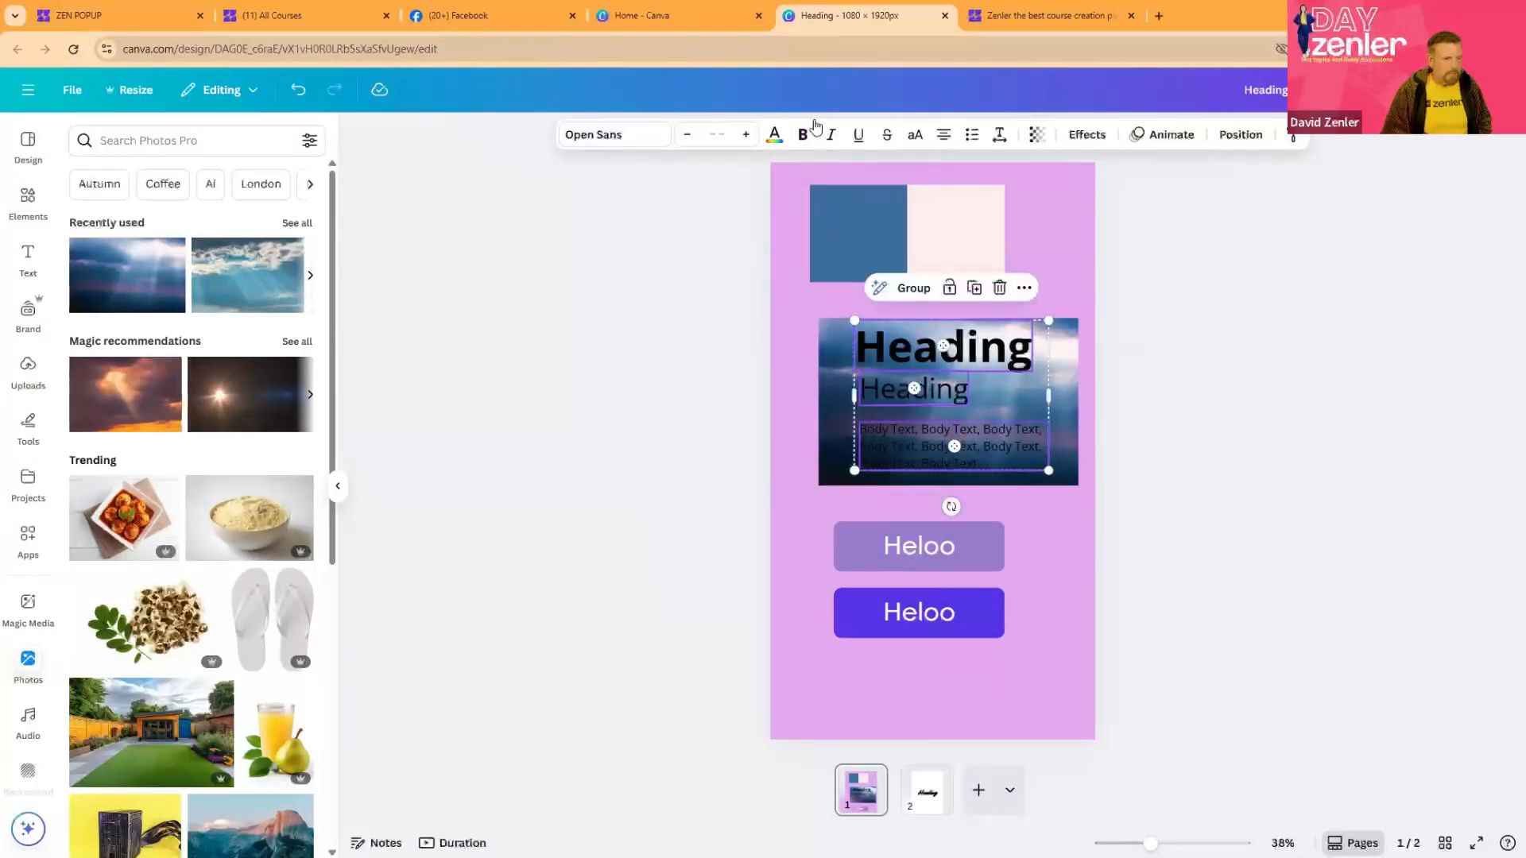
pyautogui.click(773, 134)
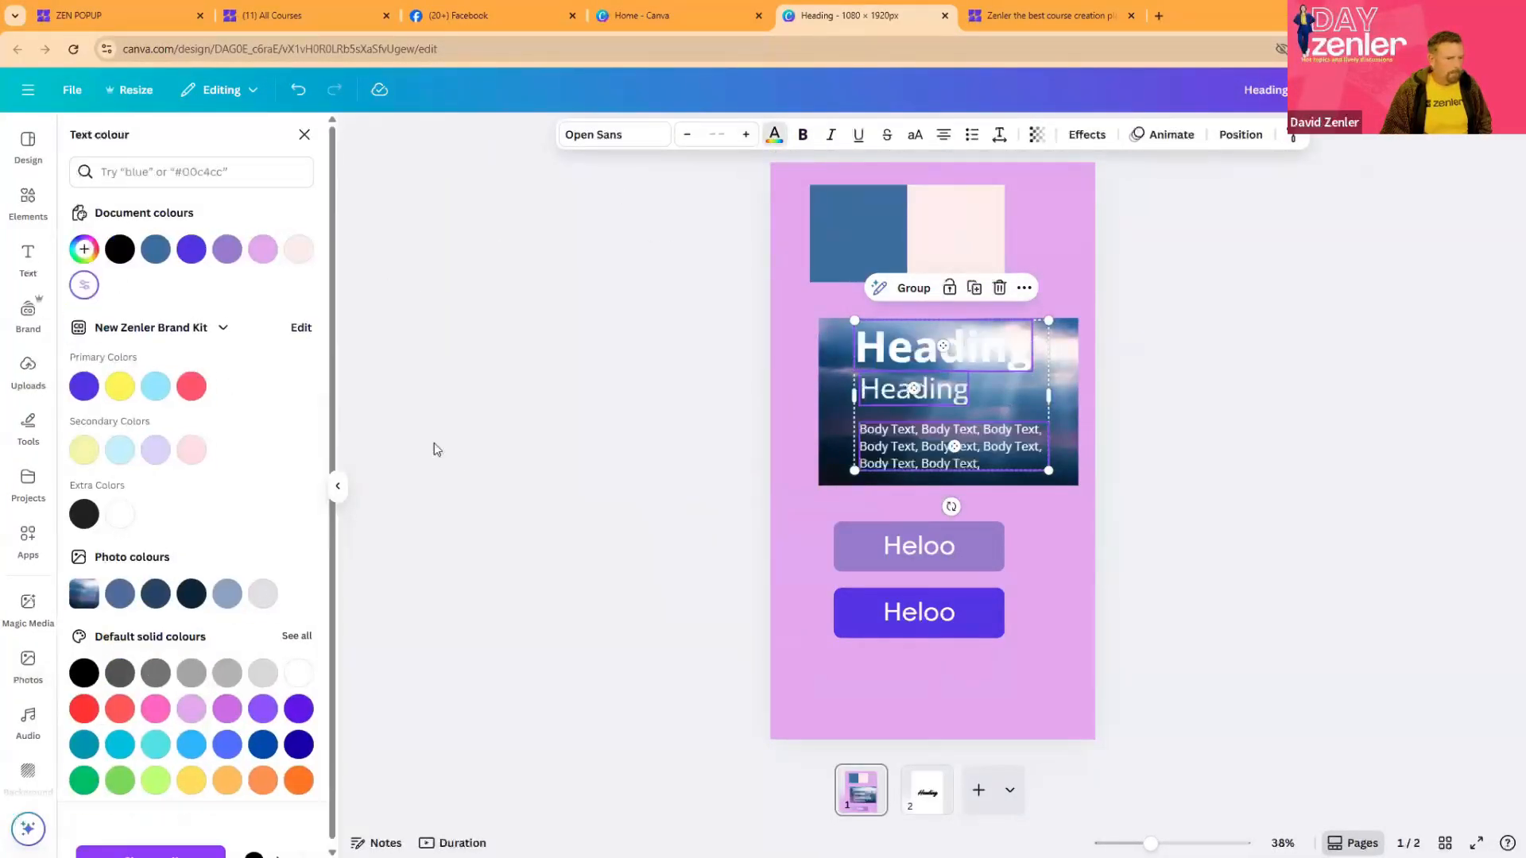
pyautogui.click(1332, 502)
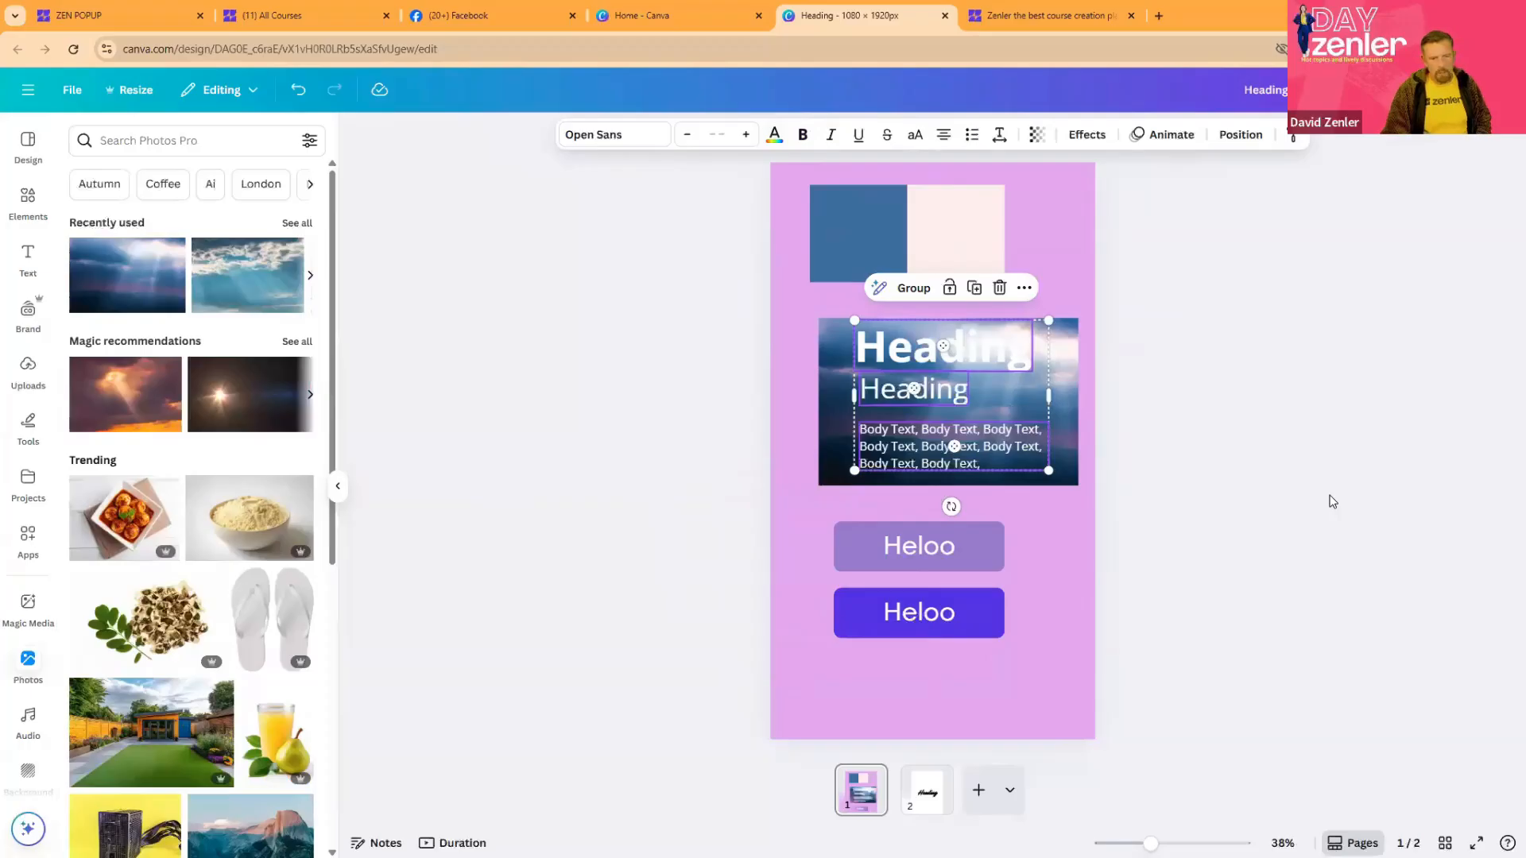
pyautogui.click(1143, 440)
# - Nudge the large heading slightly down and right so its left edge lines up with the smaller heading
pyautogui.click(1045, 363)
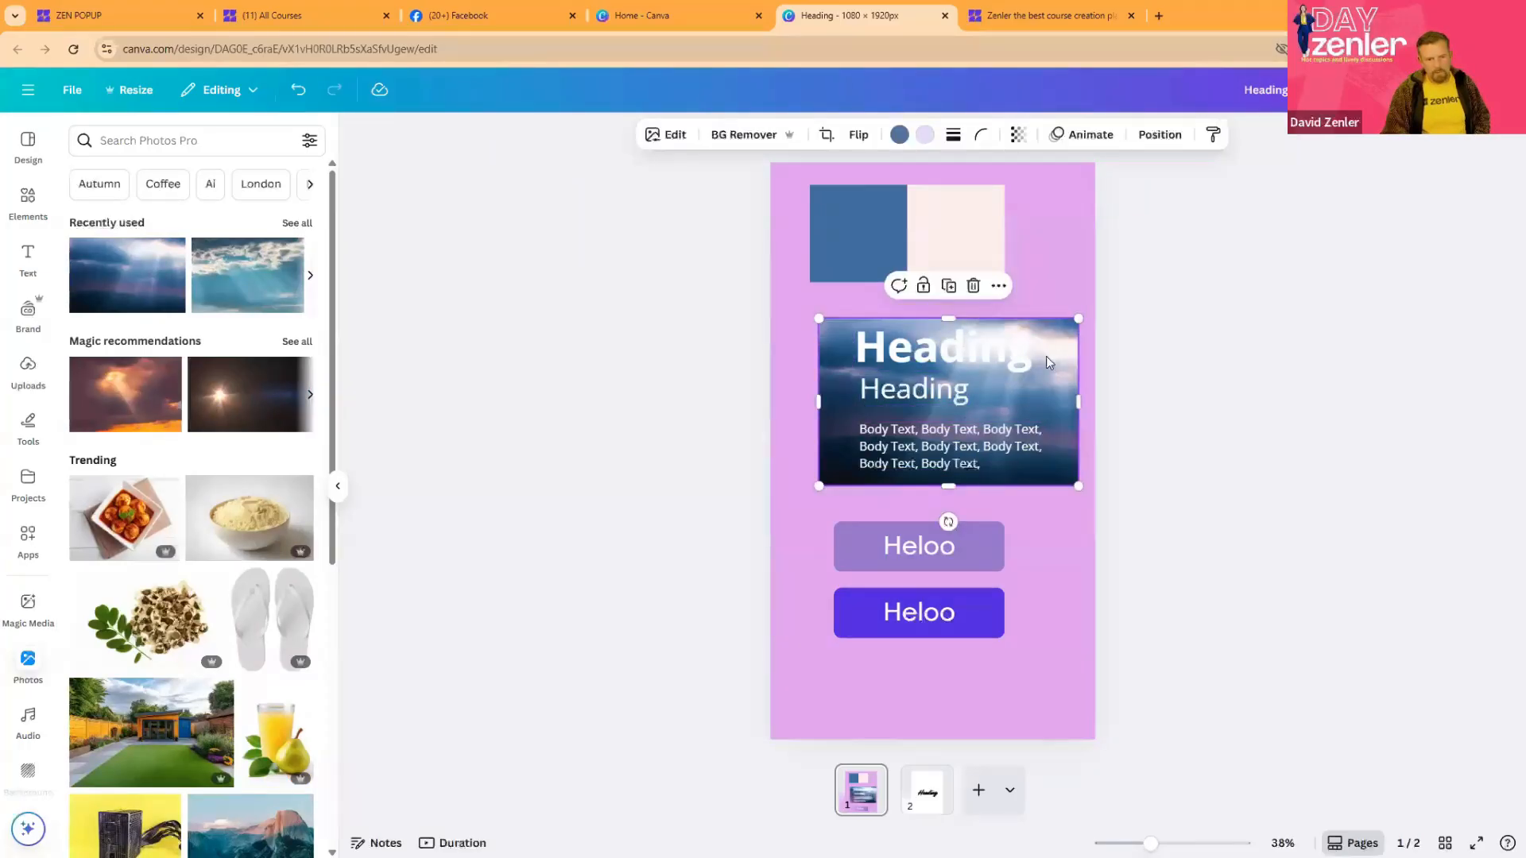
pyautogui.click(959, 355)
pyautogui.moveTo(958, 354)
pyautogui.mouseDown()
pyautogui.moveTo(932, 356)
pyautogui.moveTo(960, 356)
pyautogui.mouseUp()
pyautogui.click(1414, 458)
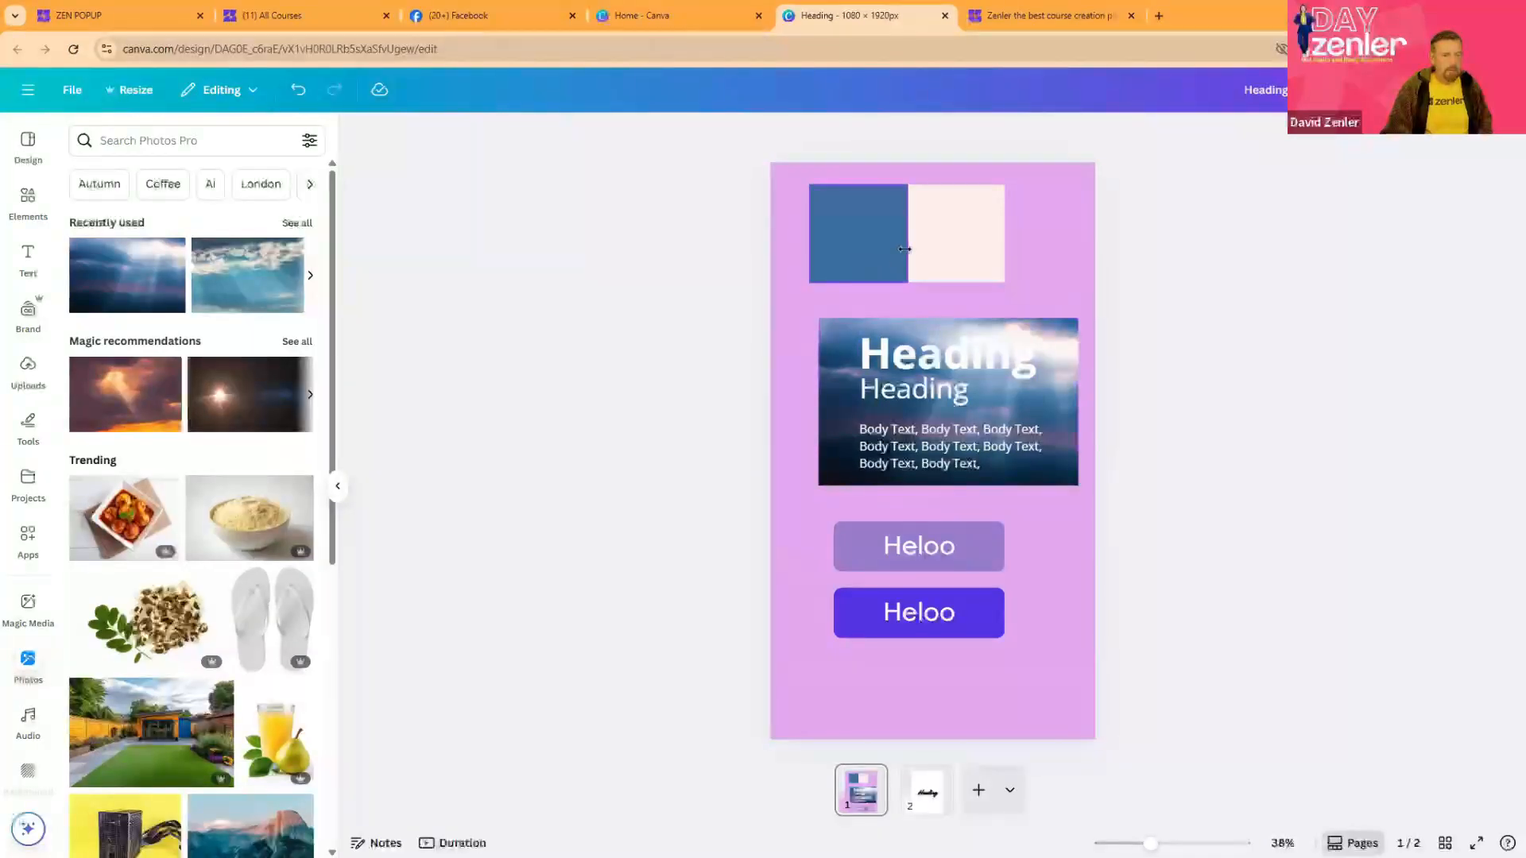
# - Shuffle the New Zenler Brand Kit's primary colours across the page until the background is purple-blue with red and light blue swatches
pyautogui.click(942, 232)
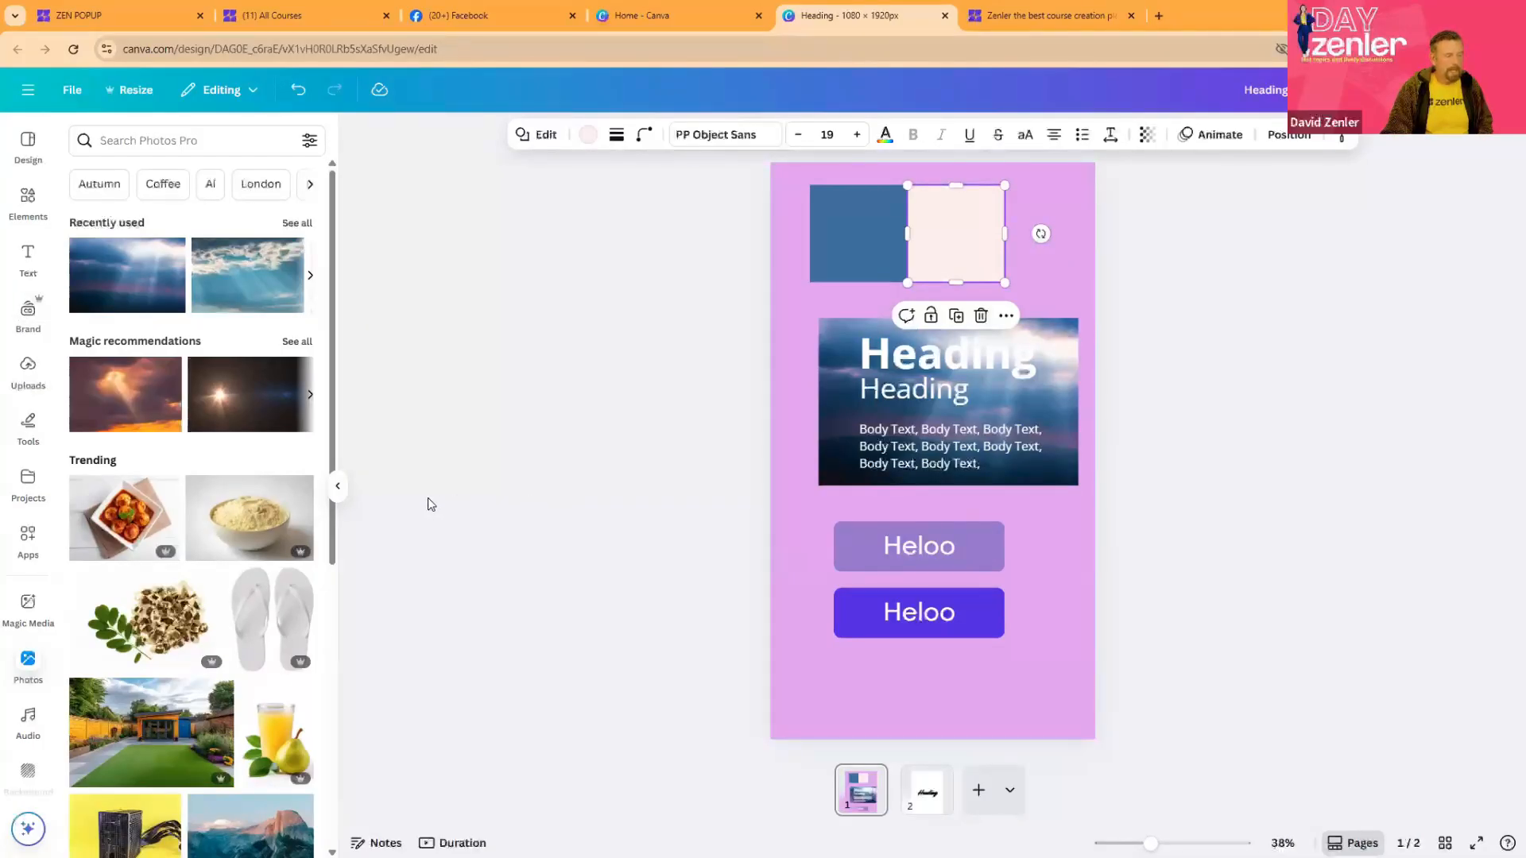
pyautogui.click(33, 322)
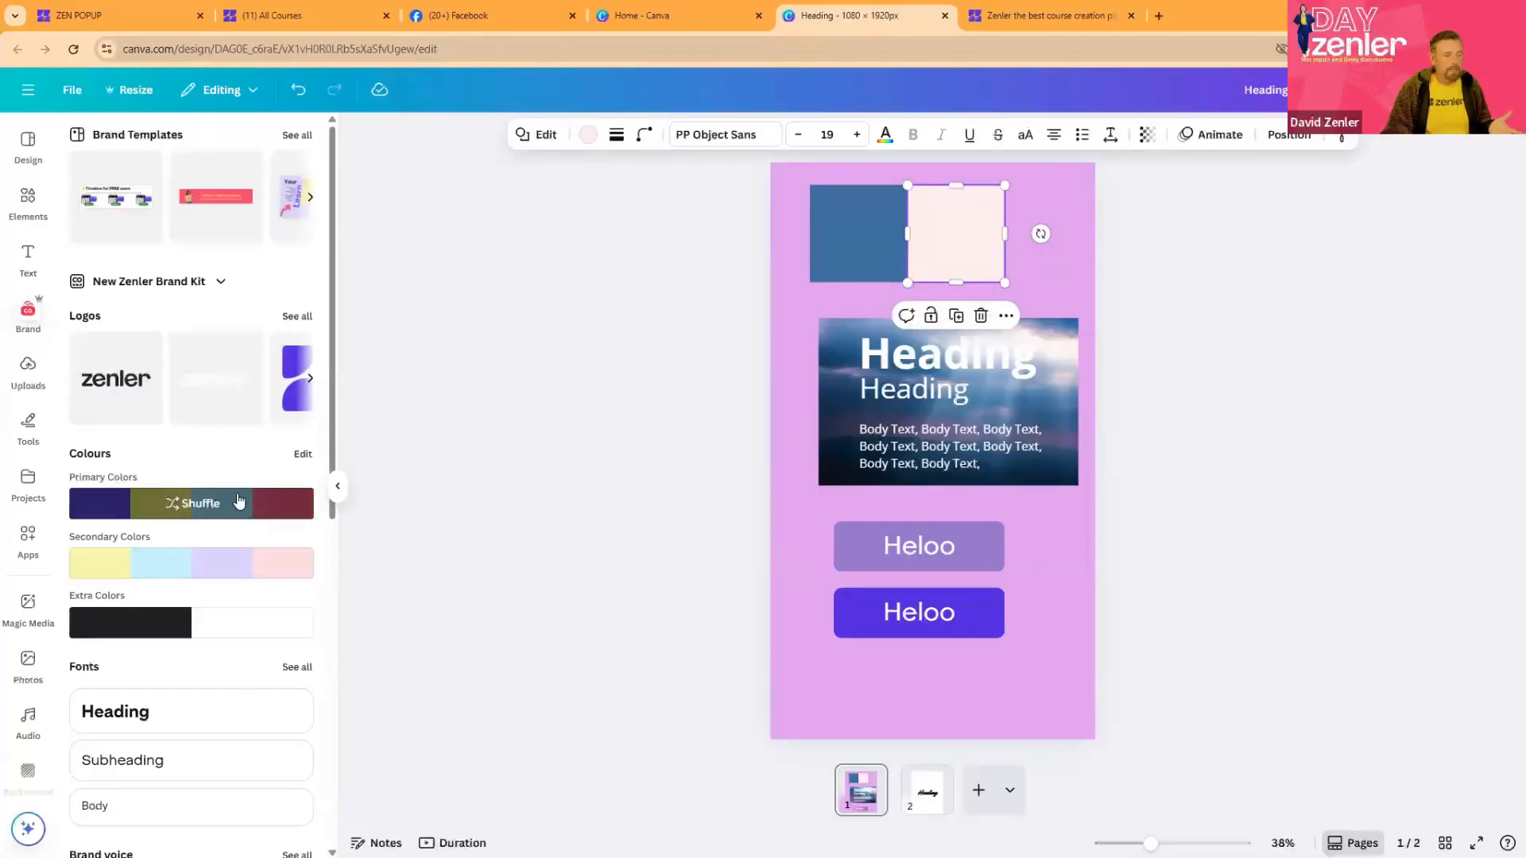
pyautogui.click(610, 469)
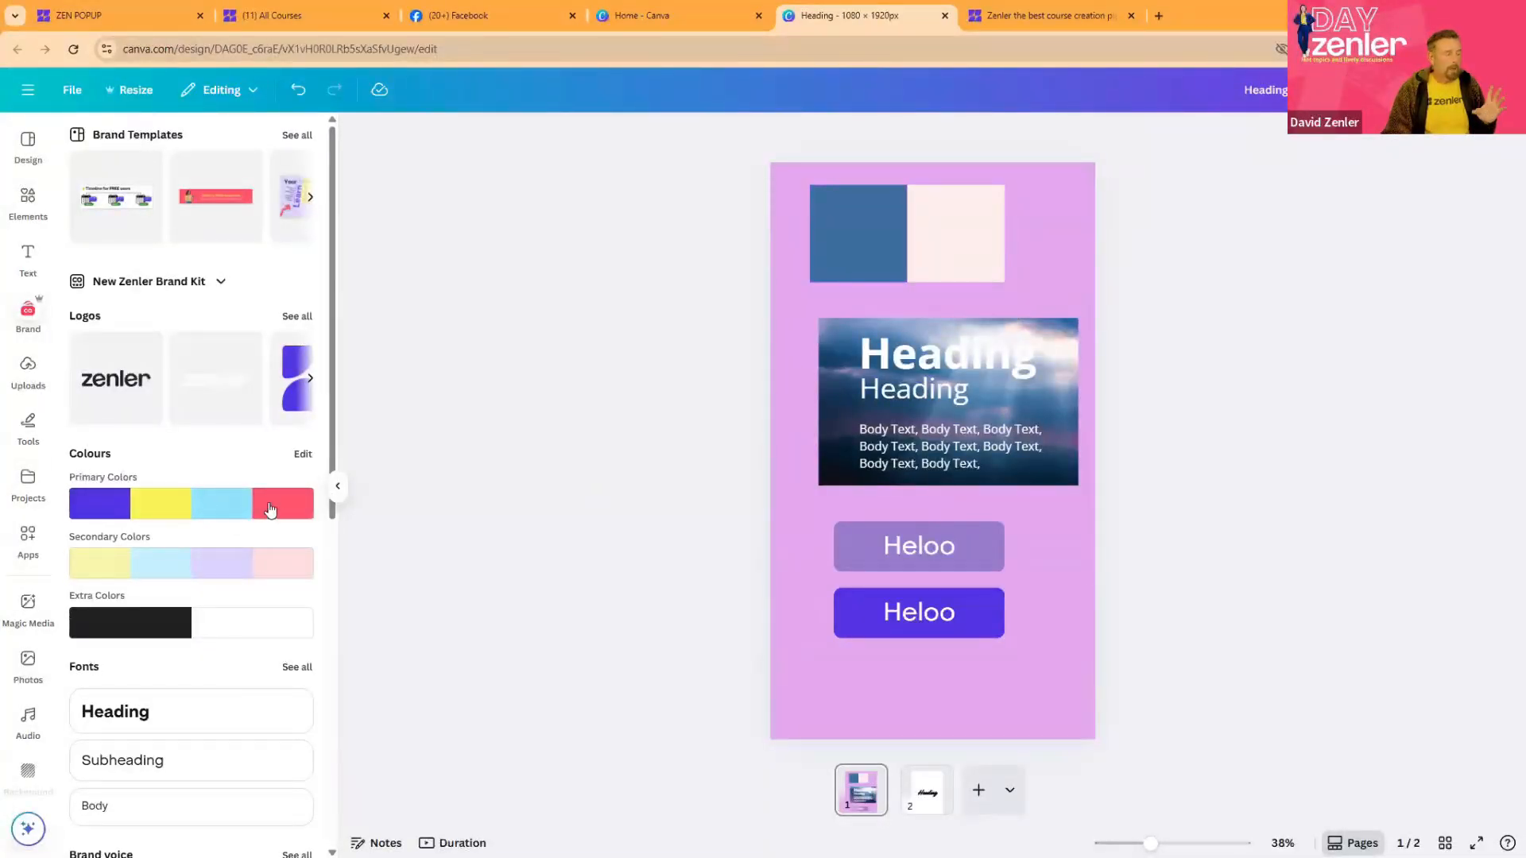
pyautogui.moveTo(235, 509)
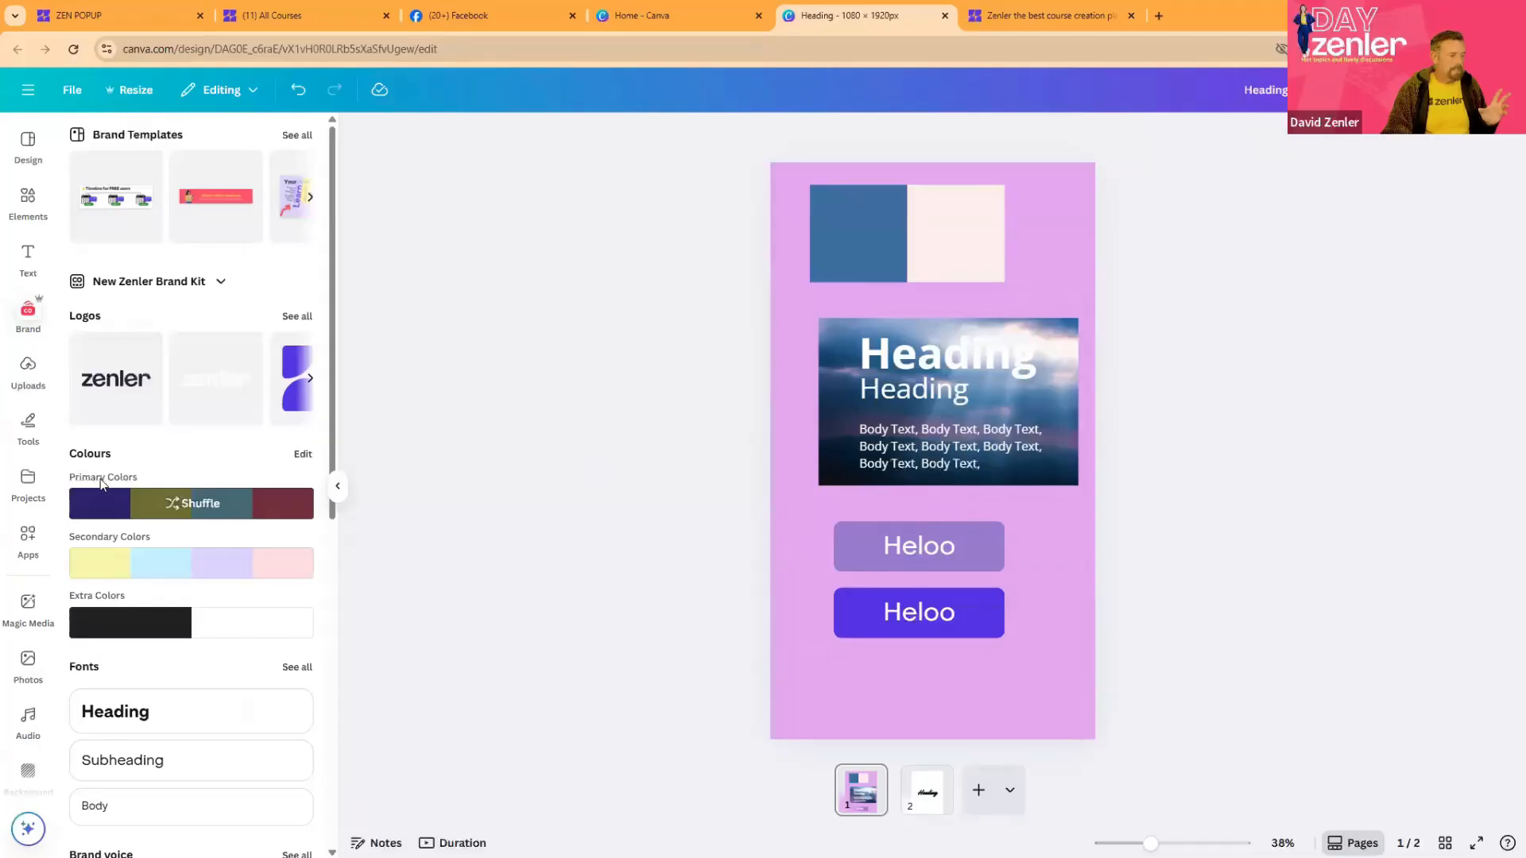
pyautogui.click(174, 506)
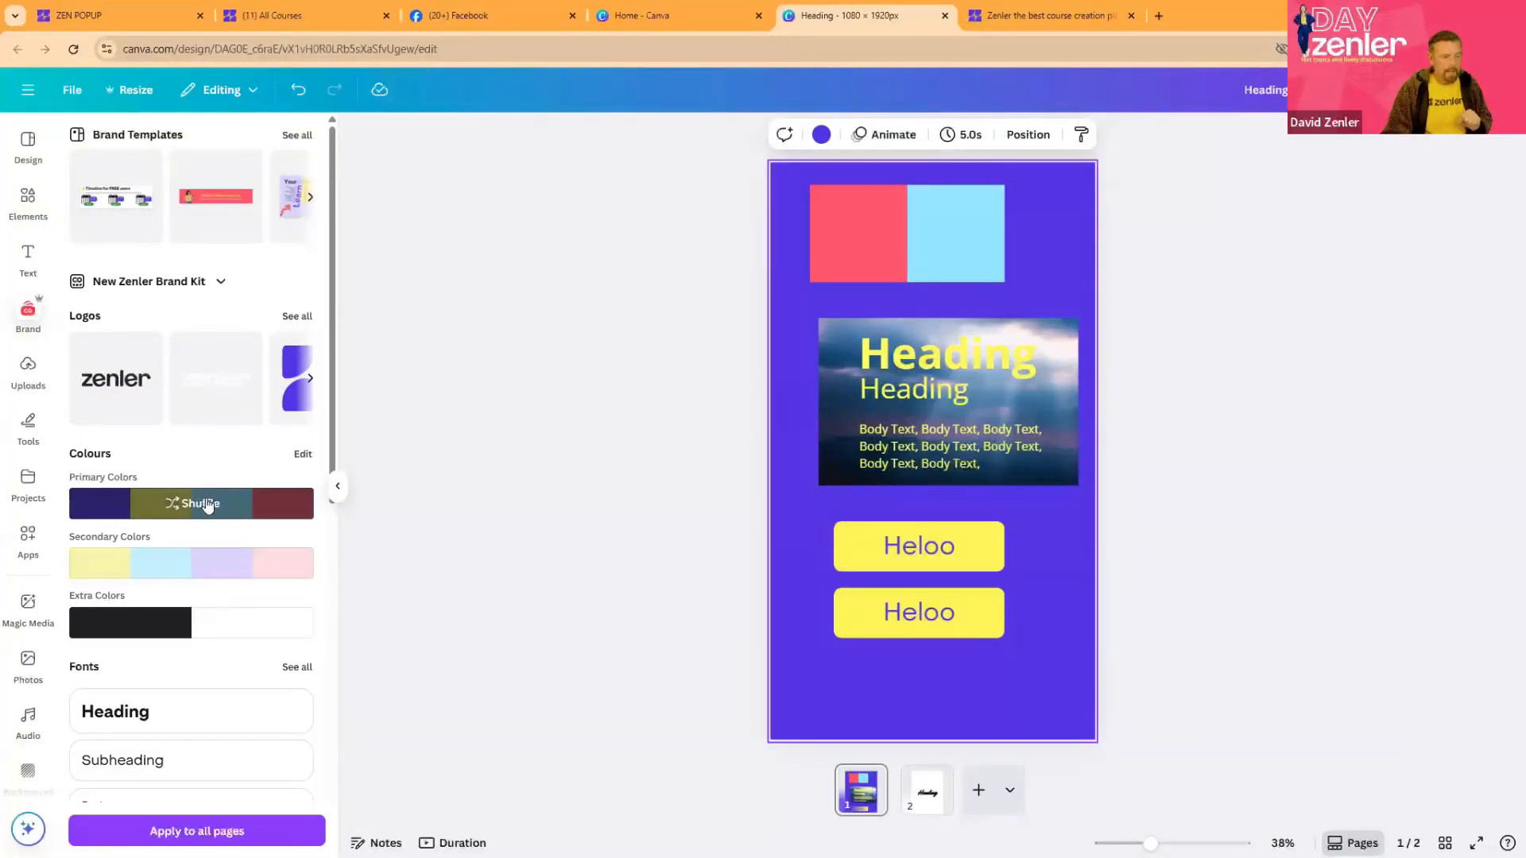
pyautogui.click(208, 506)
pyautogui.click(208, 507)
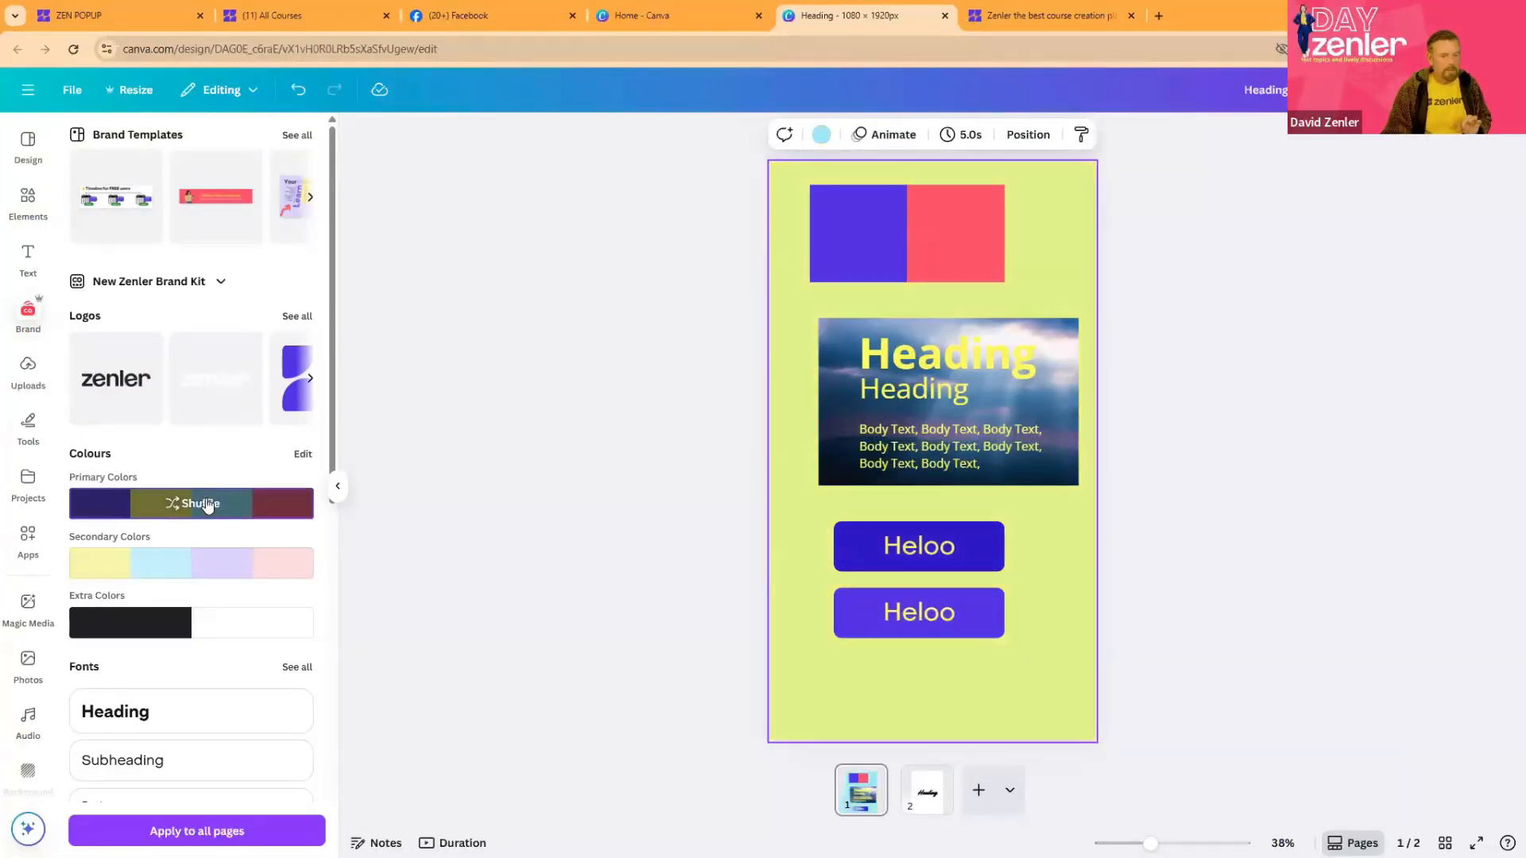
pyautogui.click(208, 506)
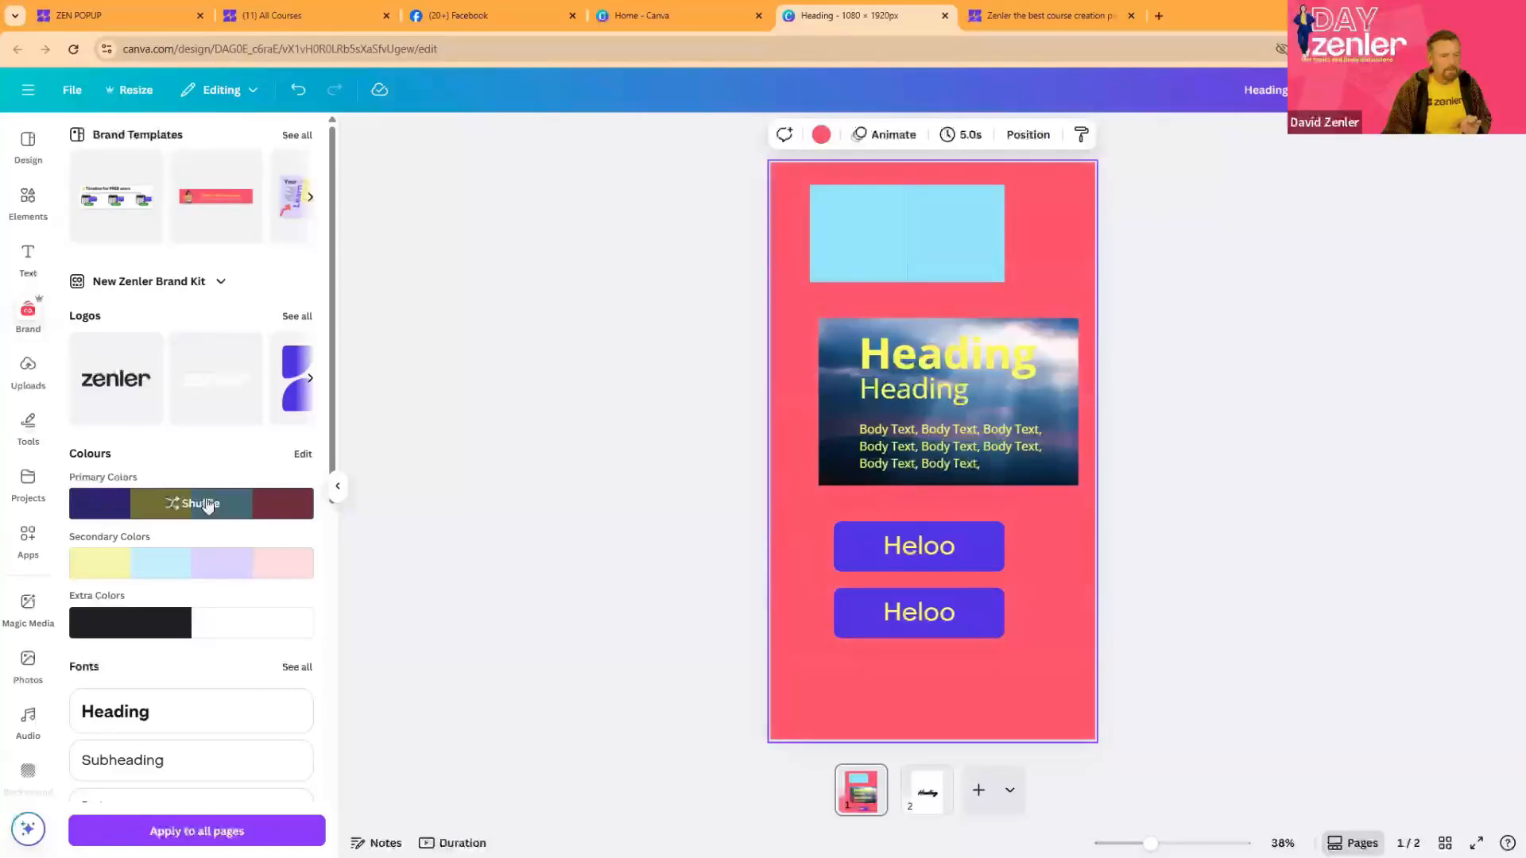
pyautogui.click(208, 506)
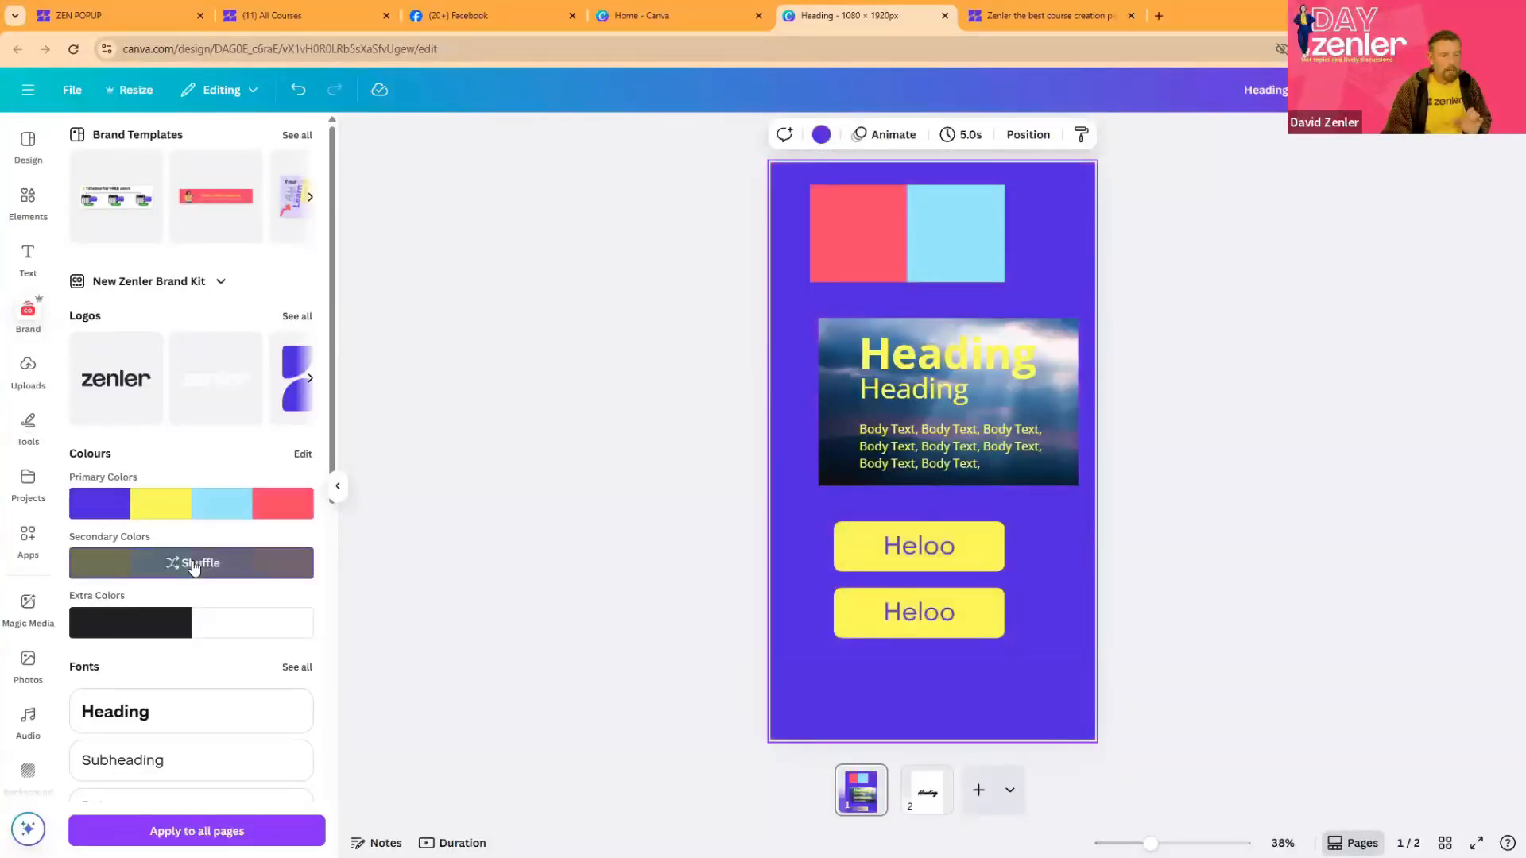
# - Try several shuffles of the brand kit's pastel secondary colours on the page
pyautogui.click(194, 565)
pyautogui.click(194, 564)
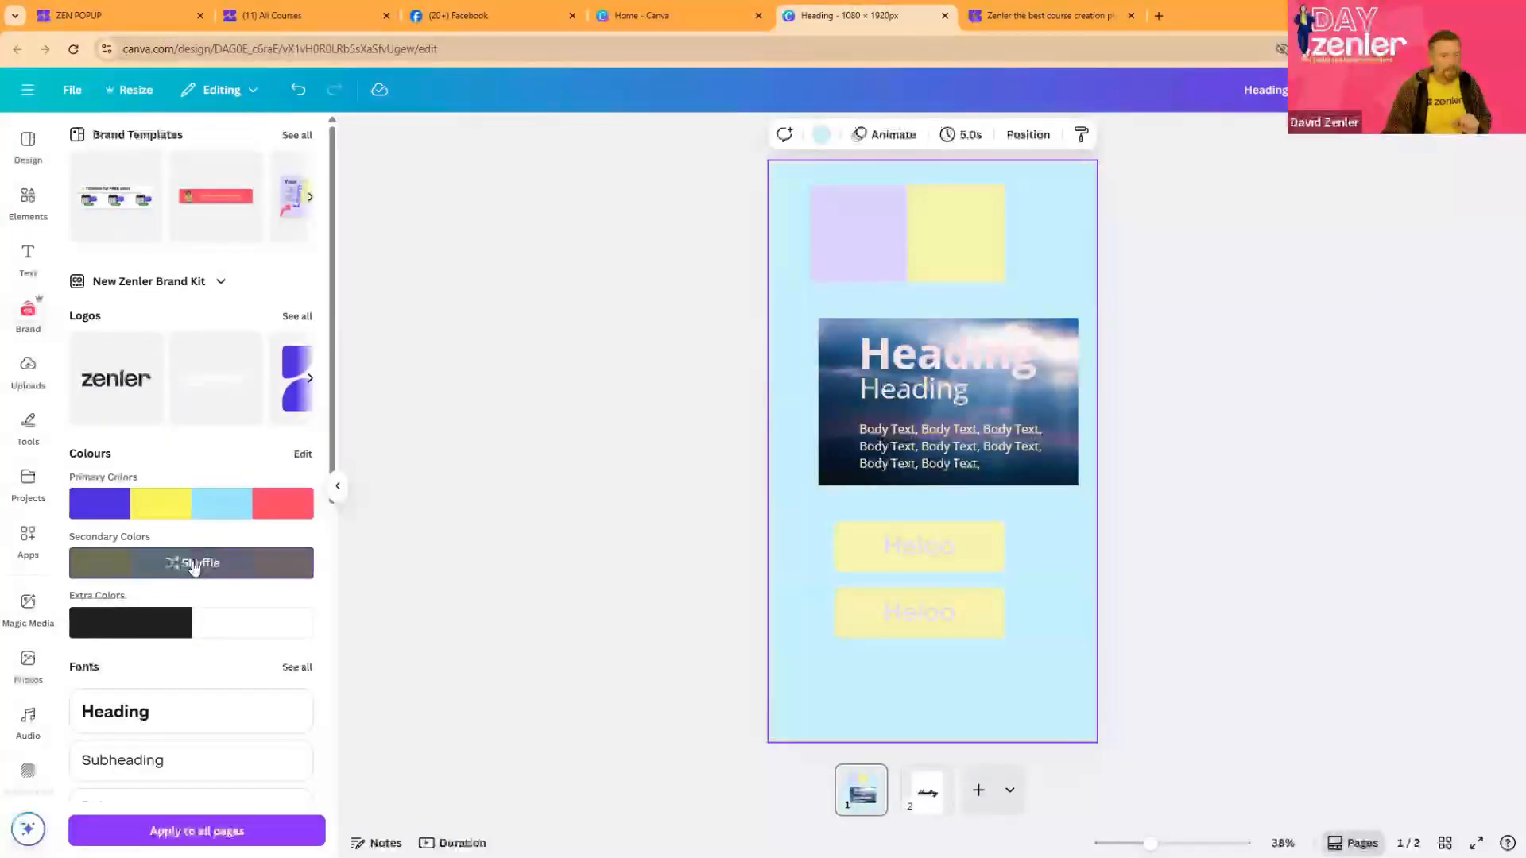
pyautogui.click(193, 564)
pyautogui.click(193, 564)
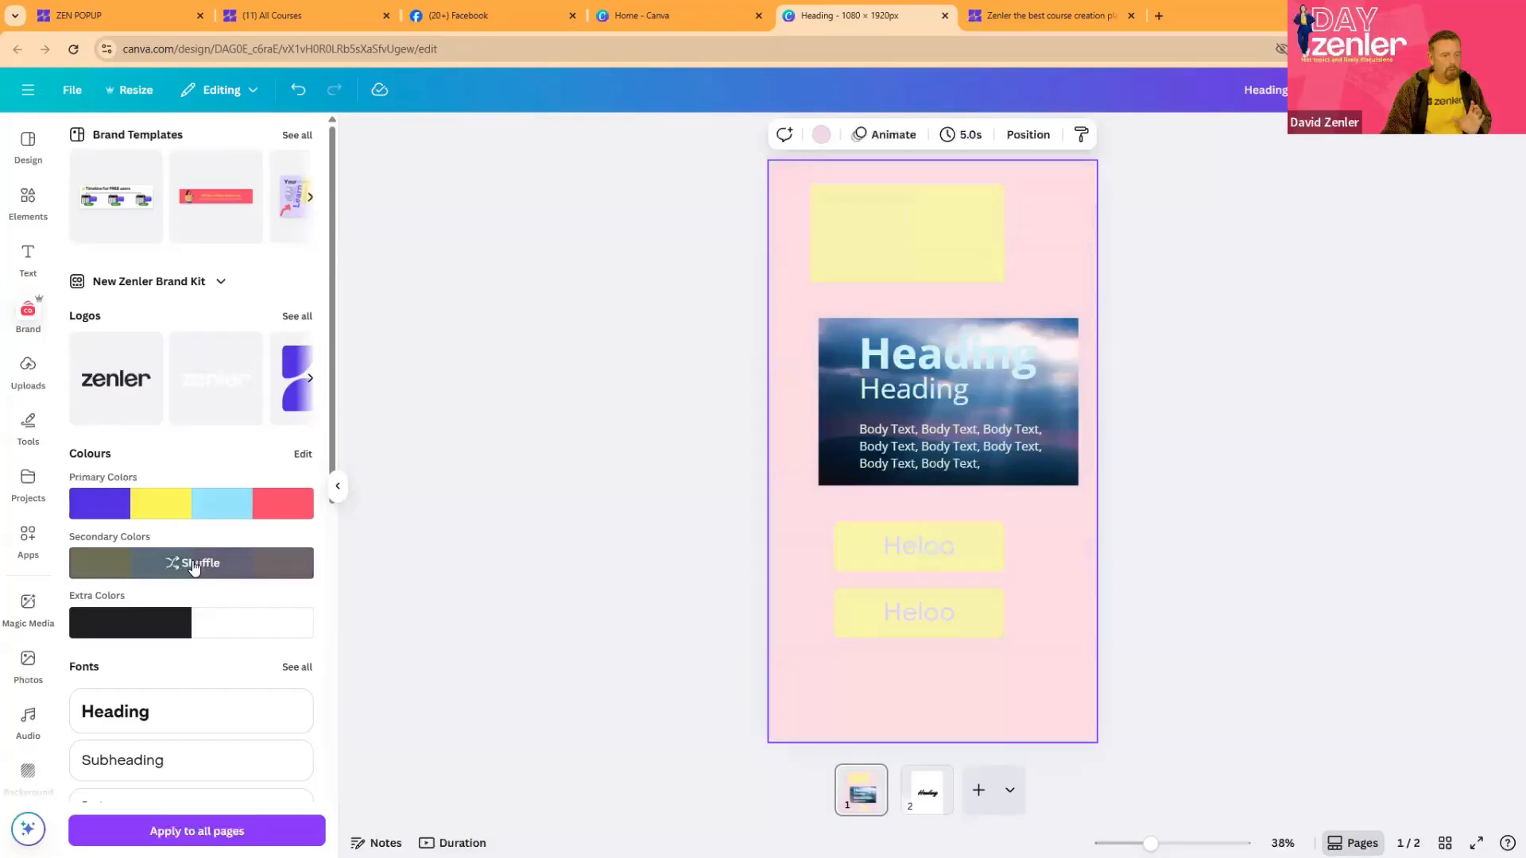
# - Reapply the primary brand colours, shuffling to a yellow background with purple-blue and red swatches
pyautogui.click(186, 516)
pyautogui.click(186, 516)
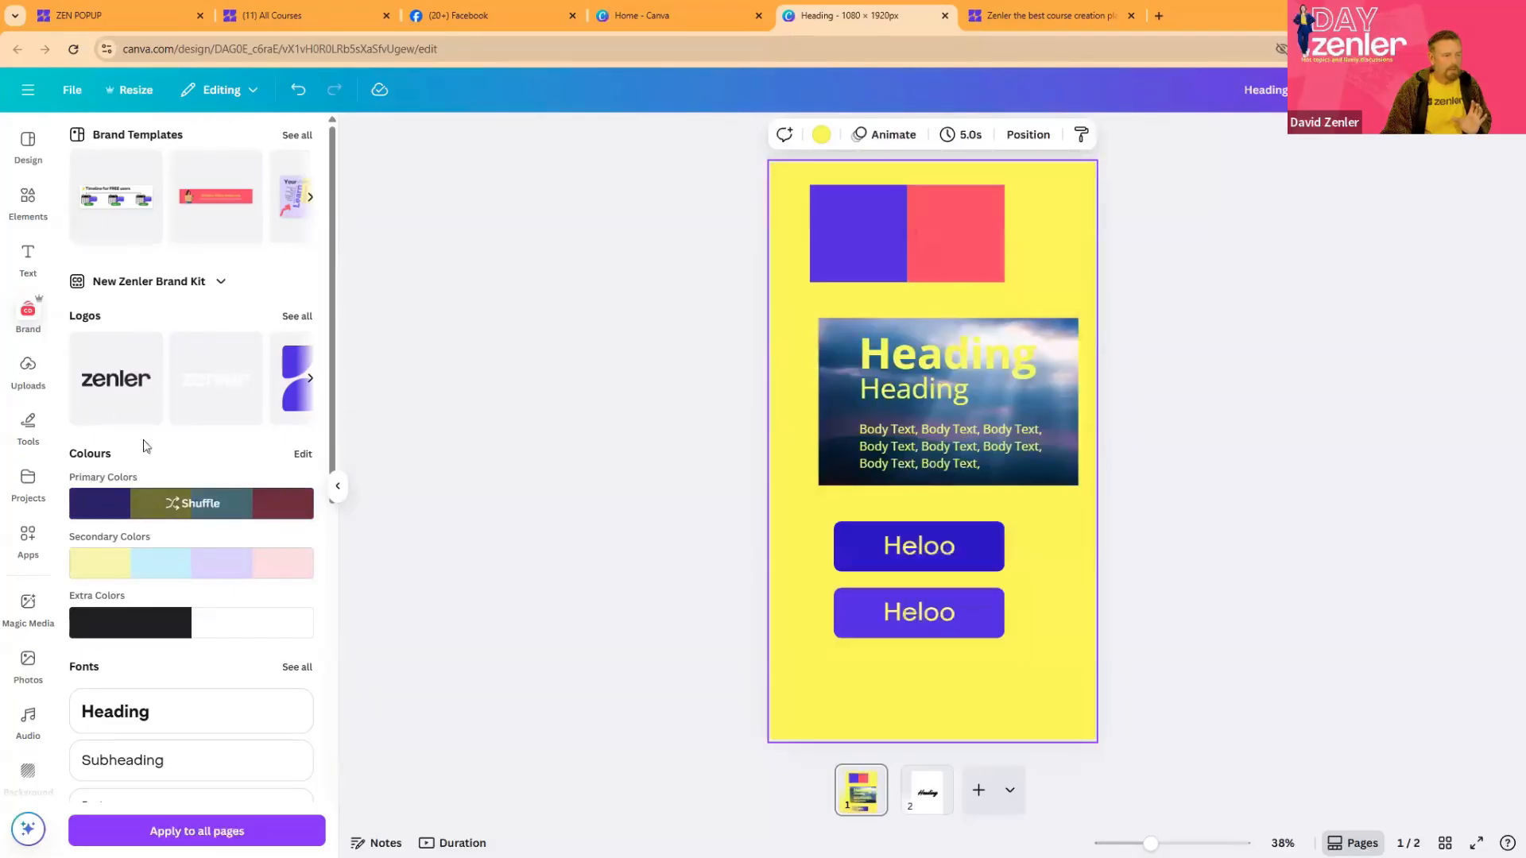